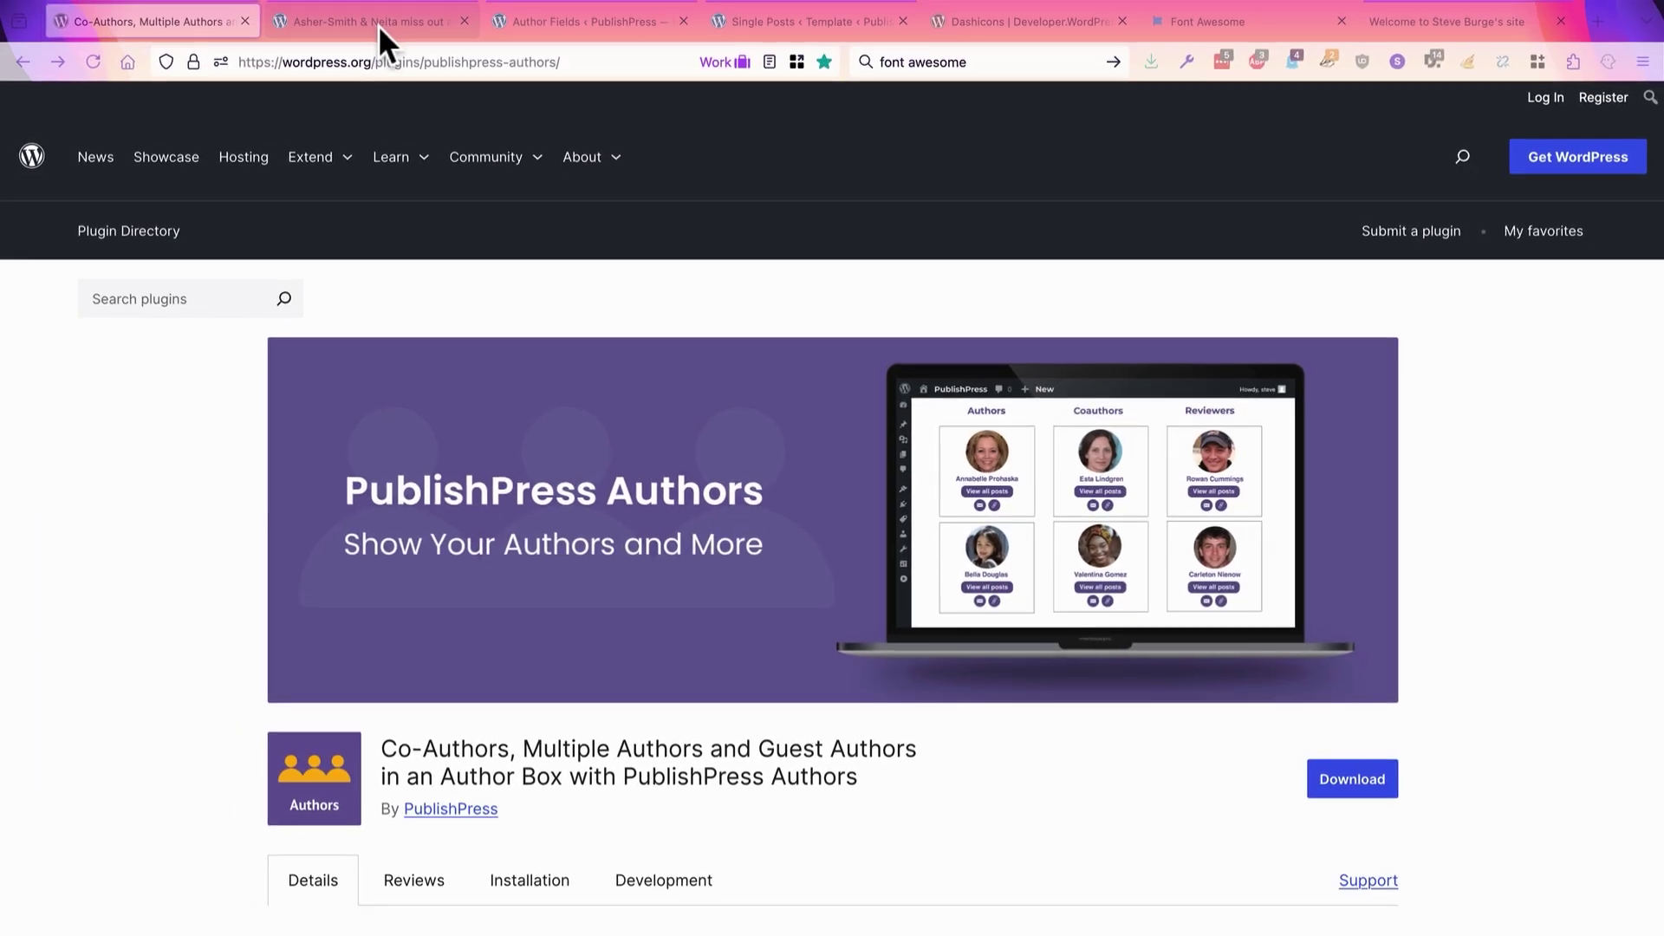
# Set the Facebook author field's status to Active and update the field.
pyautogui.click(378, 25)
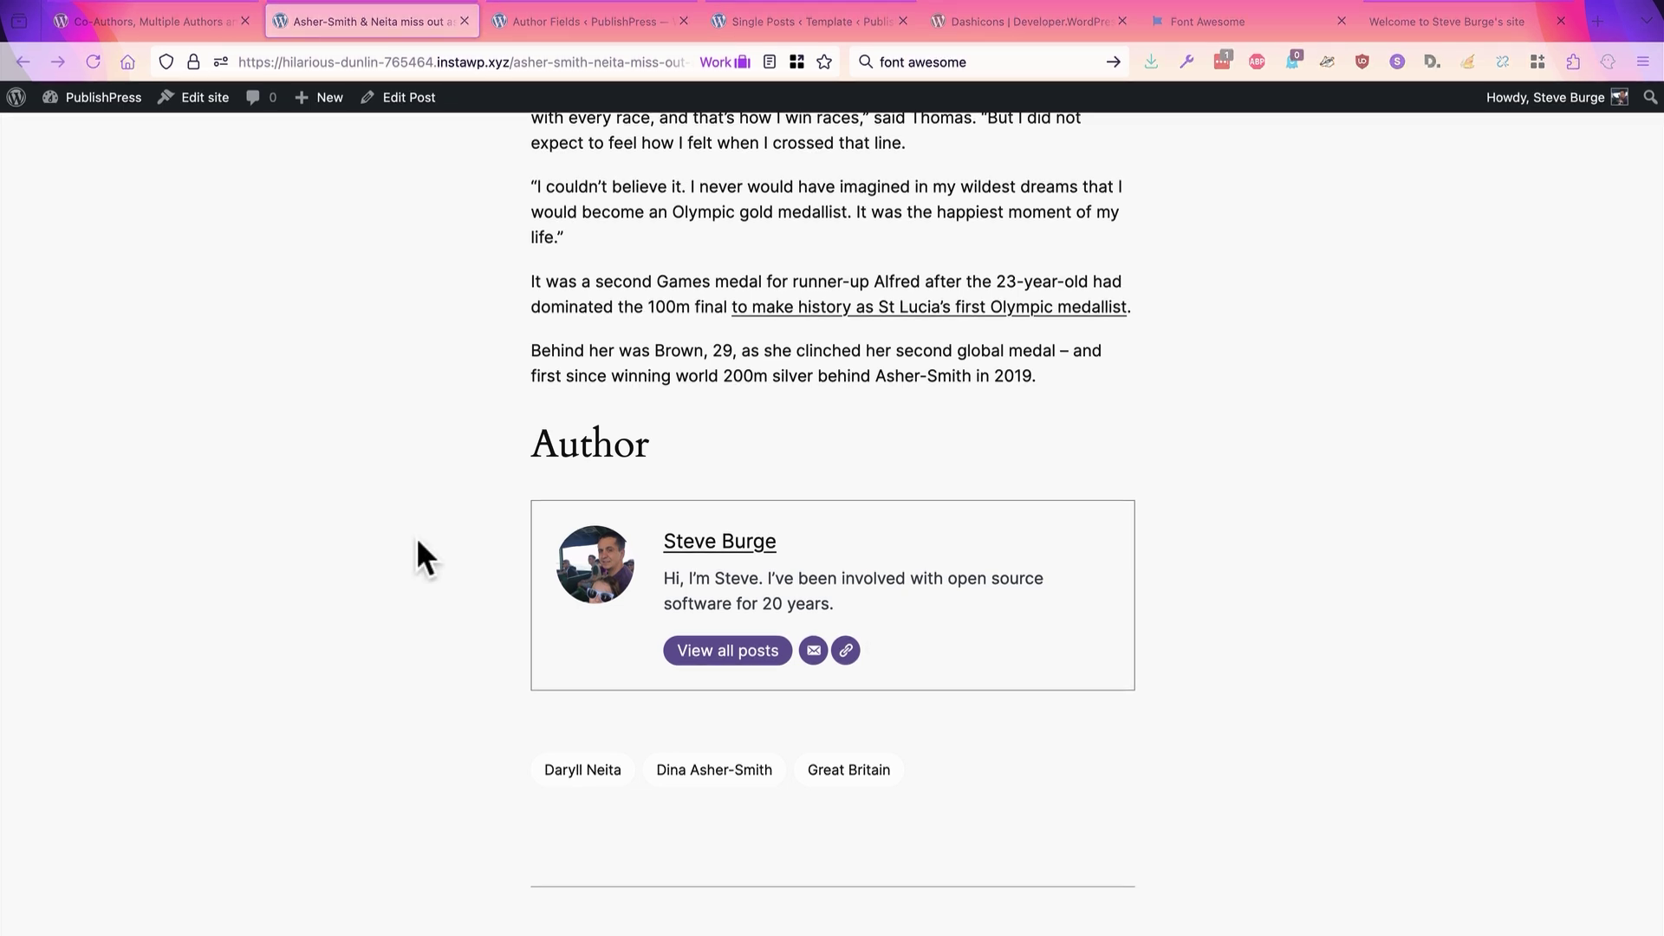
pyautogui.click(563, 20)
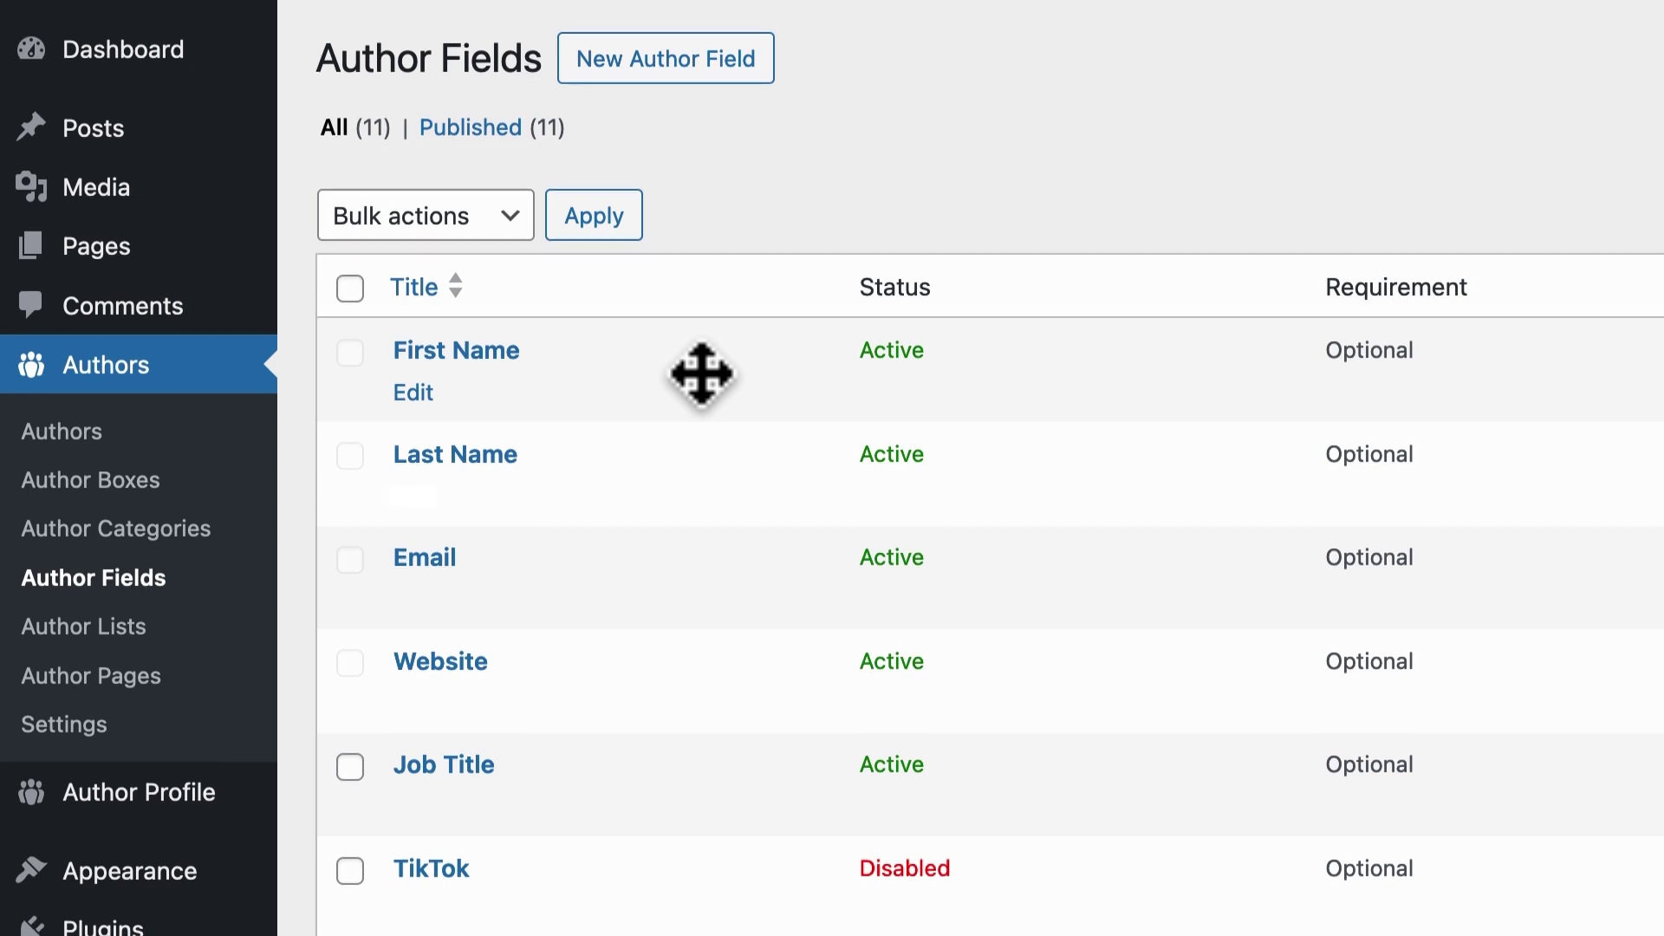
pyautogui.scroll(-2, 737, 69)
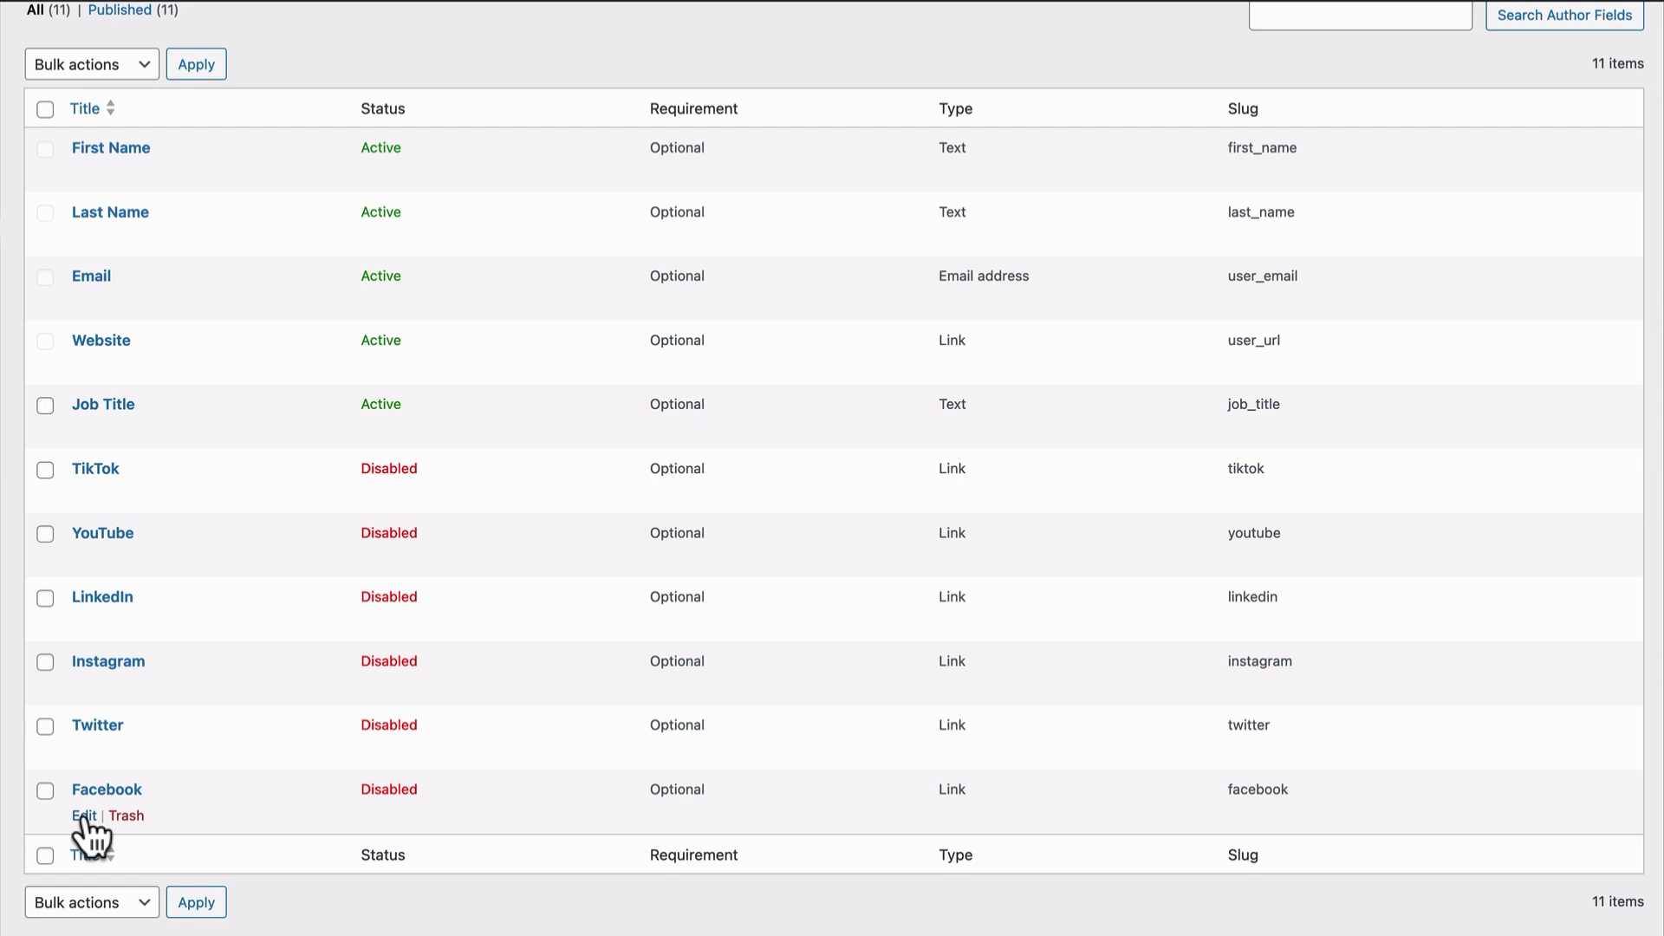
pyautogui.click(84, 816)
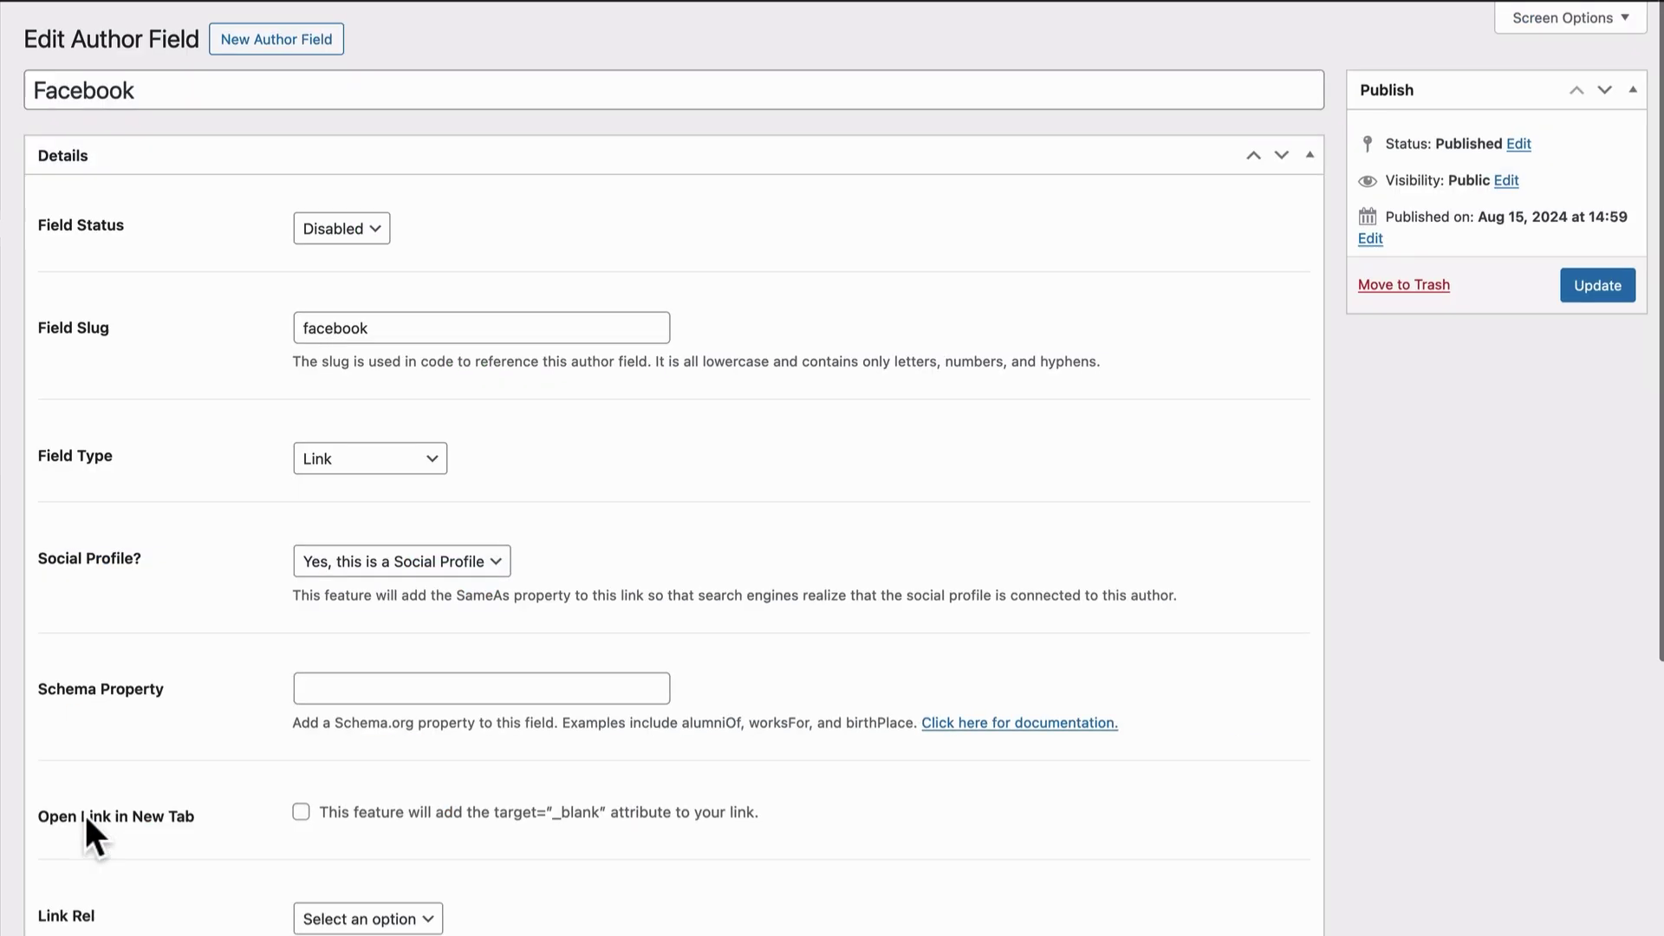
pyautogui.click(408, 275)
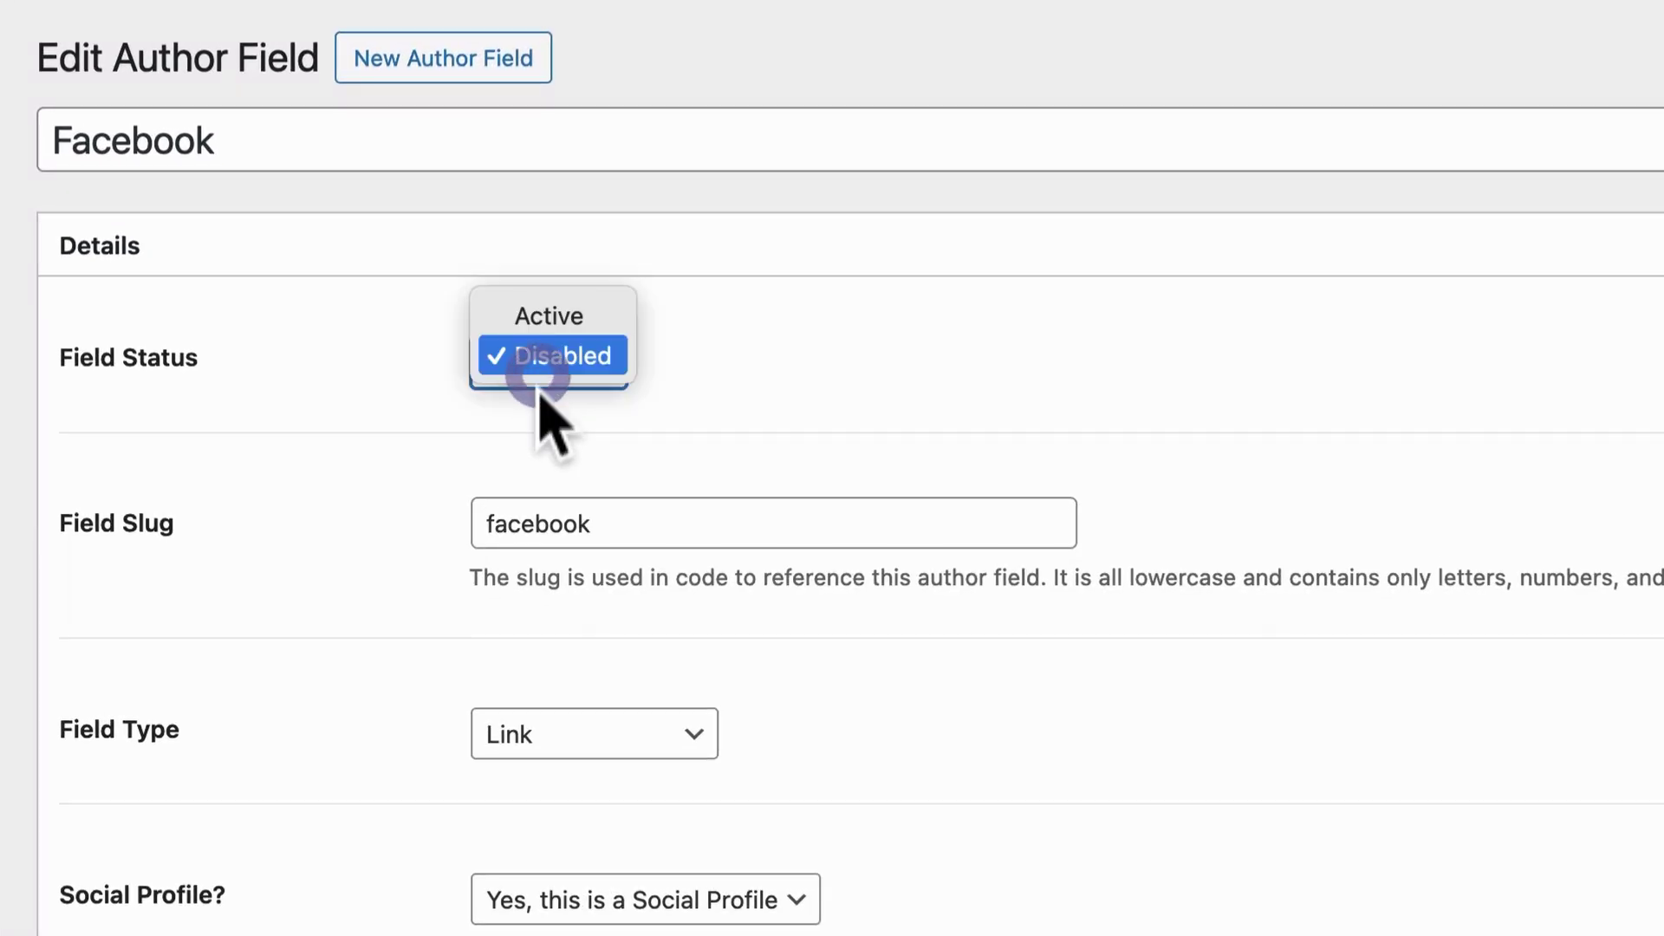
pyautogui.click(546, 317)
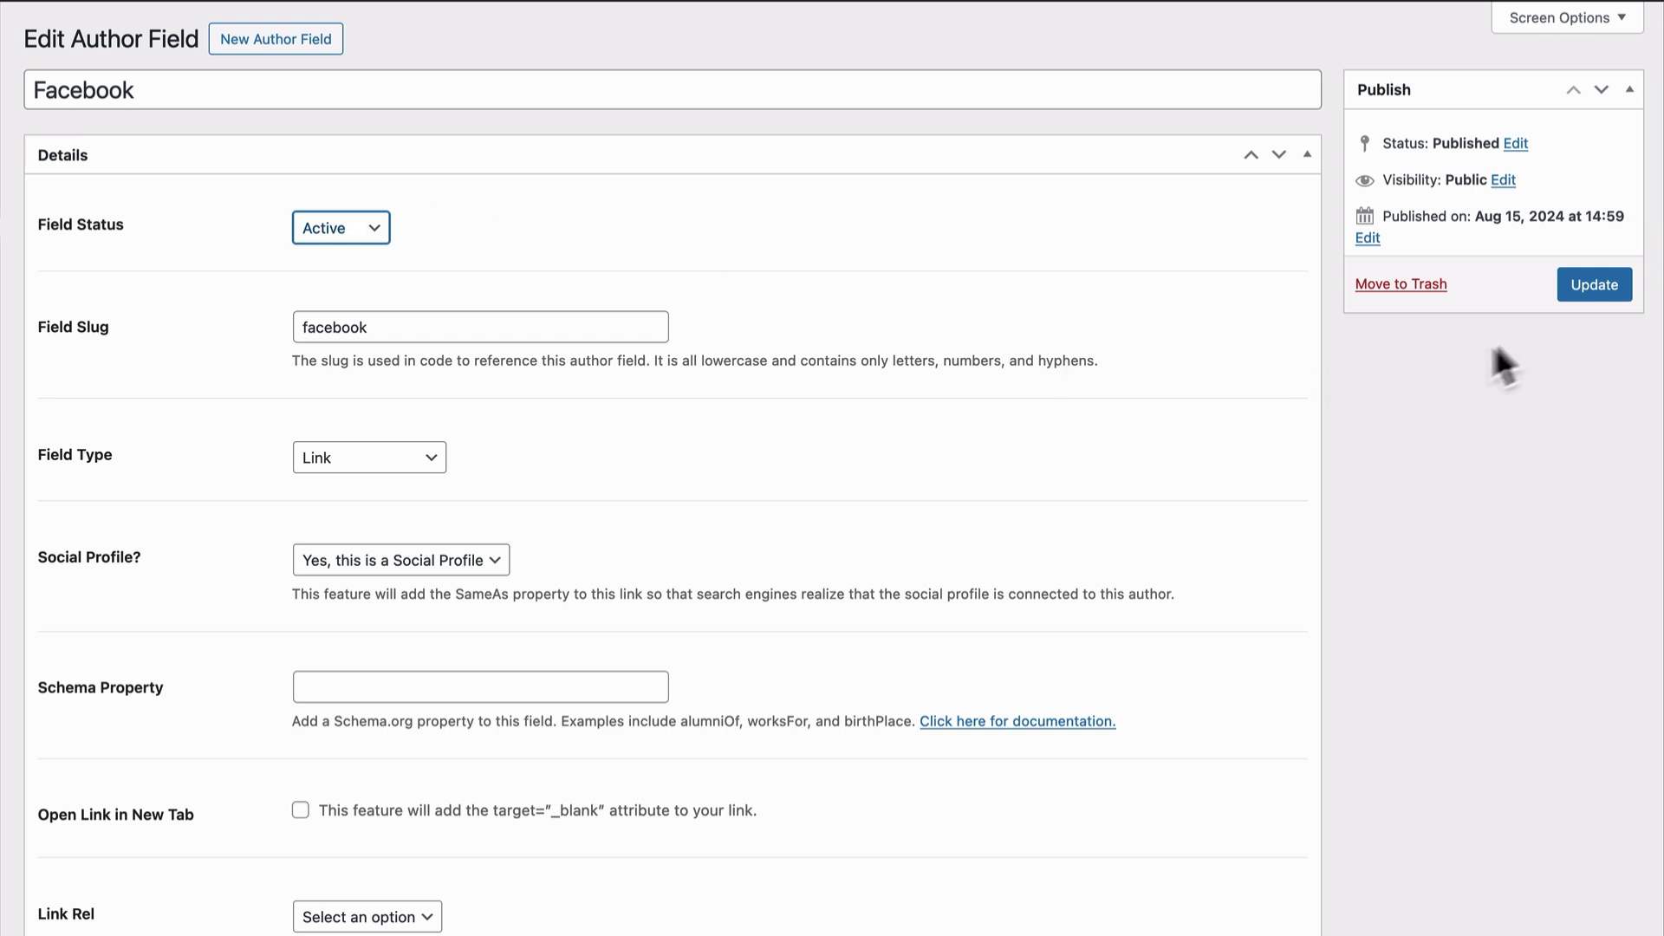
pyautogui.click(1595, 294)
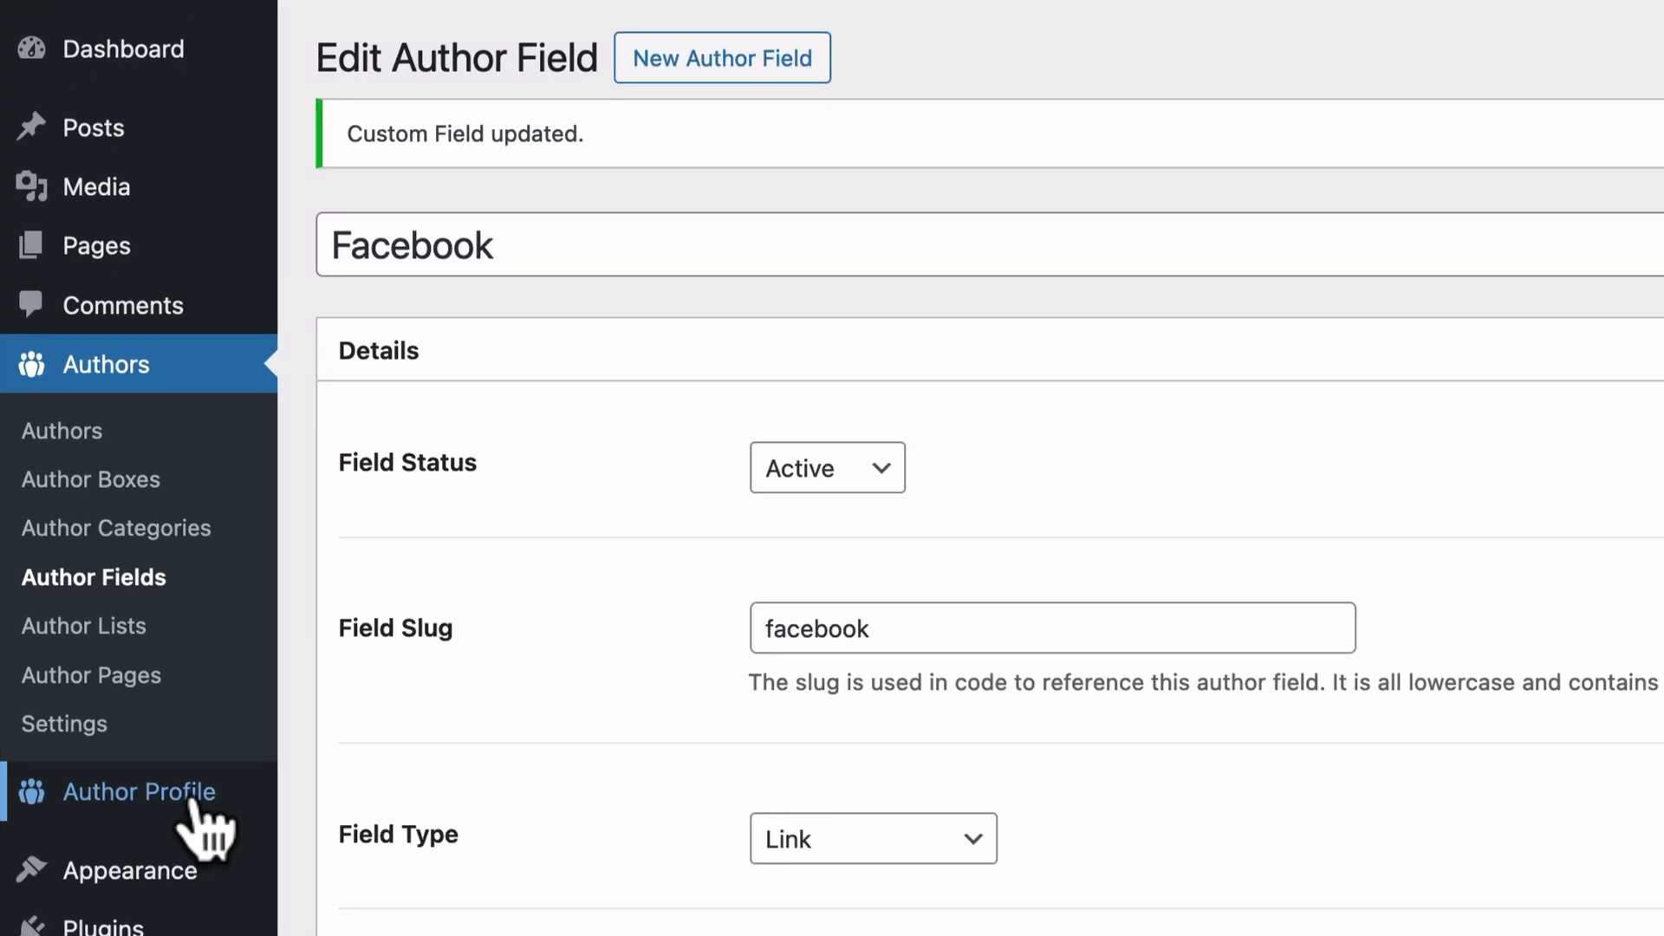
# Enter the author's full Facebook profile URL in the author profile and update the profile.
pyautogui.click(193, 795)
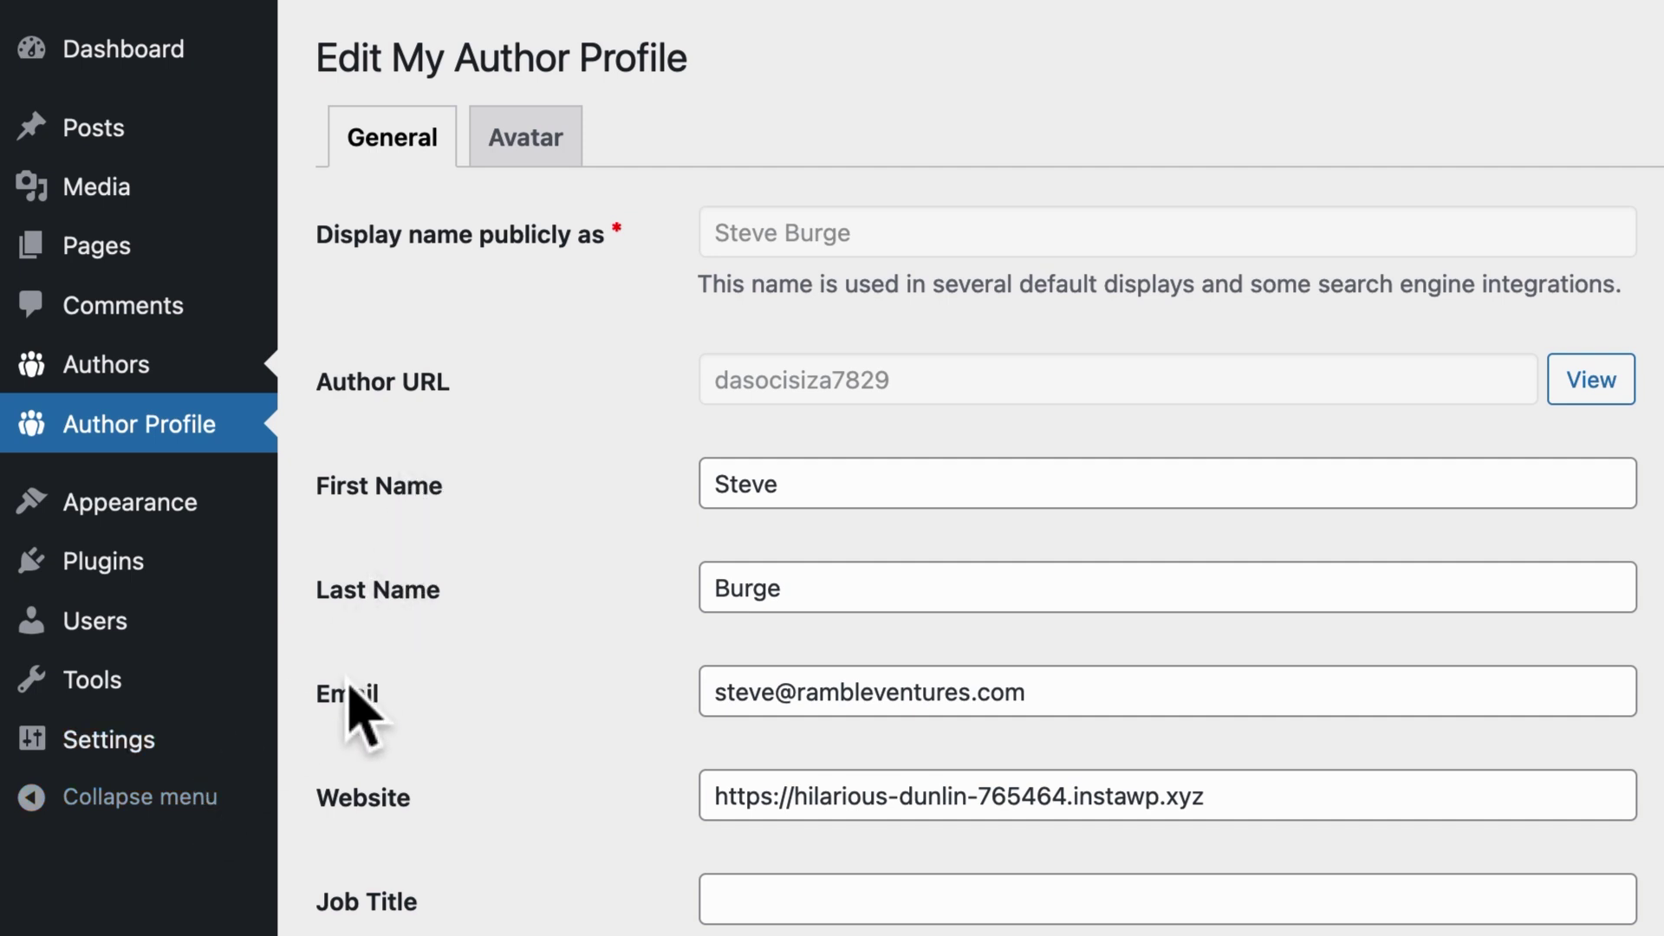
pyautogui.click(724, 591)
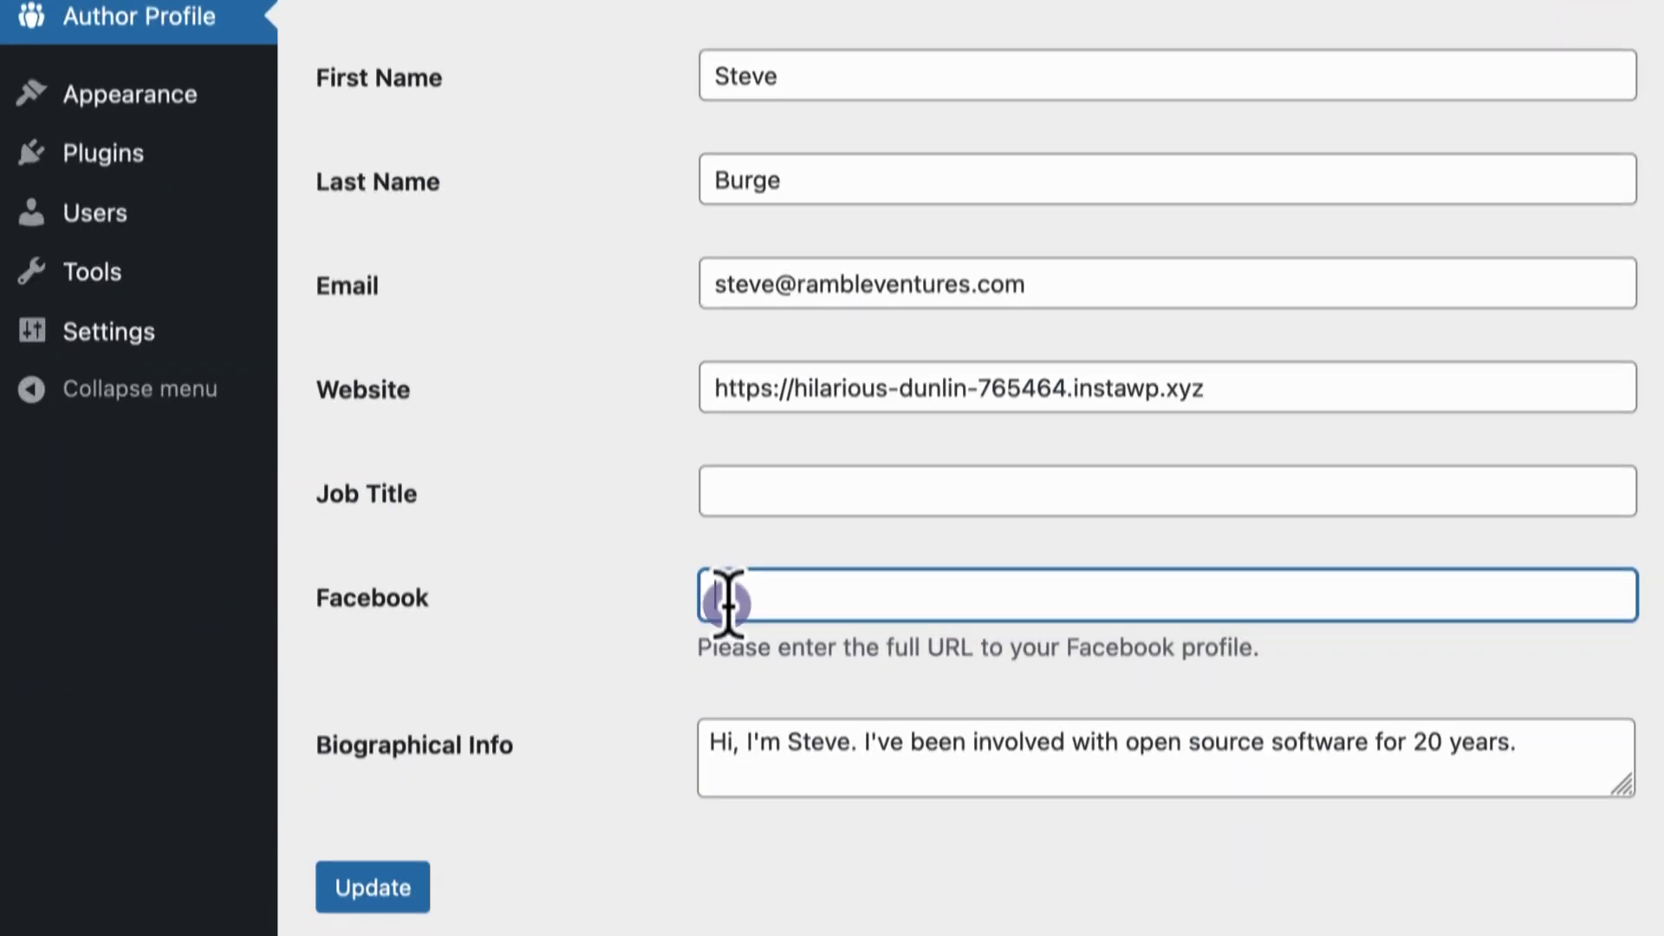
pyautogui.write('http;')
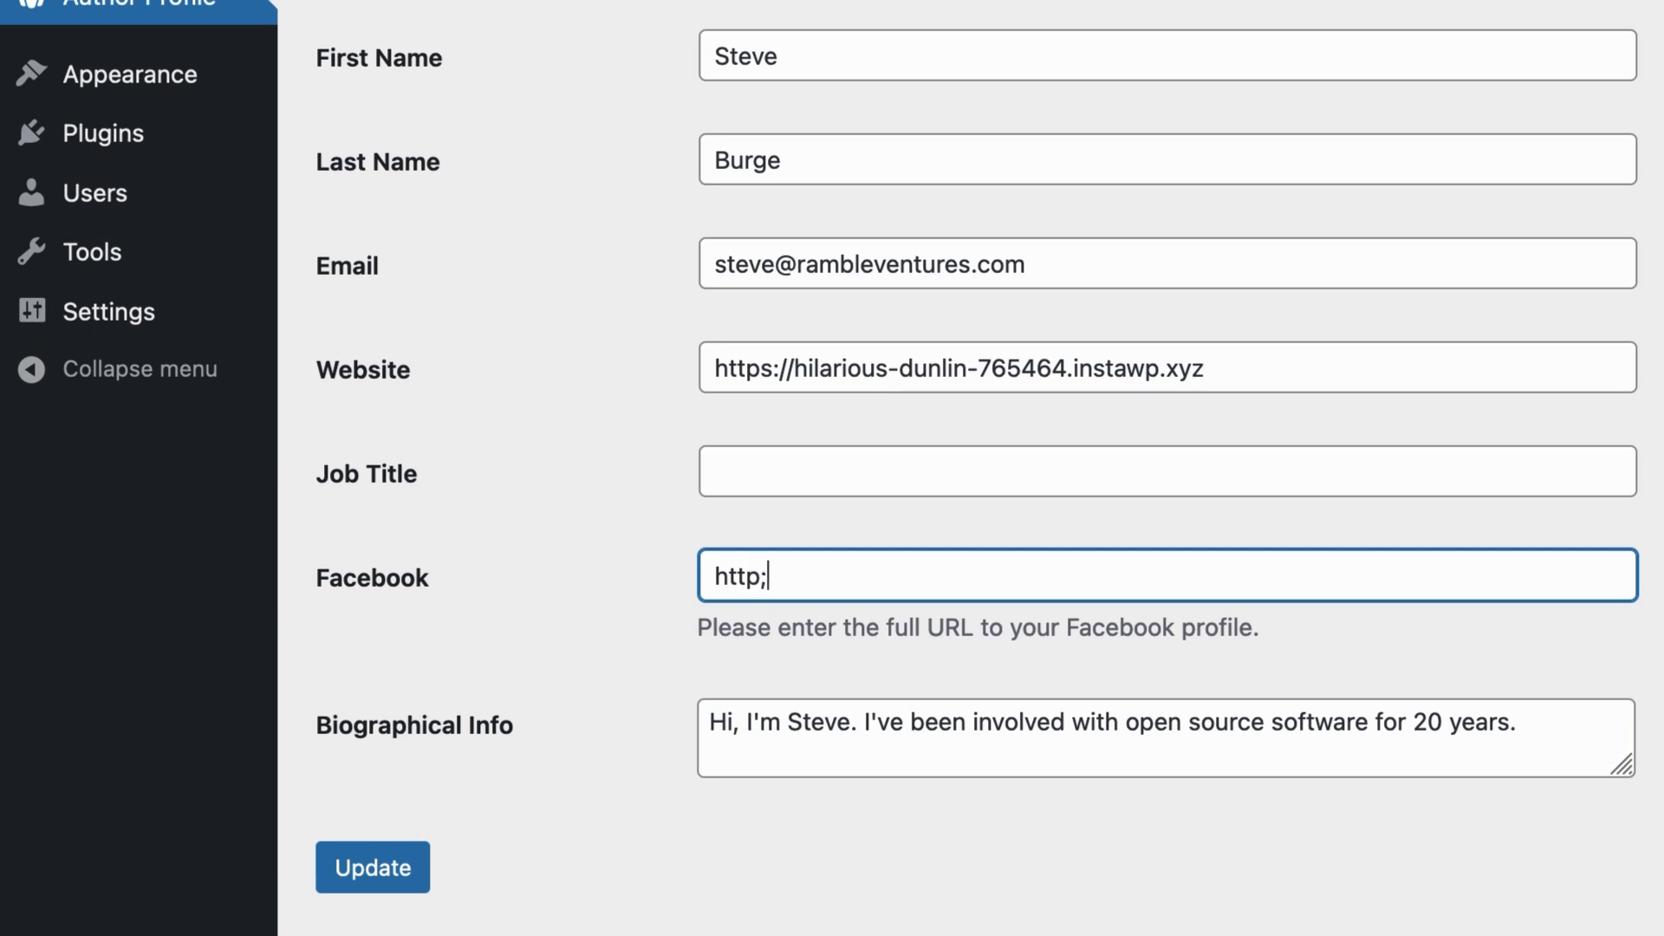
pyautogui.write('//')
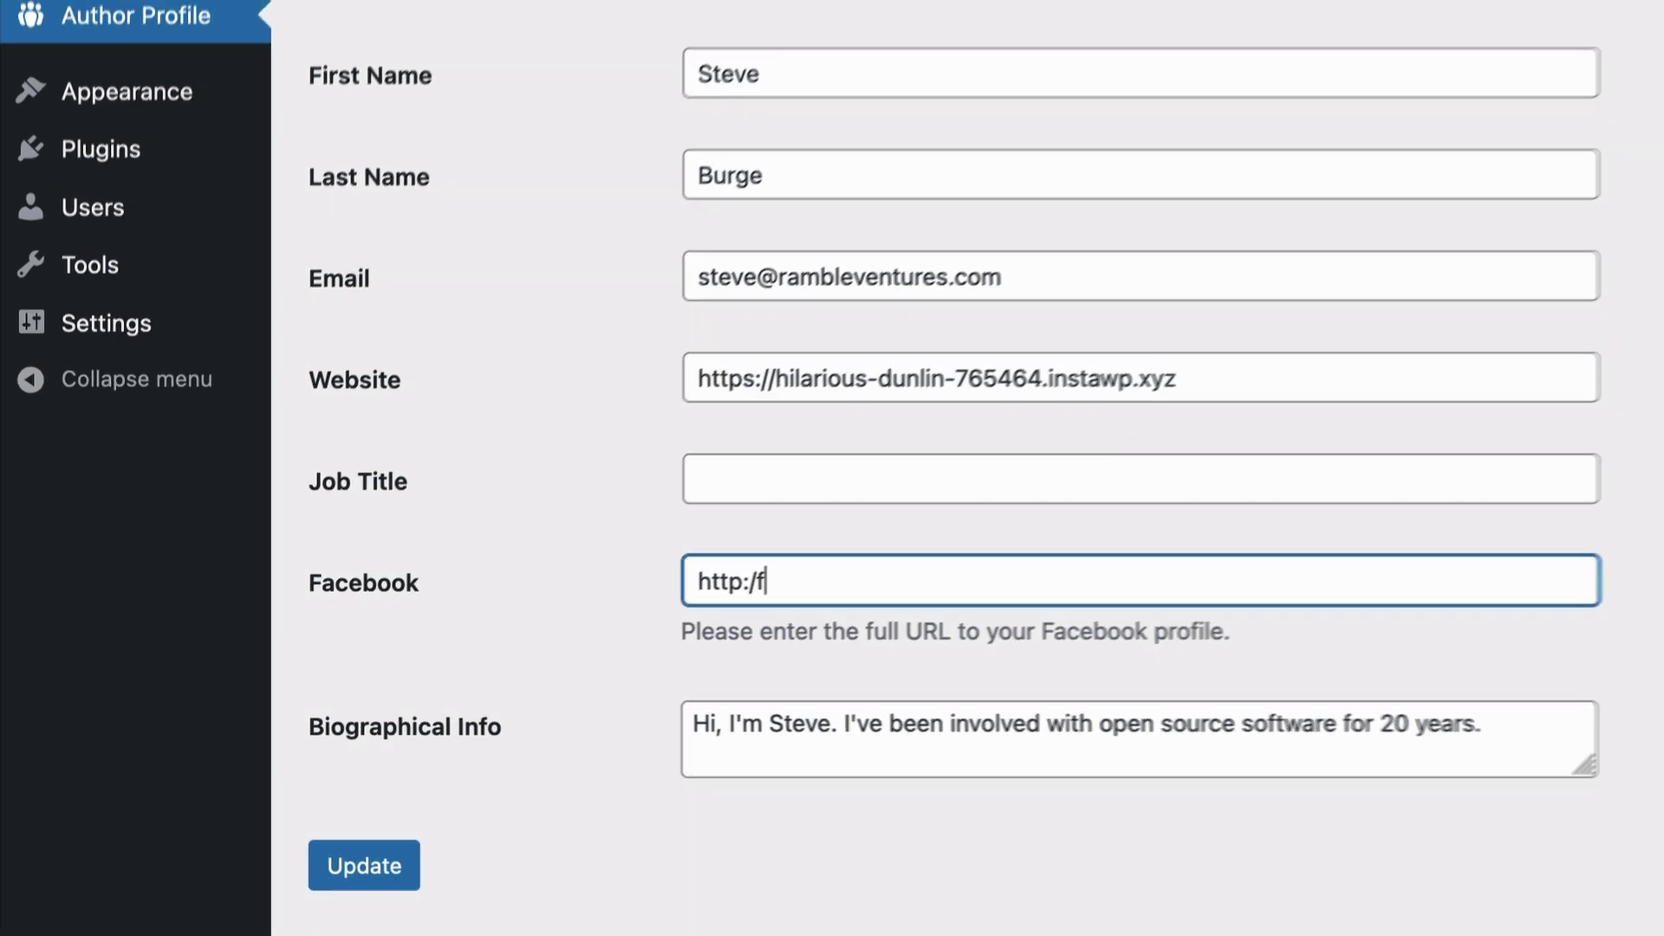
pyautogui.write('facebook.com/stevejburge')
pyautogui.click(221, 845)
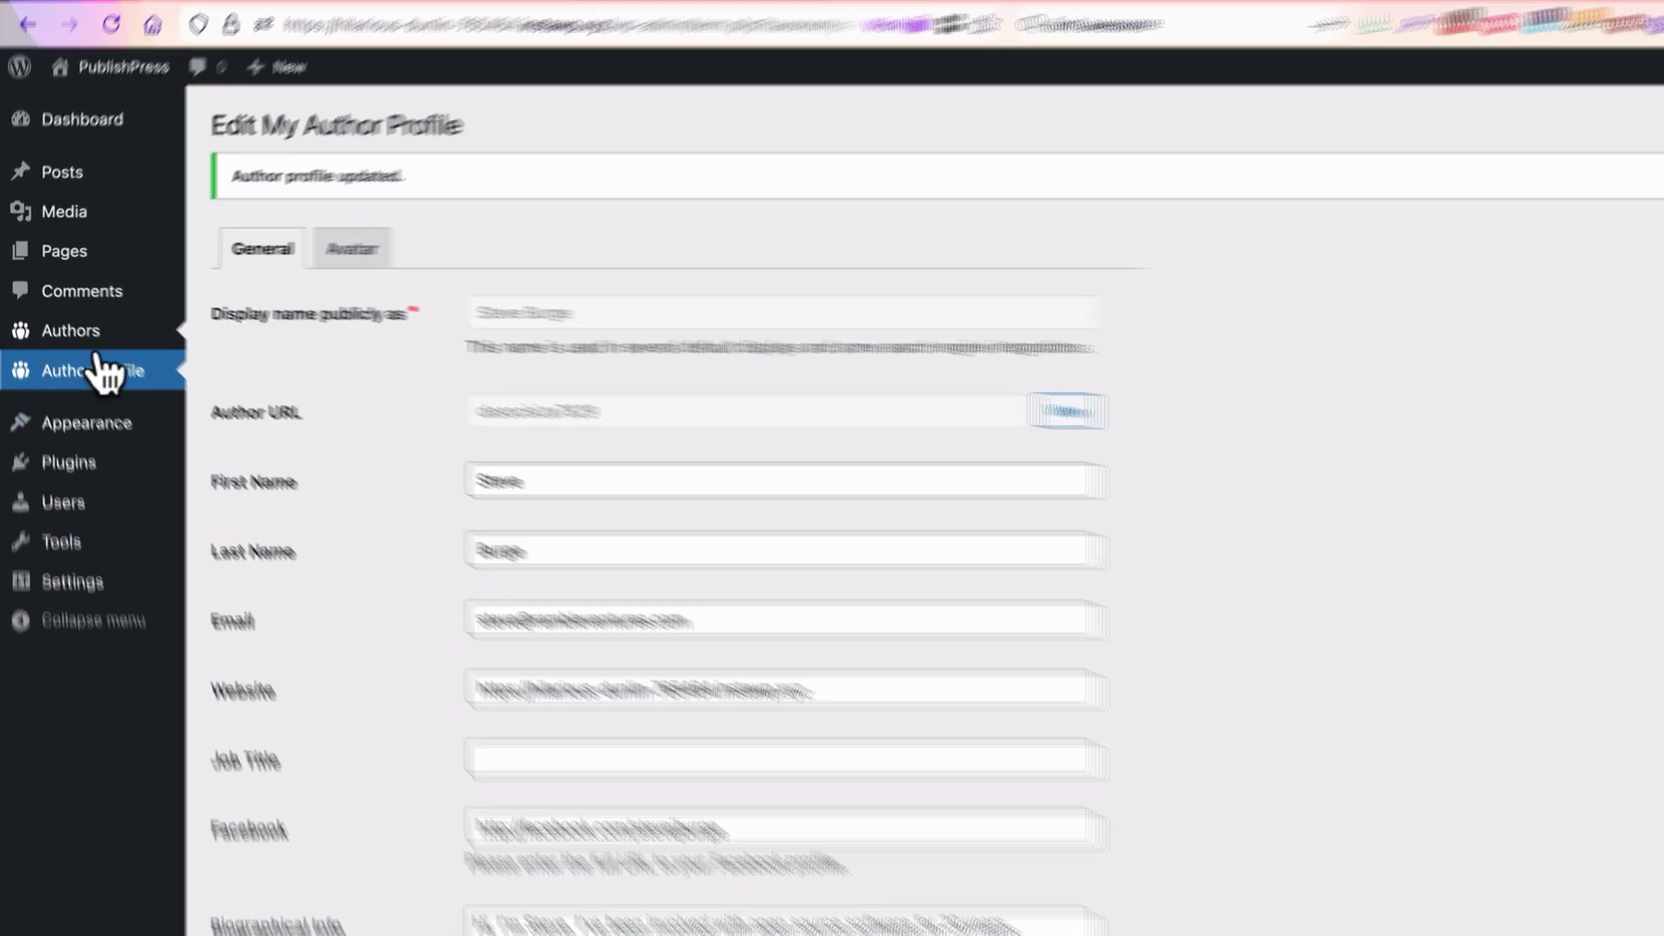
# Open the default Boxed author box for editing and show its author field settings.
pyautogui.moveTo(77, 327)
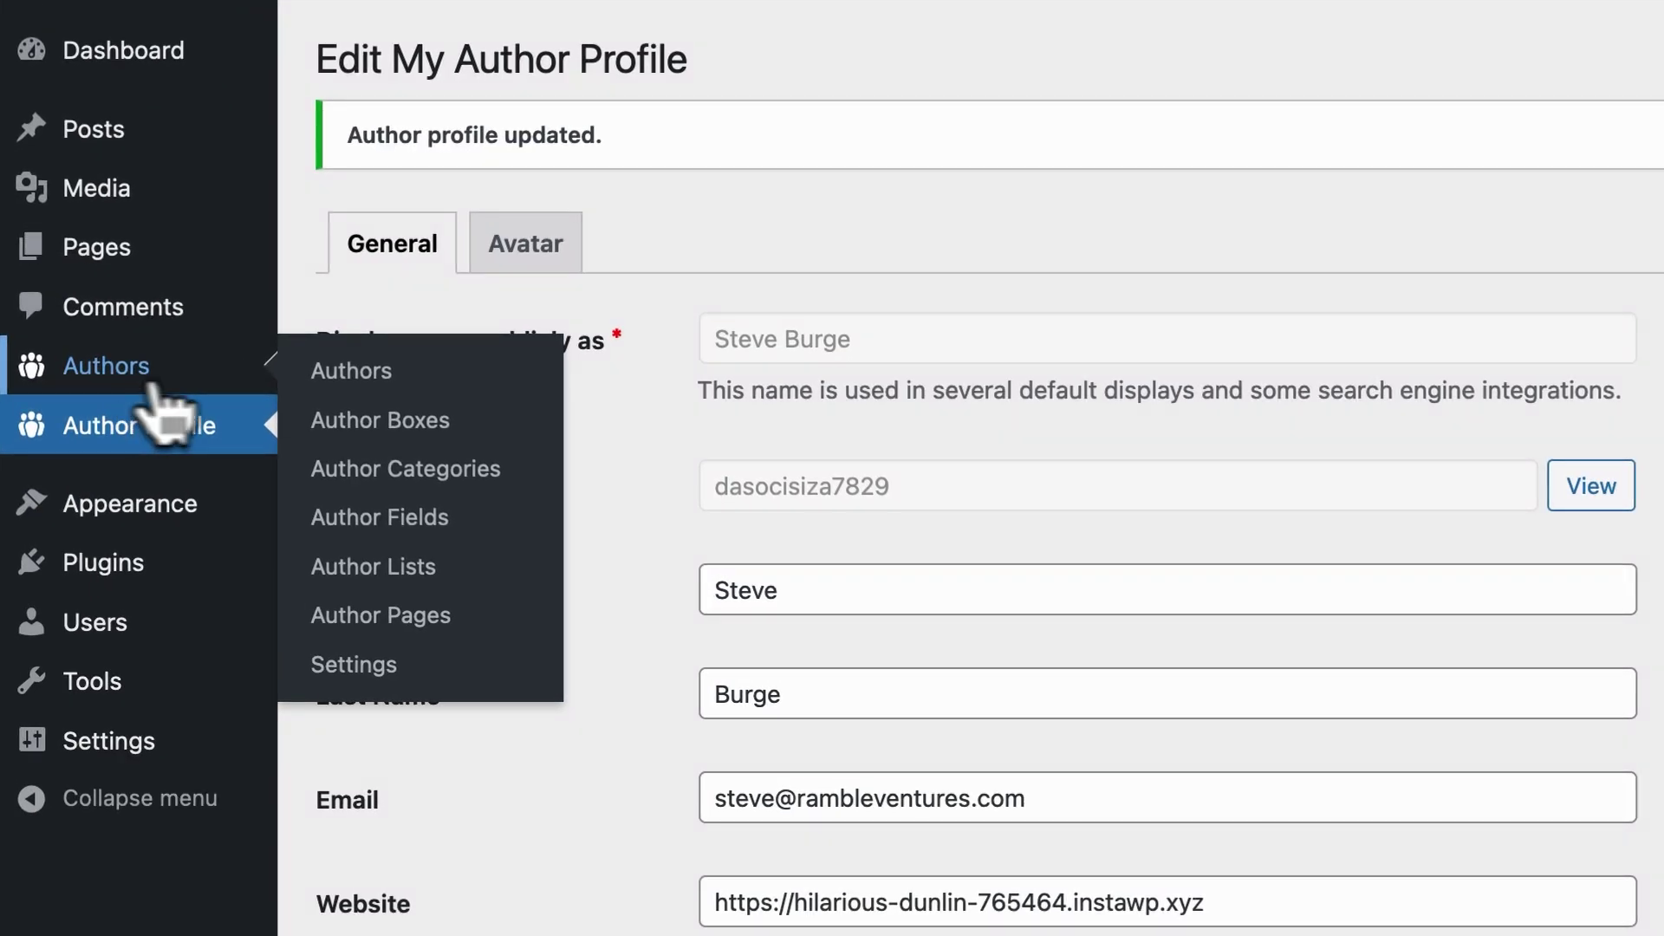
pyautogui.click(351, 419)
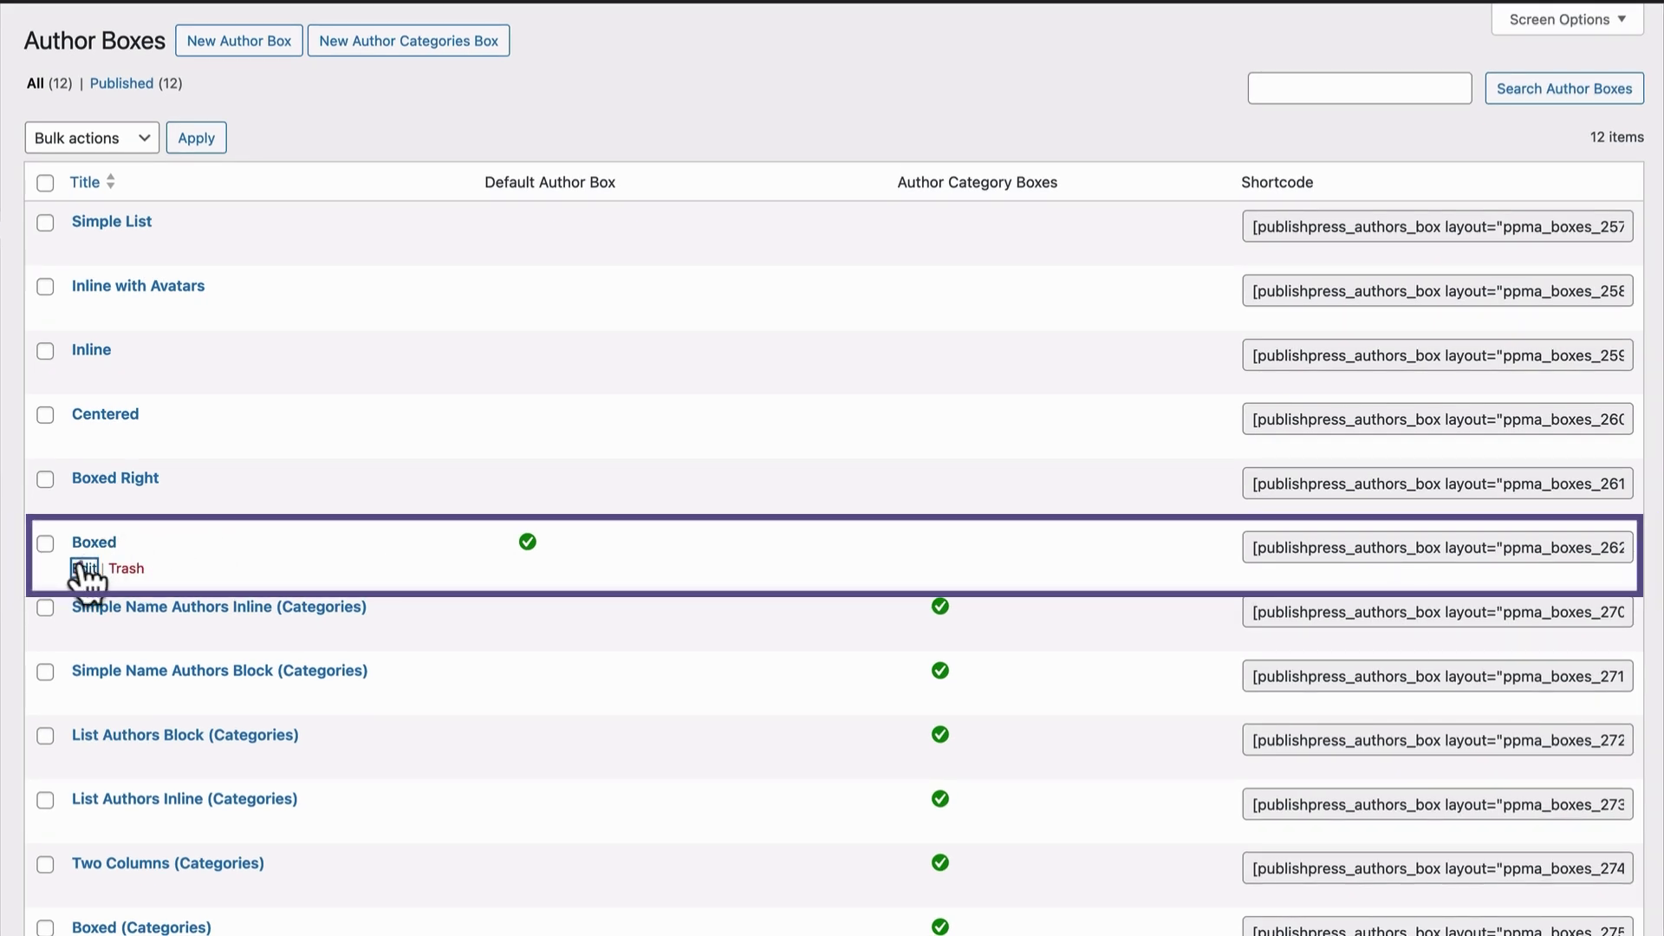
pyautogui.click(85, 569)
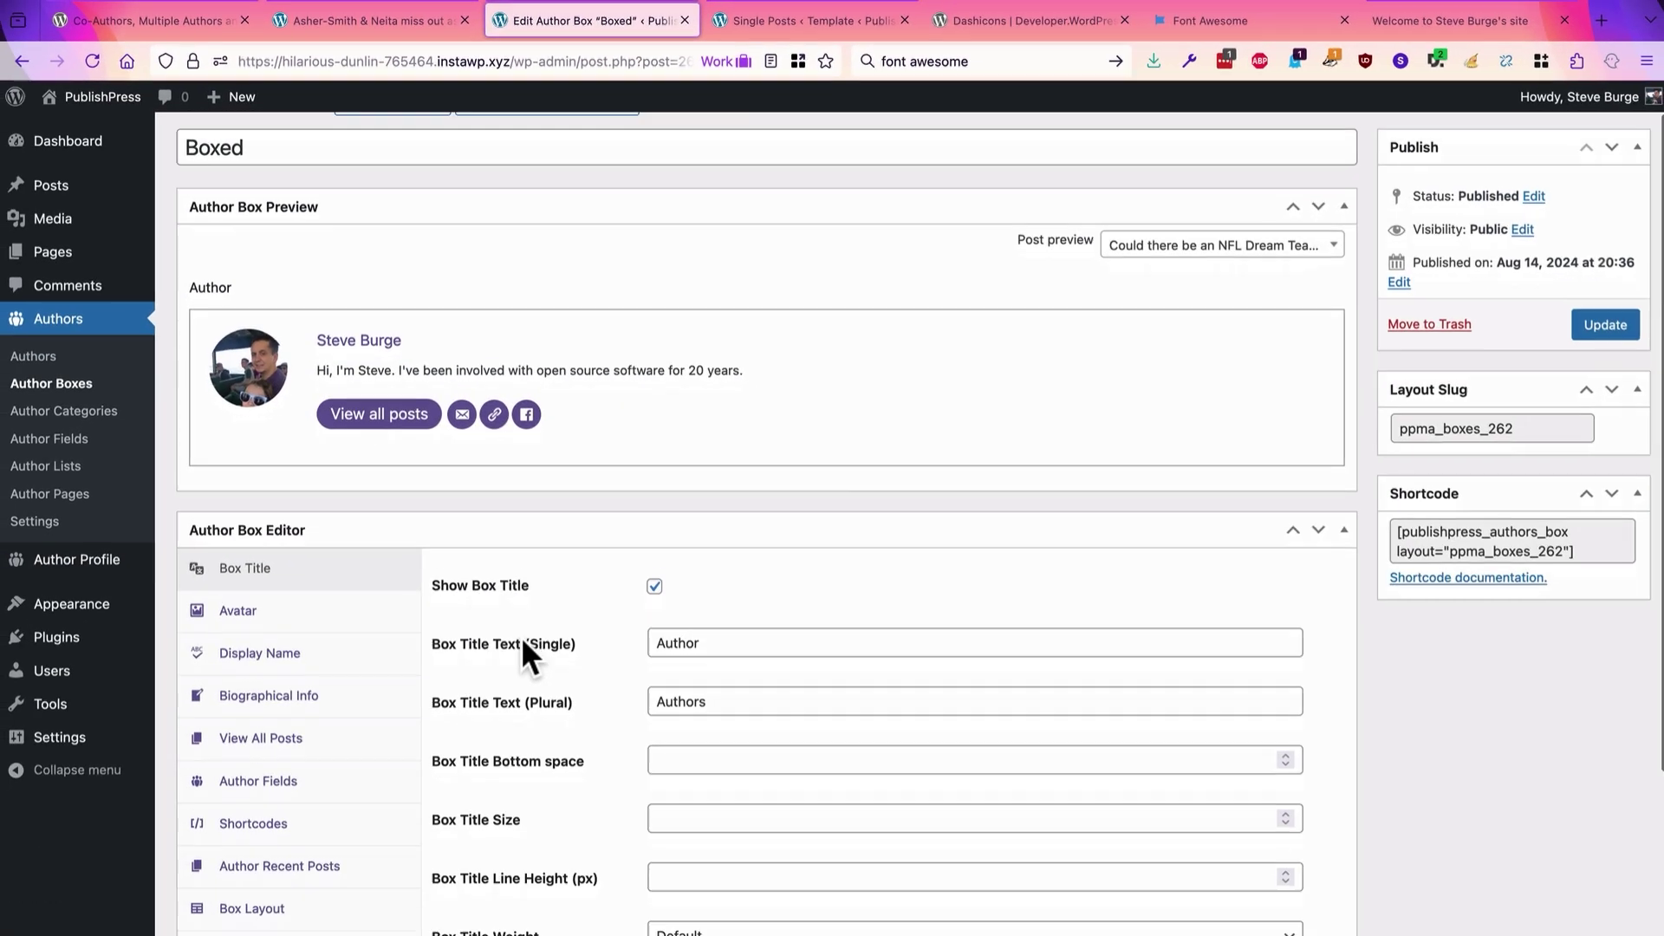
pyautogui.scroll(-2, 523, 643)
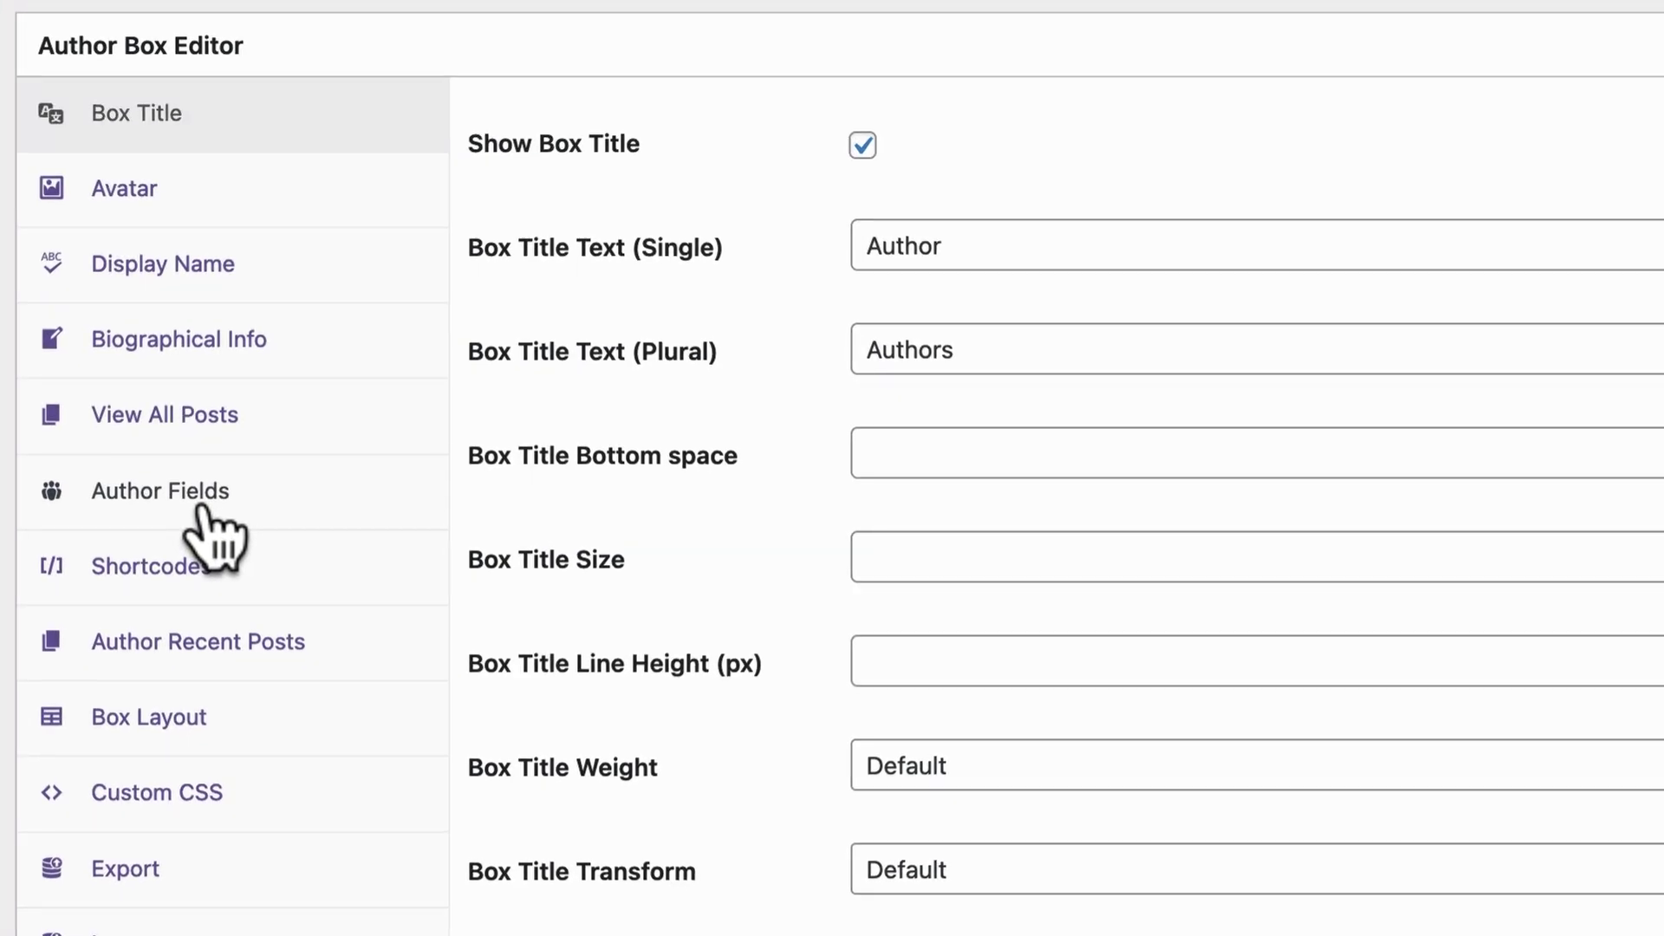
pyautogui.click(197, 487)
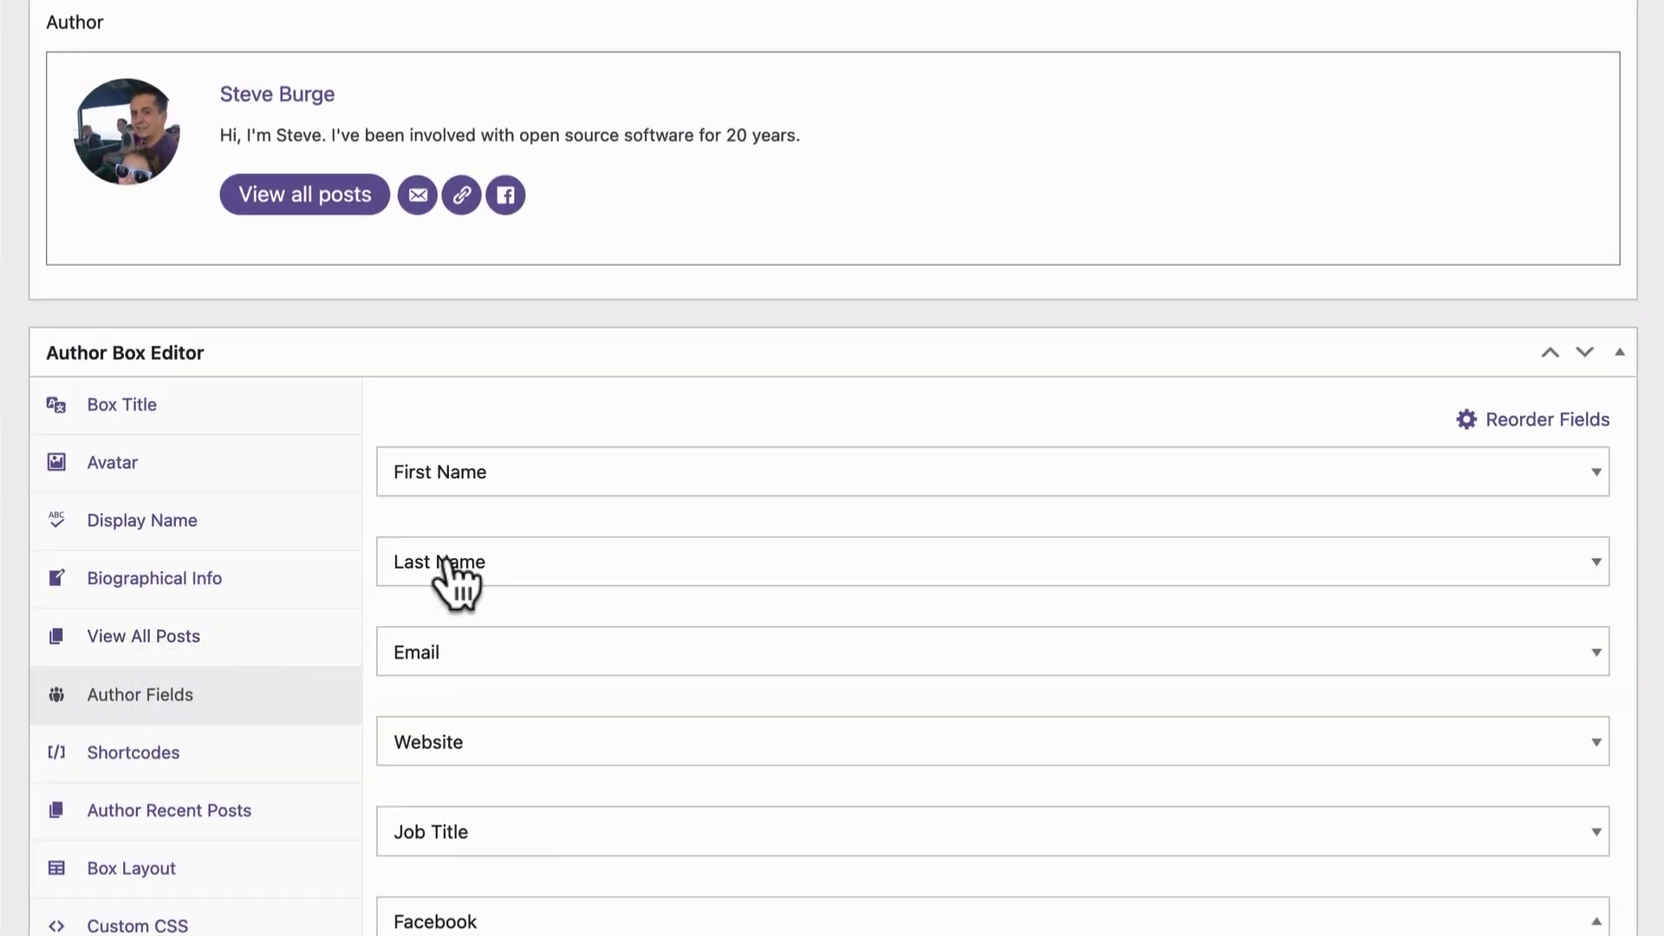
# Open the icon chooser for the Facebook display icon in the box's Facebook field settings.
pyautogui.scroll(-2, 445, 663)
pyautogui.scroll(-2, 438, 662)
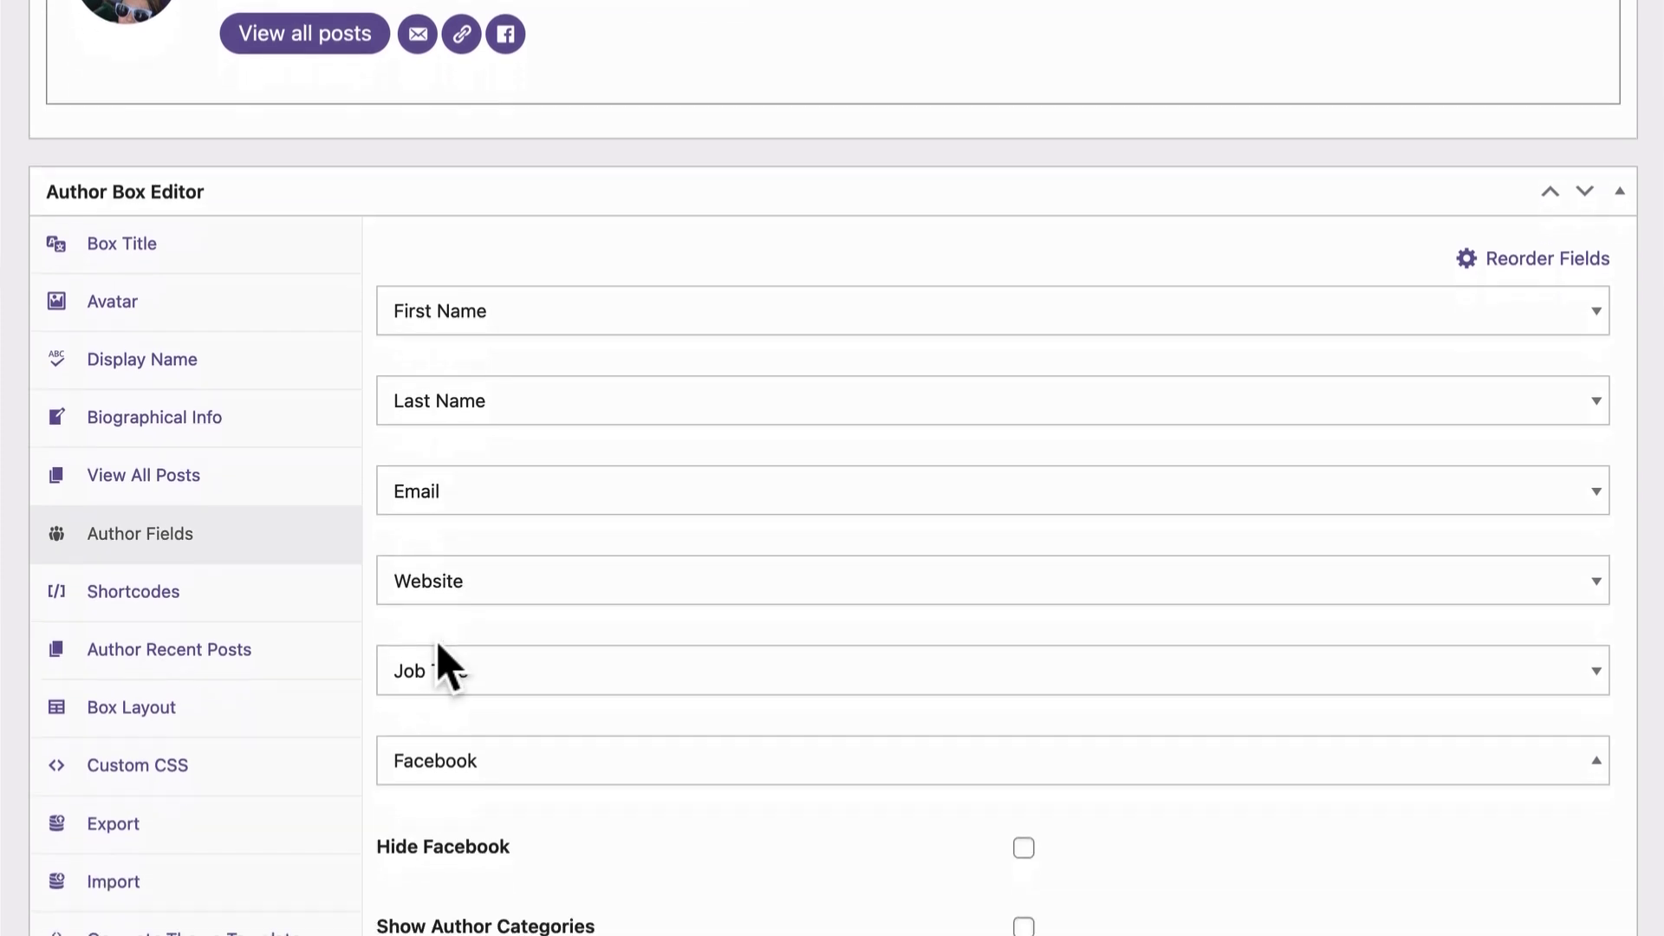
pyautogui.scroll(-1, 476, 731)
pyautogui.scroll(-1, 469, 733)
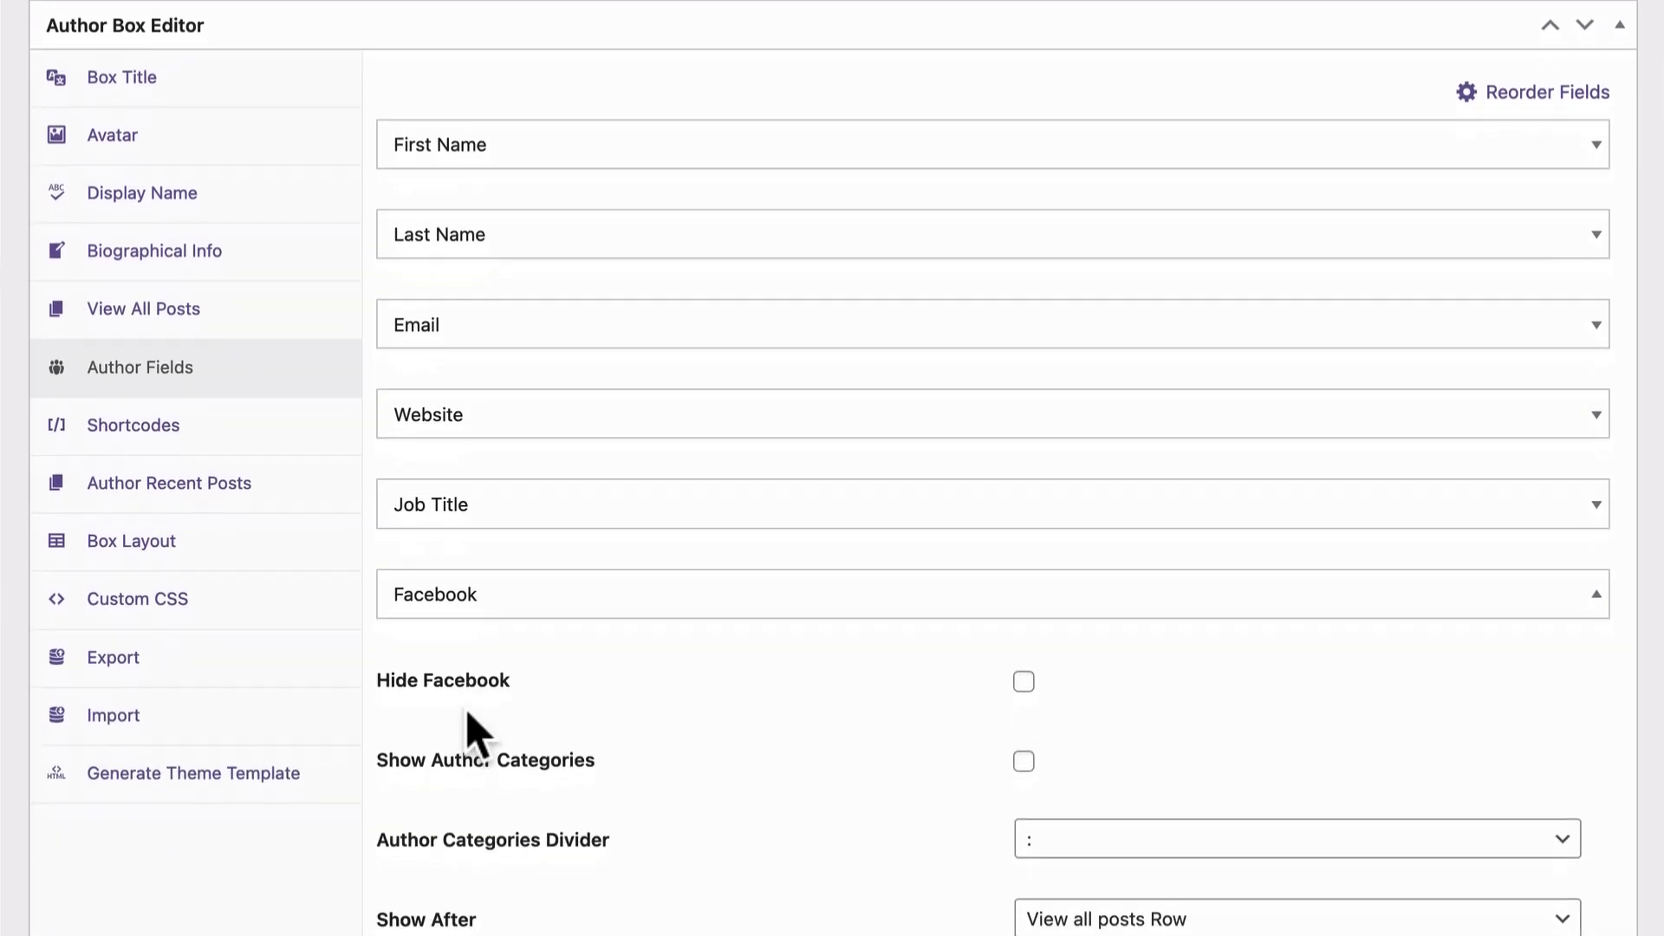
pyautogui.scroll(-2, 486, 791)
pyautogui.scroll(-3, 490, 807)
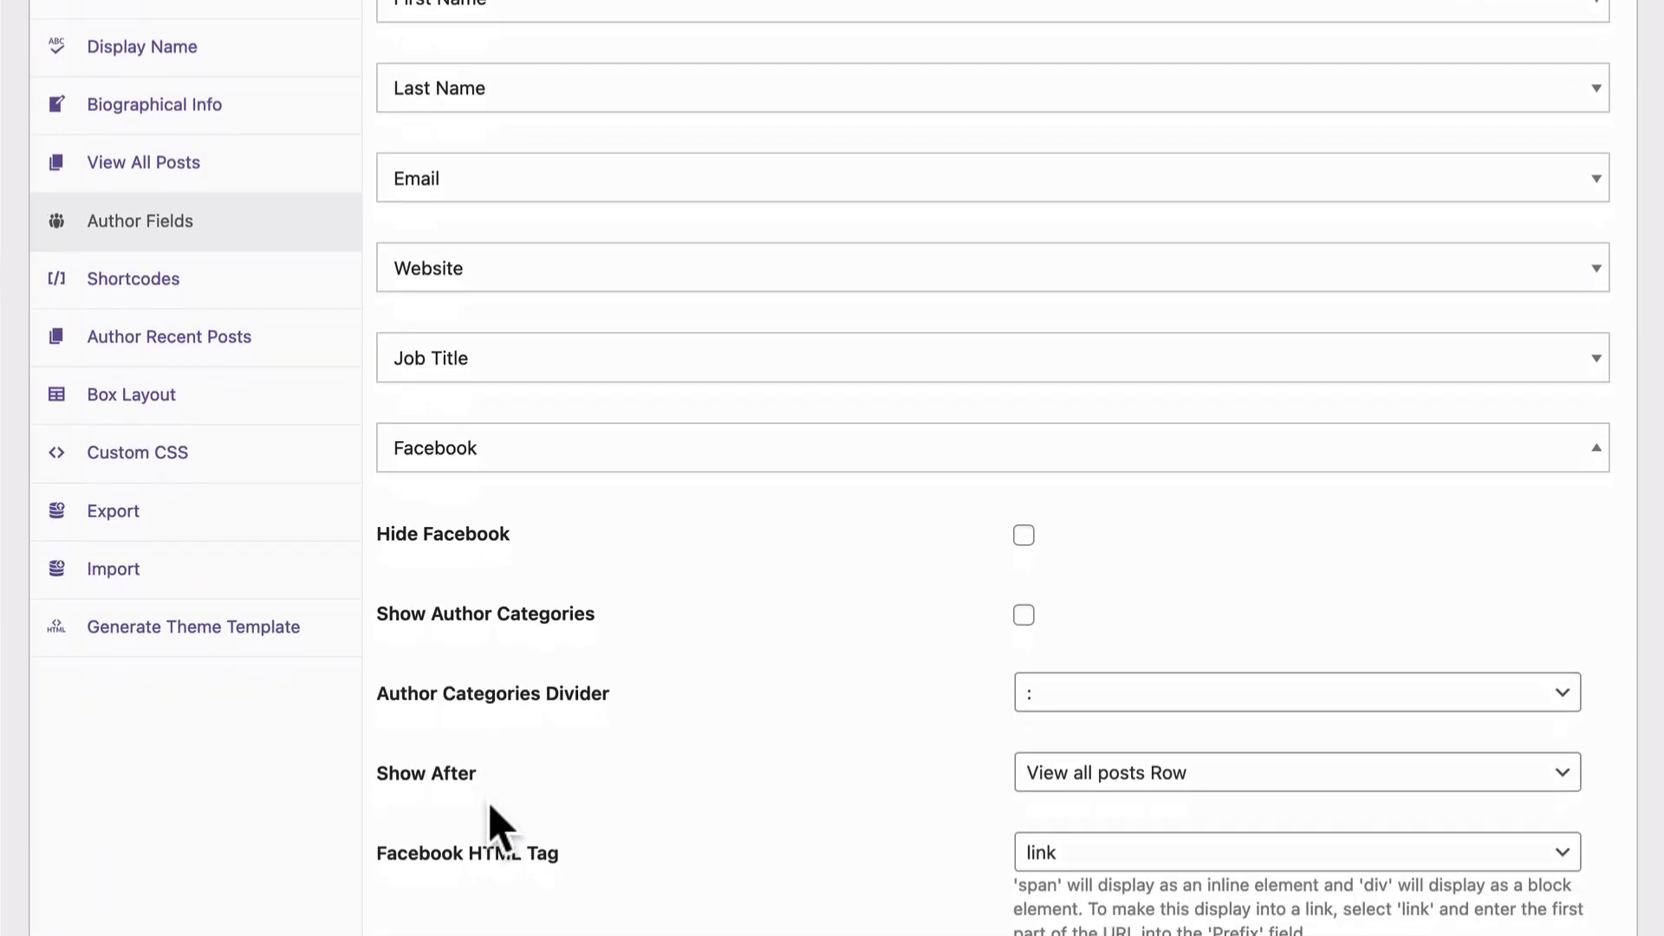
pyautogui.scroll(-3, 490, 806)
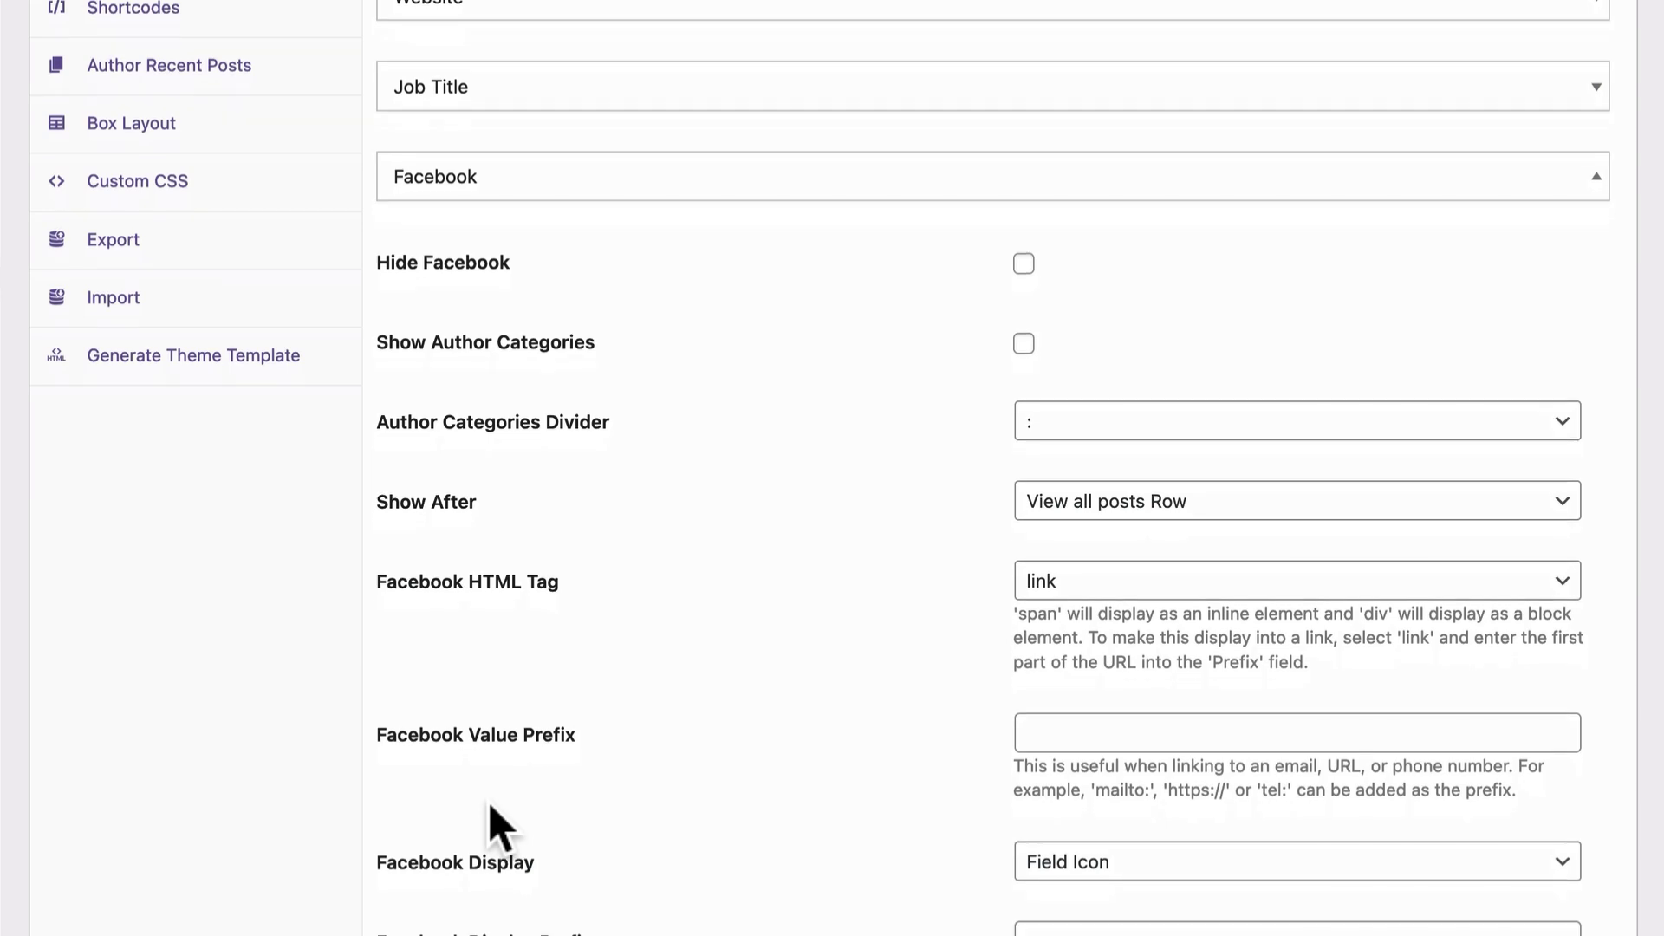
pyautogui.scroll(-4, 490, 807)
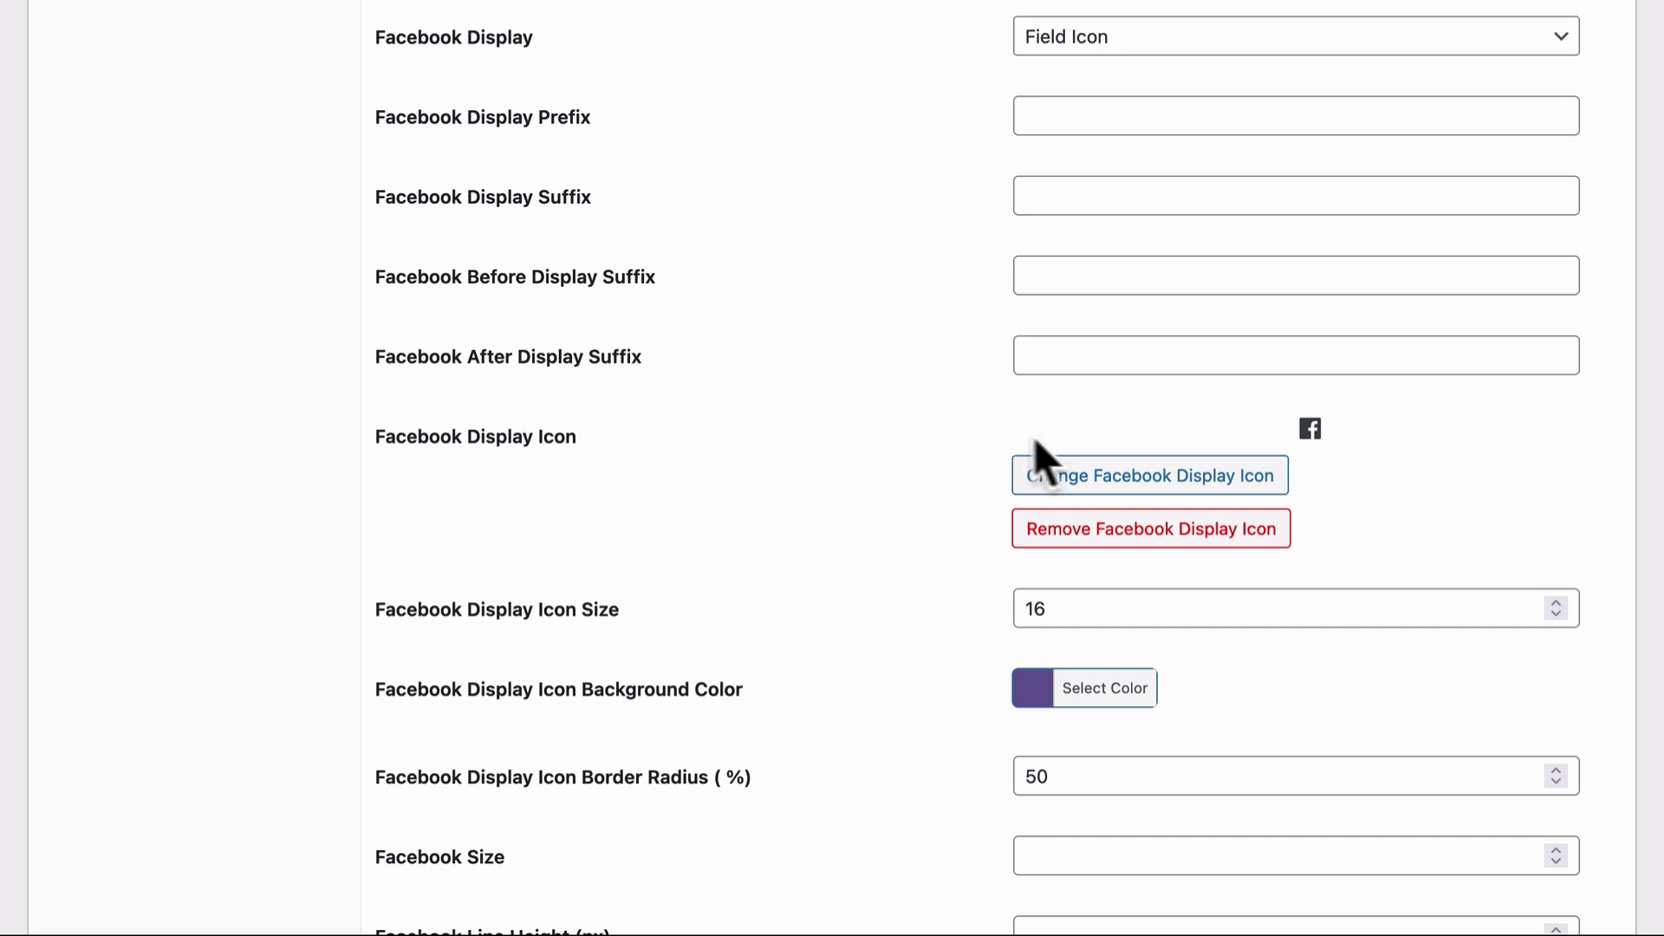
pyautogui.click(1100, 486)
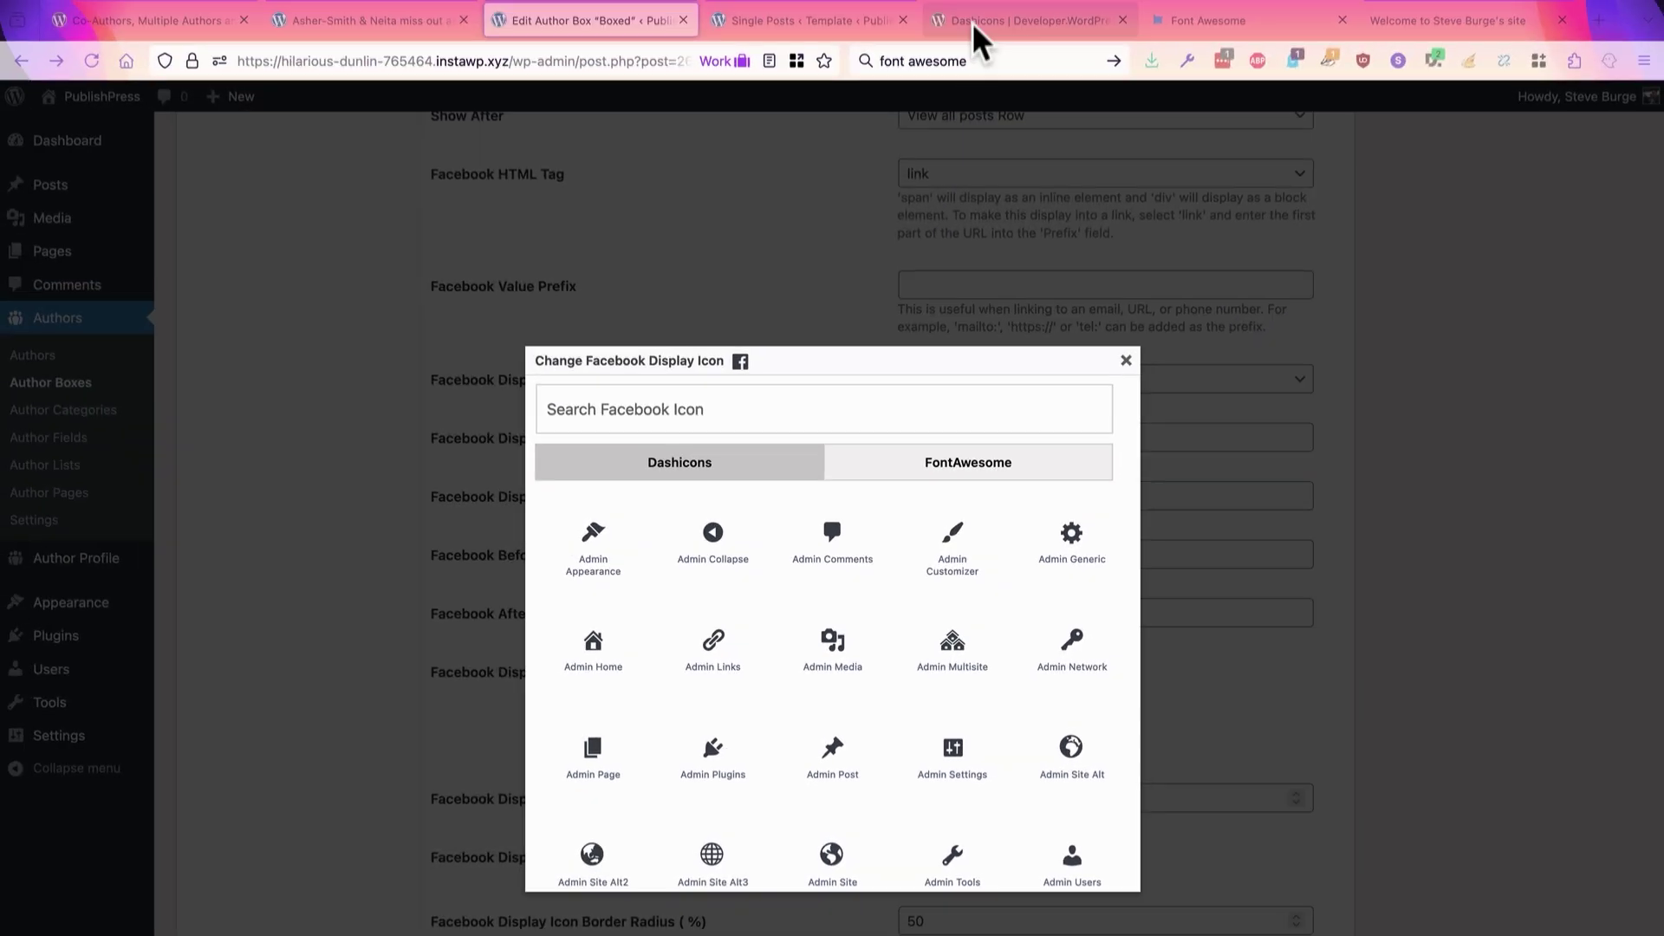
# View the Dashicons reference page and Font Awesome's icon library page.
pyautogui.click(976, 21)
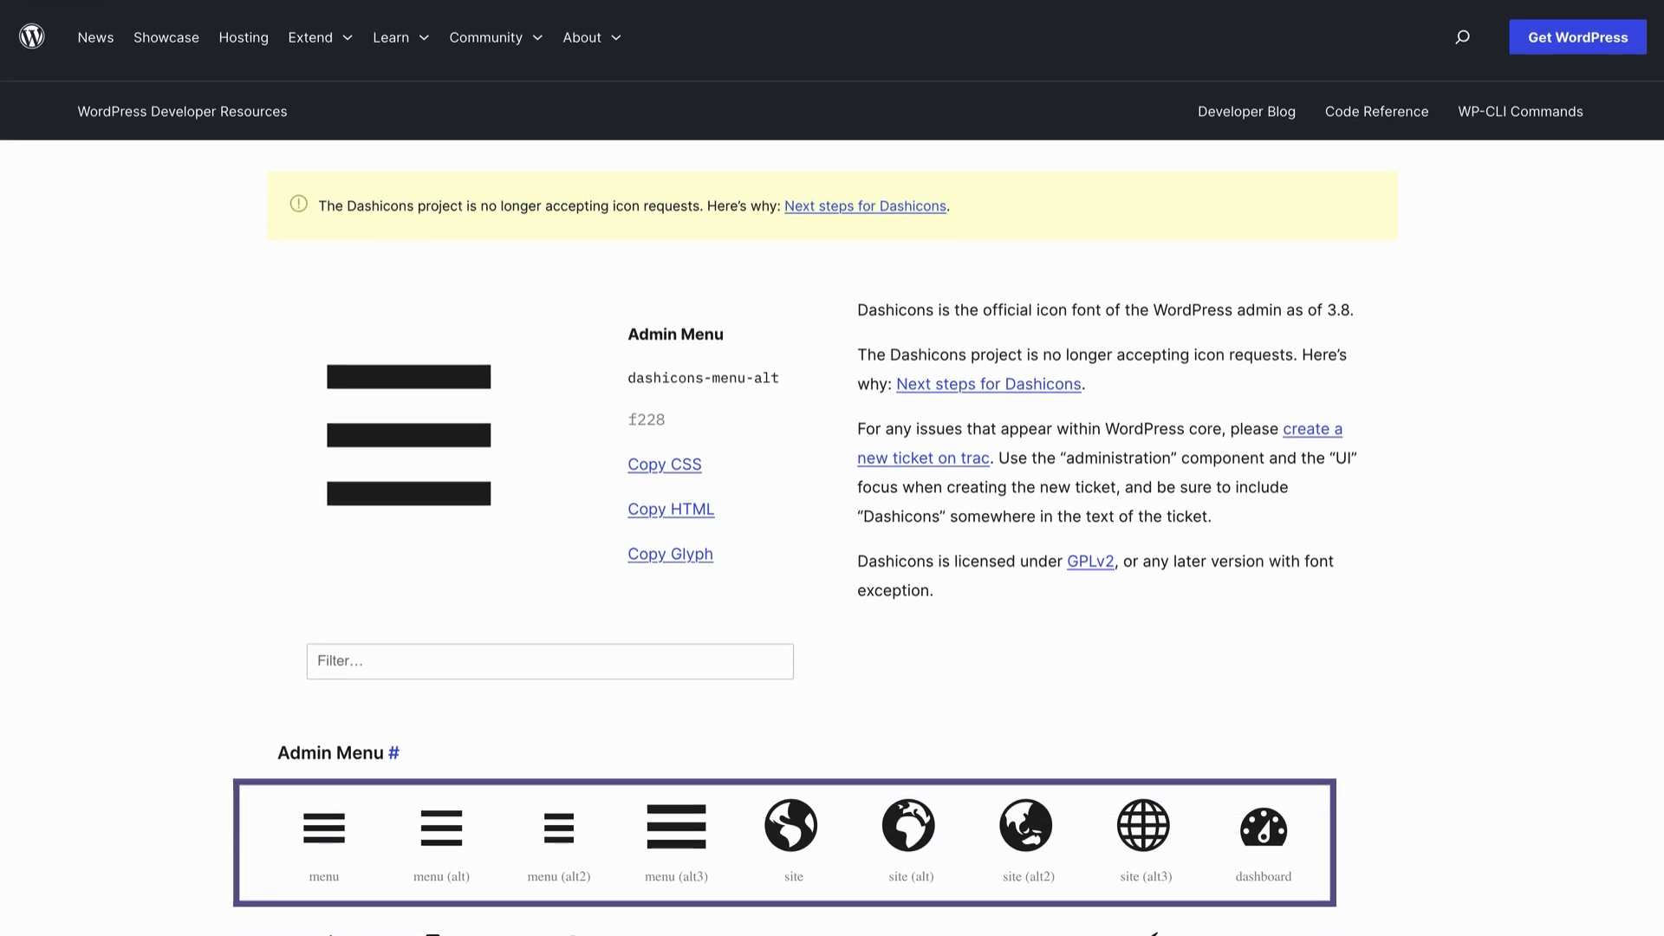
pyautogui.click(1165, 24)
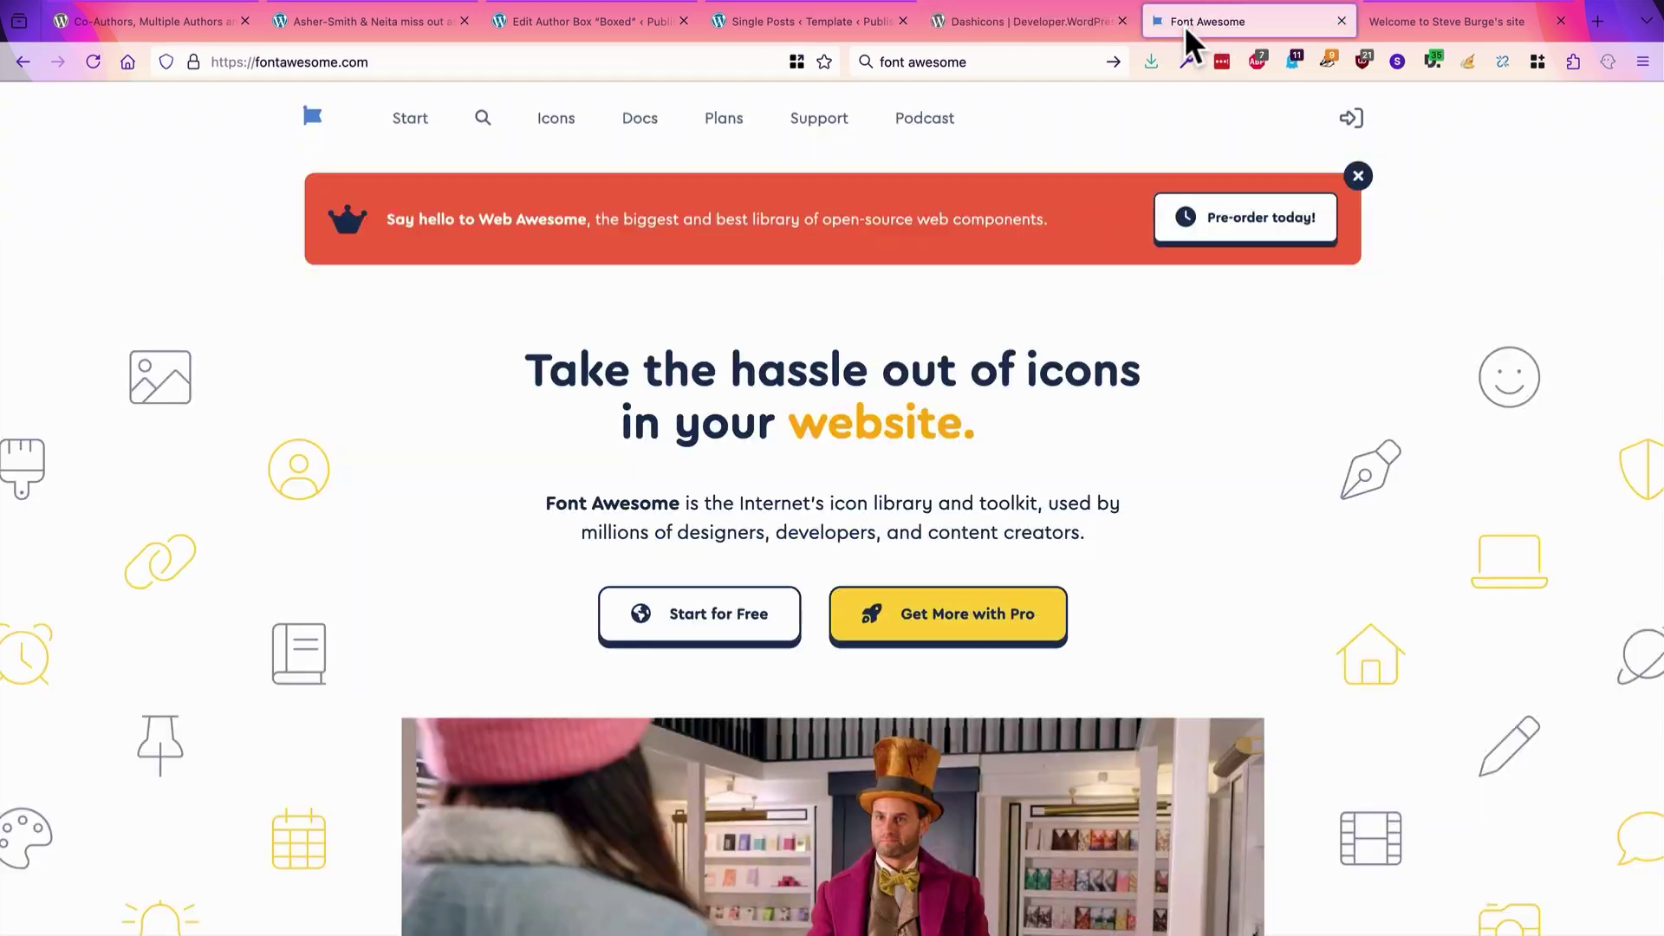
pyautogui.click(556, 118)
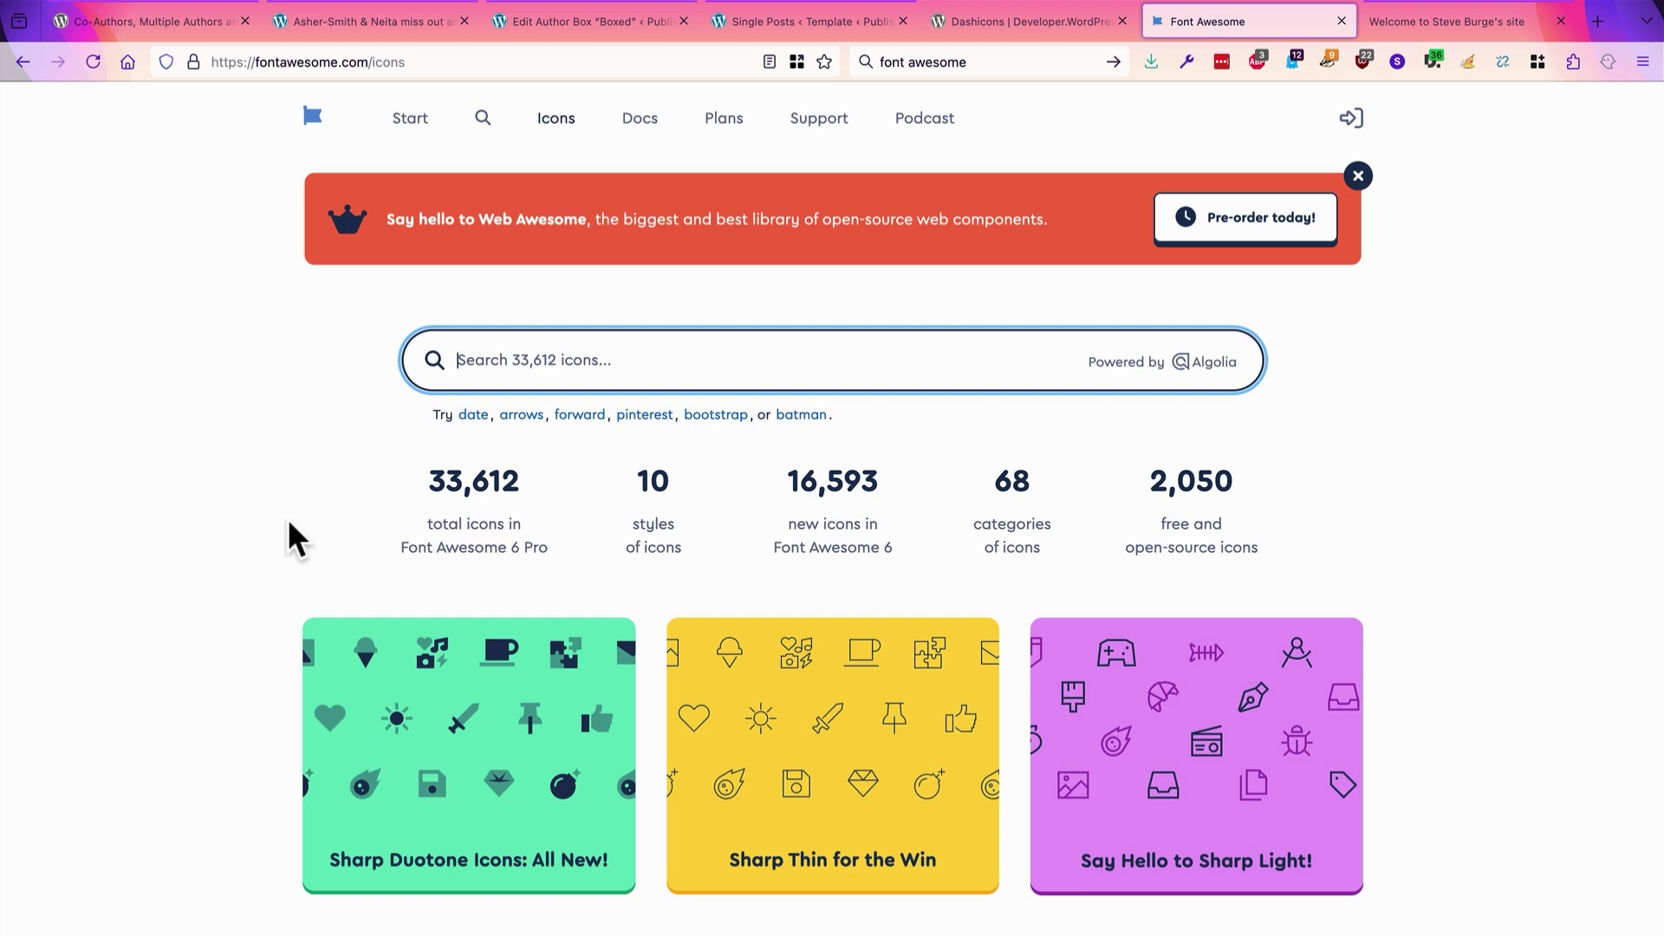
# Back in the Boxed author box, search the icons for "fac" and choose FontAwesome's Facebook Square as the Facebook display icon.
pyautogui.click(551, 24)
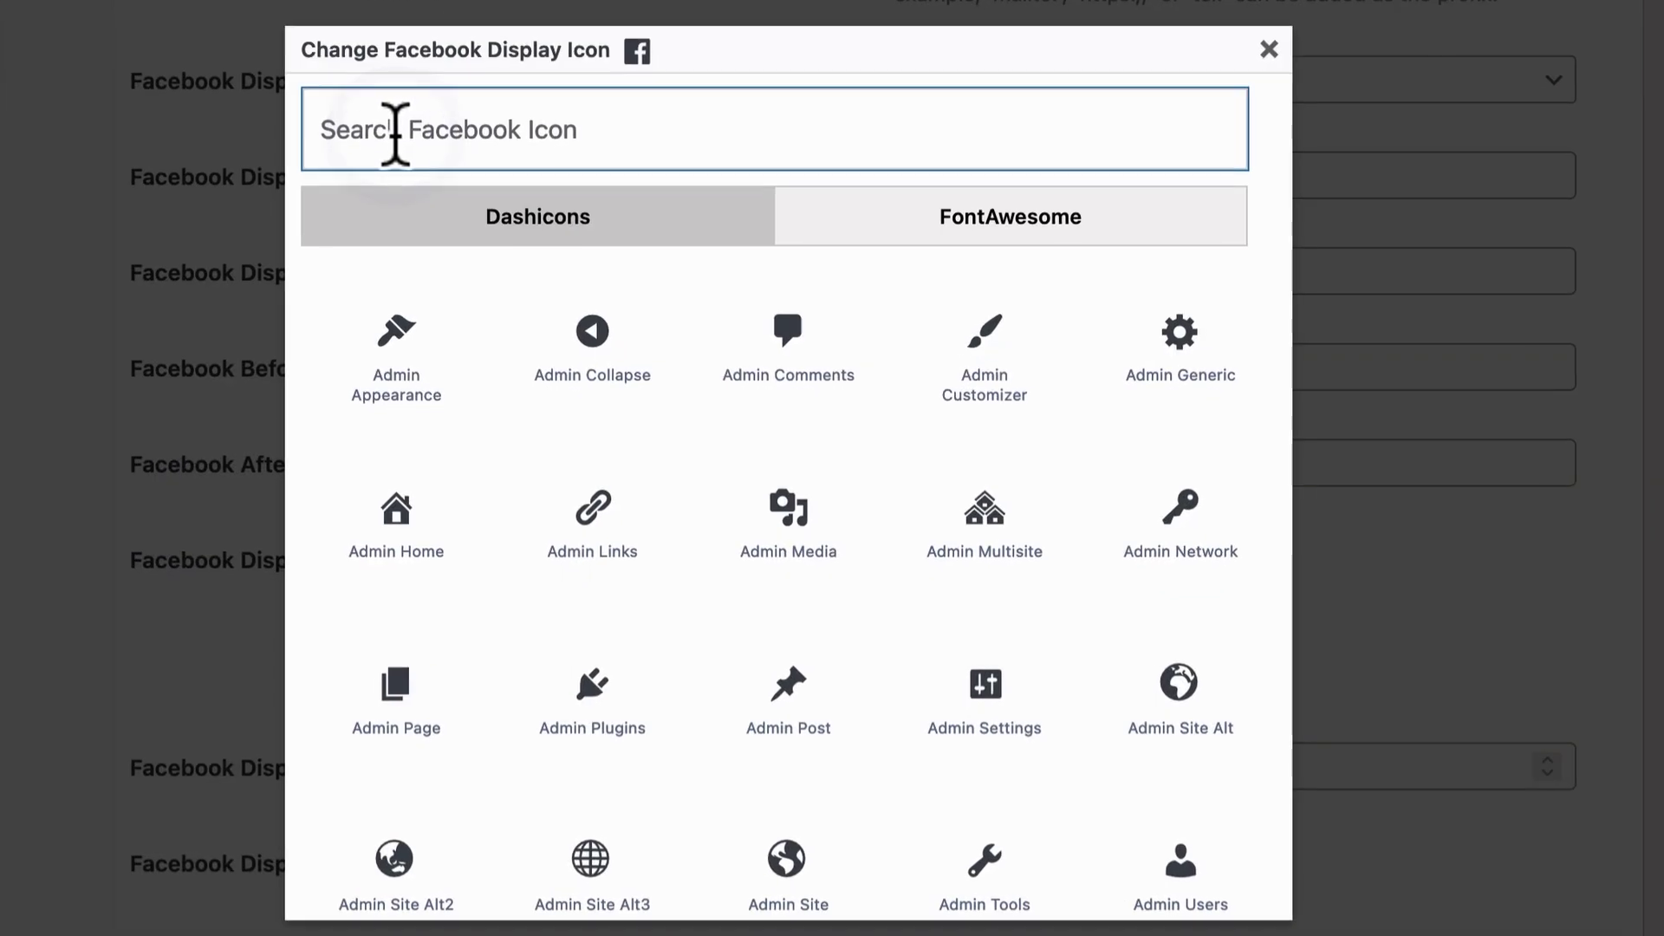
pyautogui.write('fac')
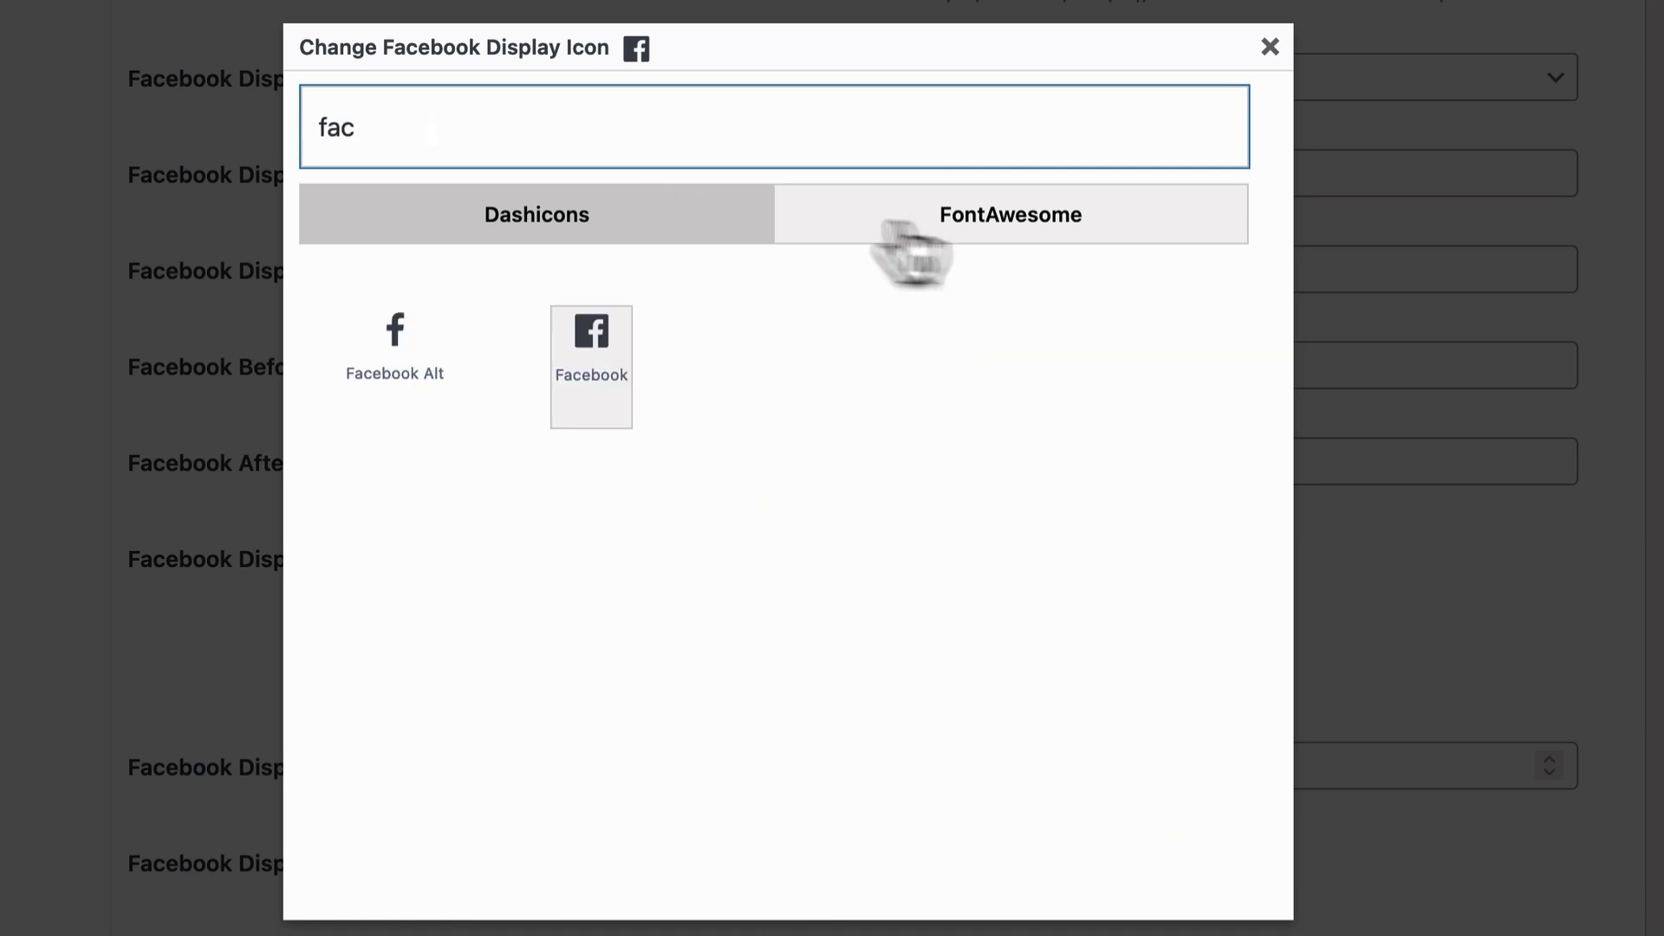
pyautogui.click(1003, 231)
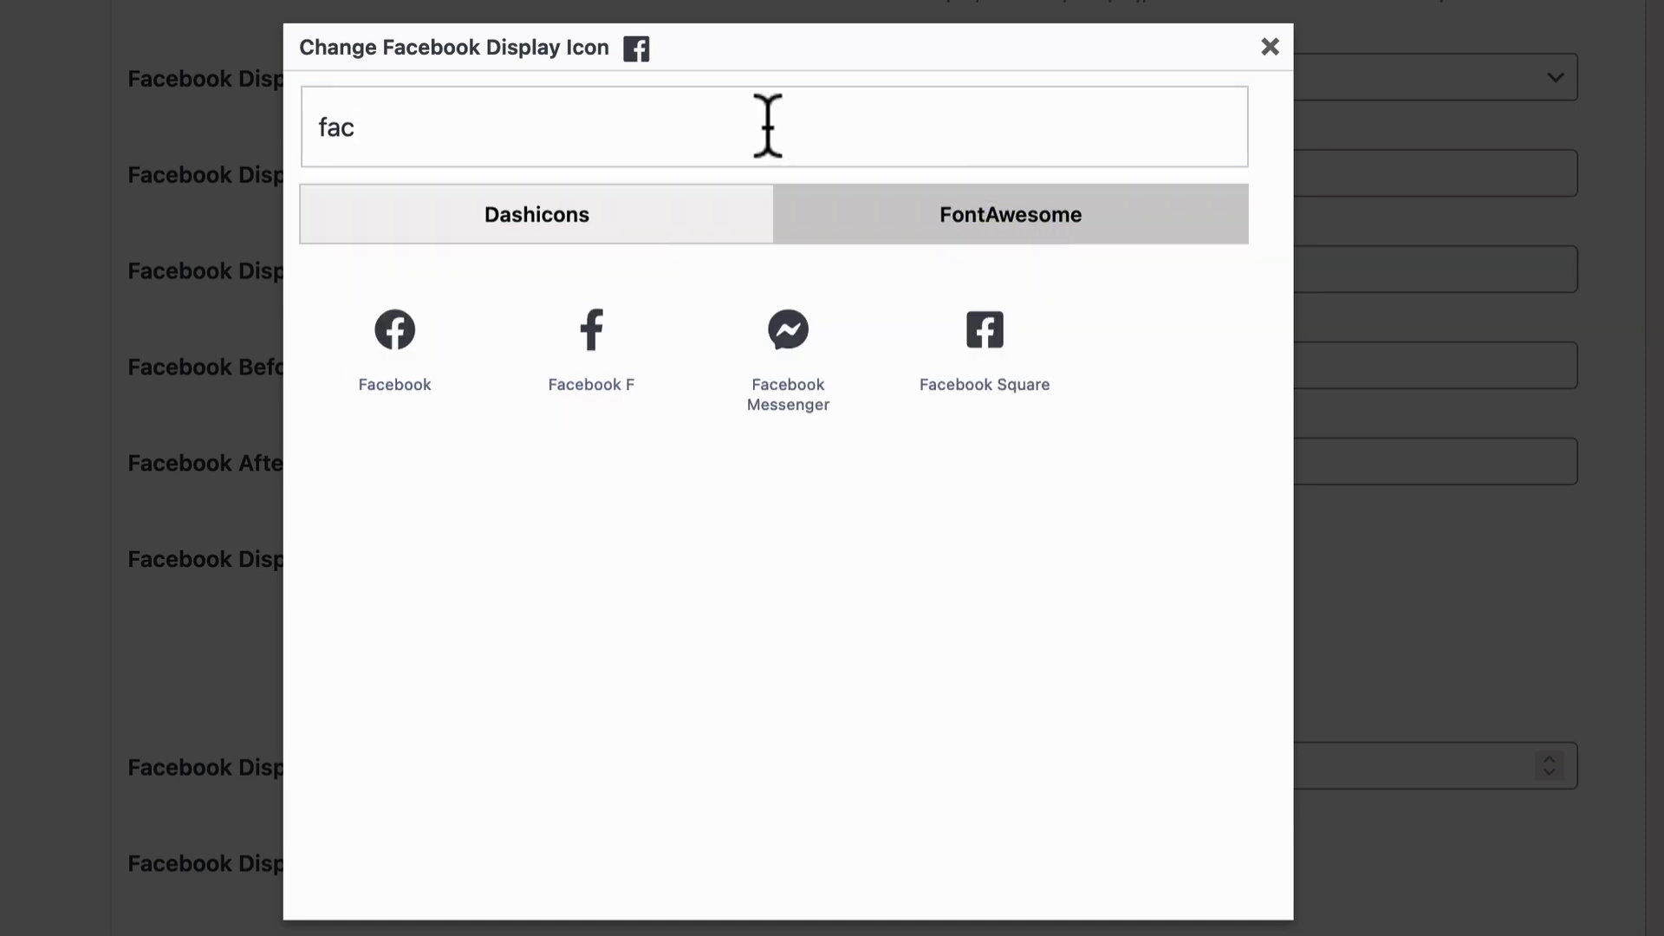
pyautogui.click(996, 344)
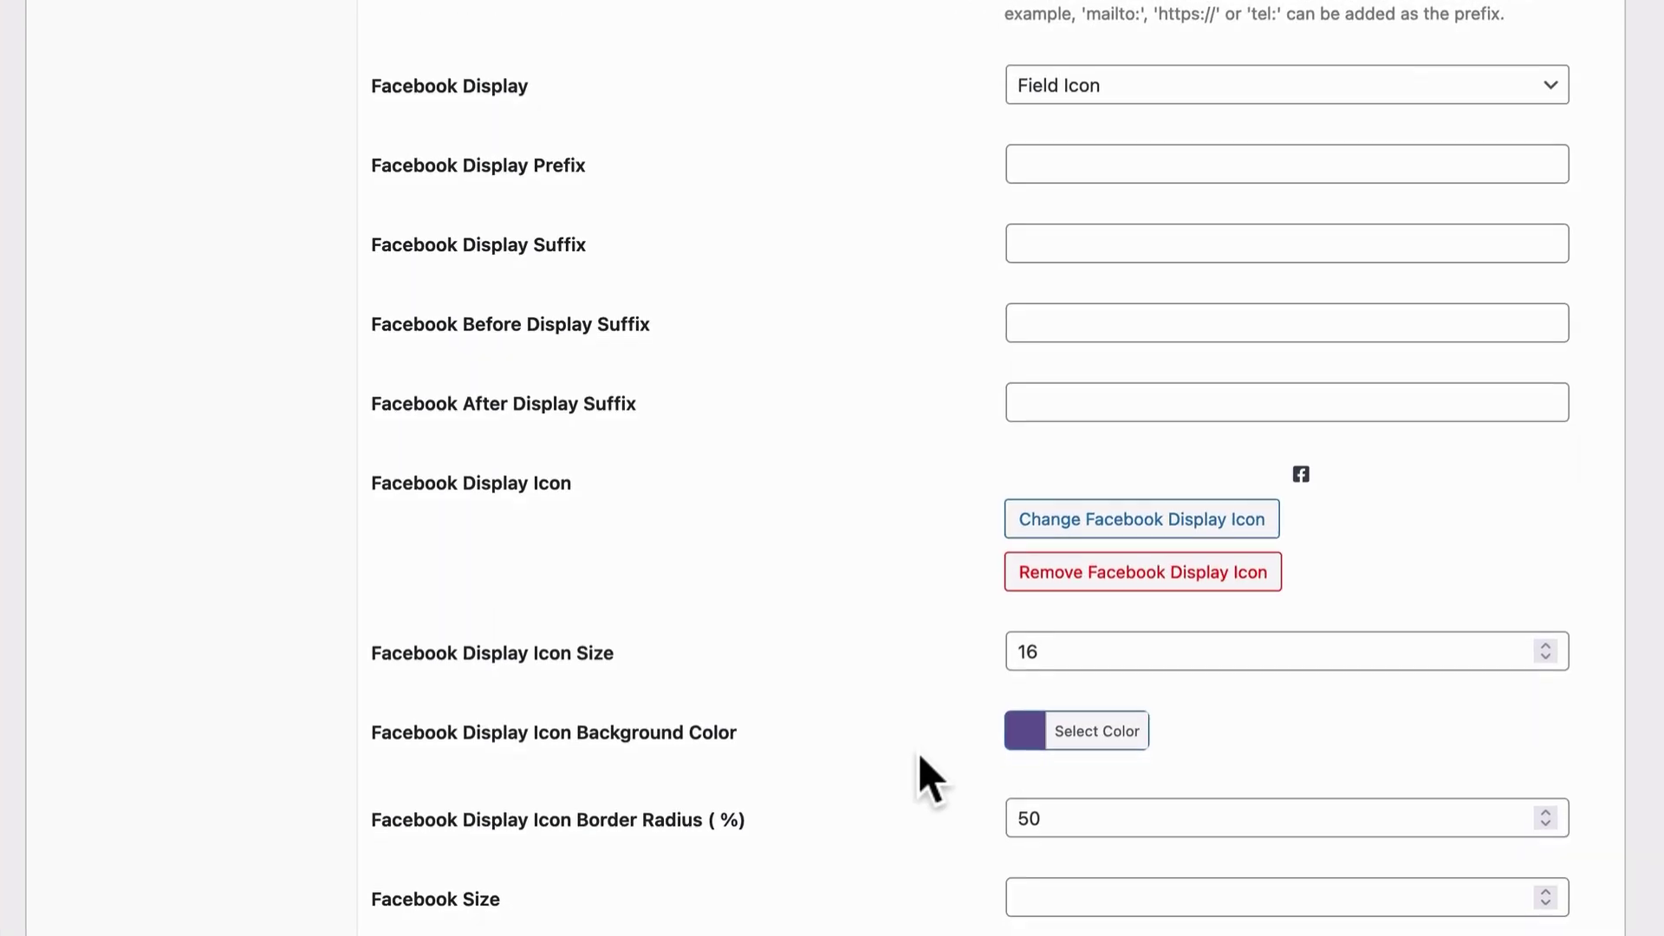
# Set the Facebook display icon's background color to the blue #0b6bbf and return to the author box preview.
pyautogui.click(1022, 737)
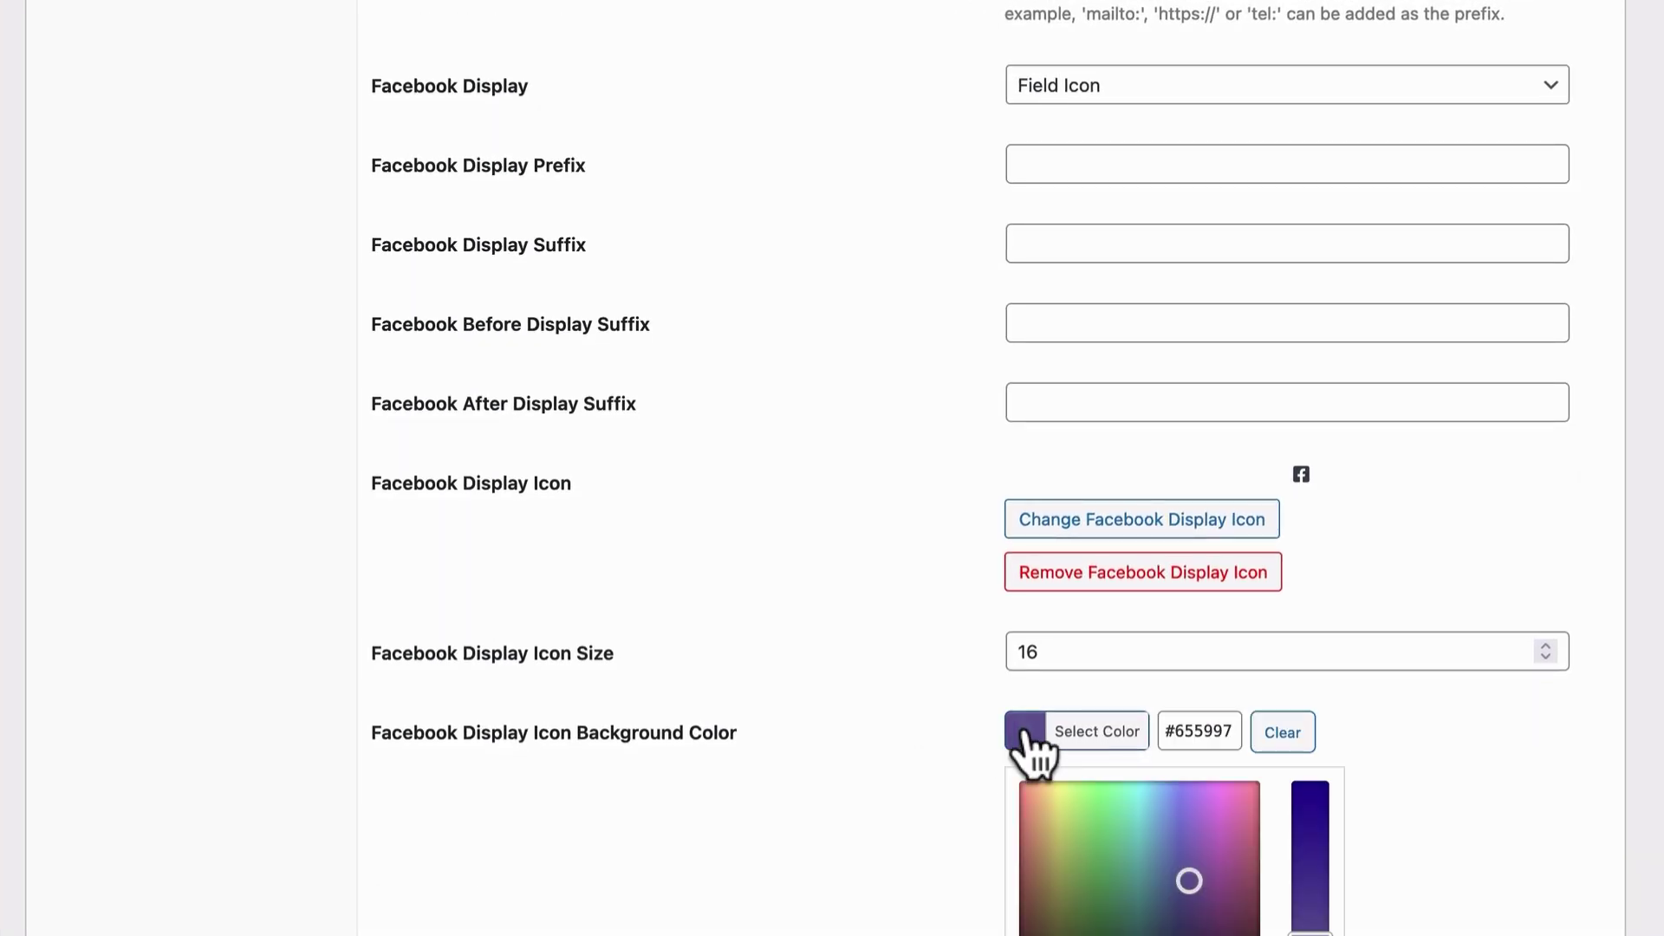
pyautogui.click(1182, 812)
pyautogui.scroll(-3, 1230, 819)
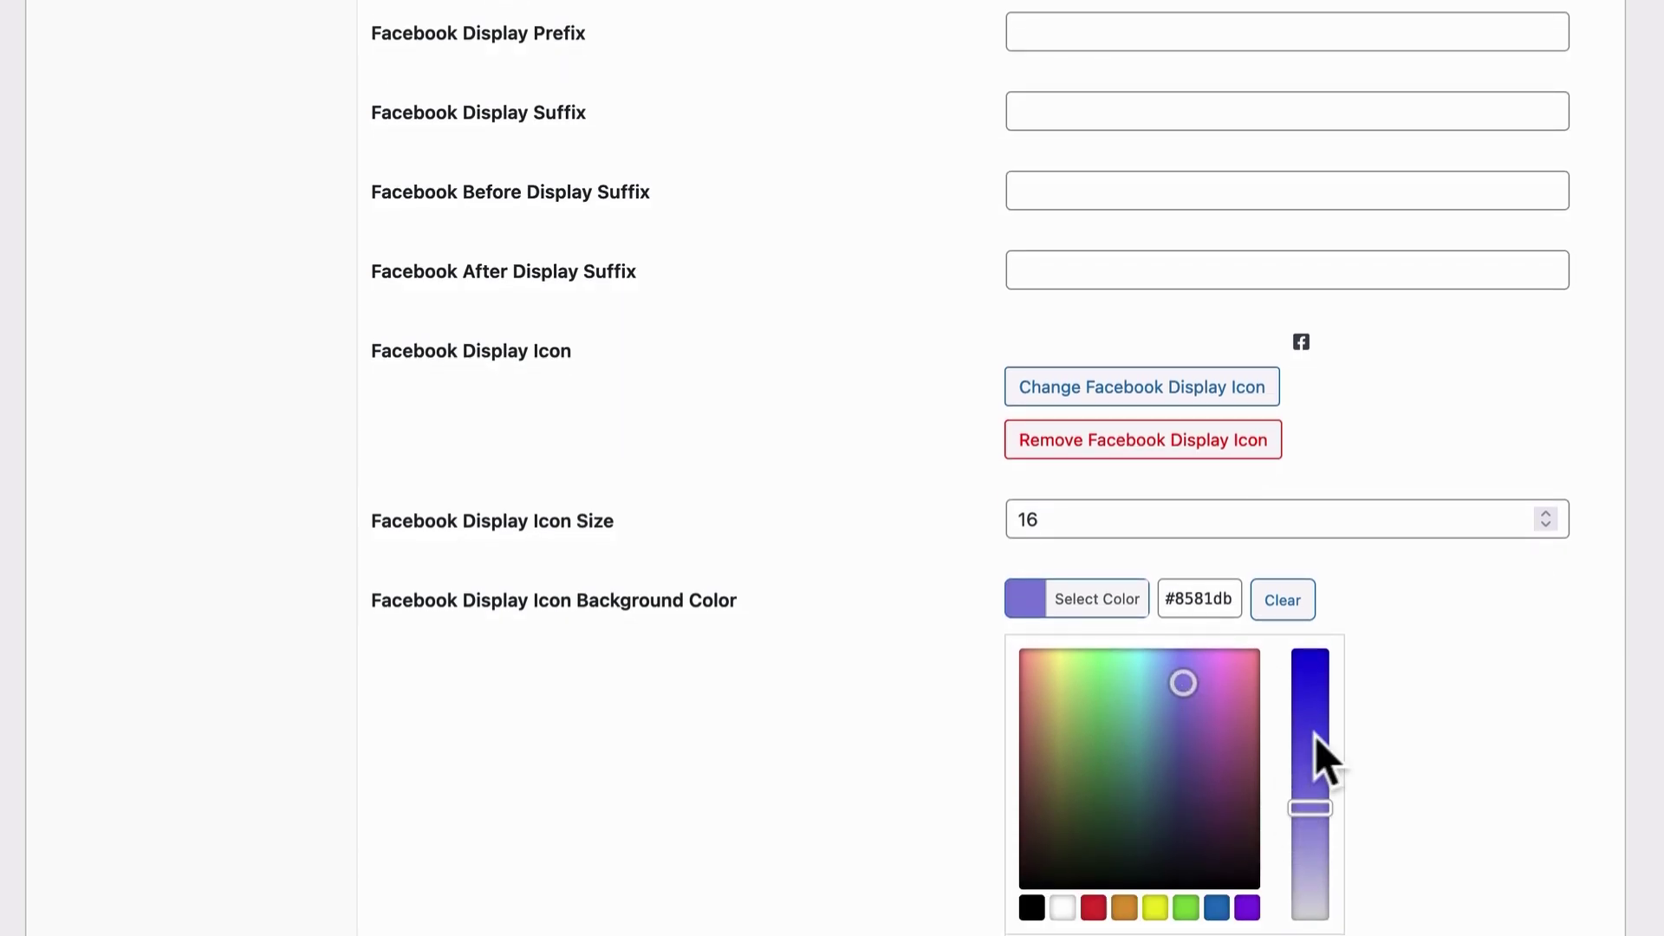
pyautogui.click(1310, 730)
pyautogui.click(1217, 907)
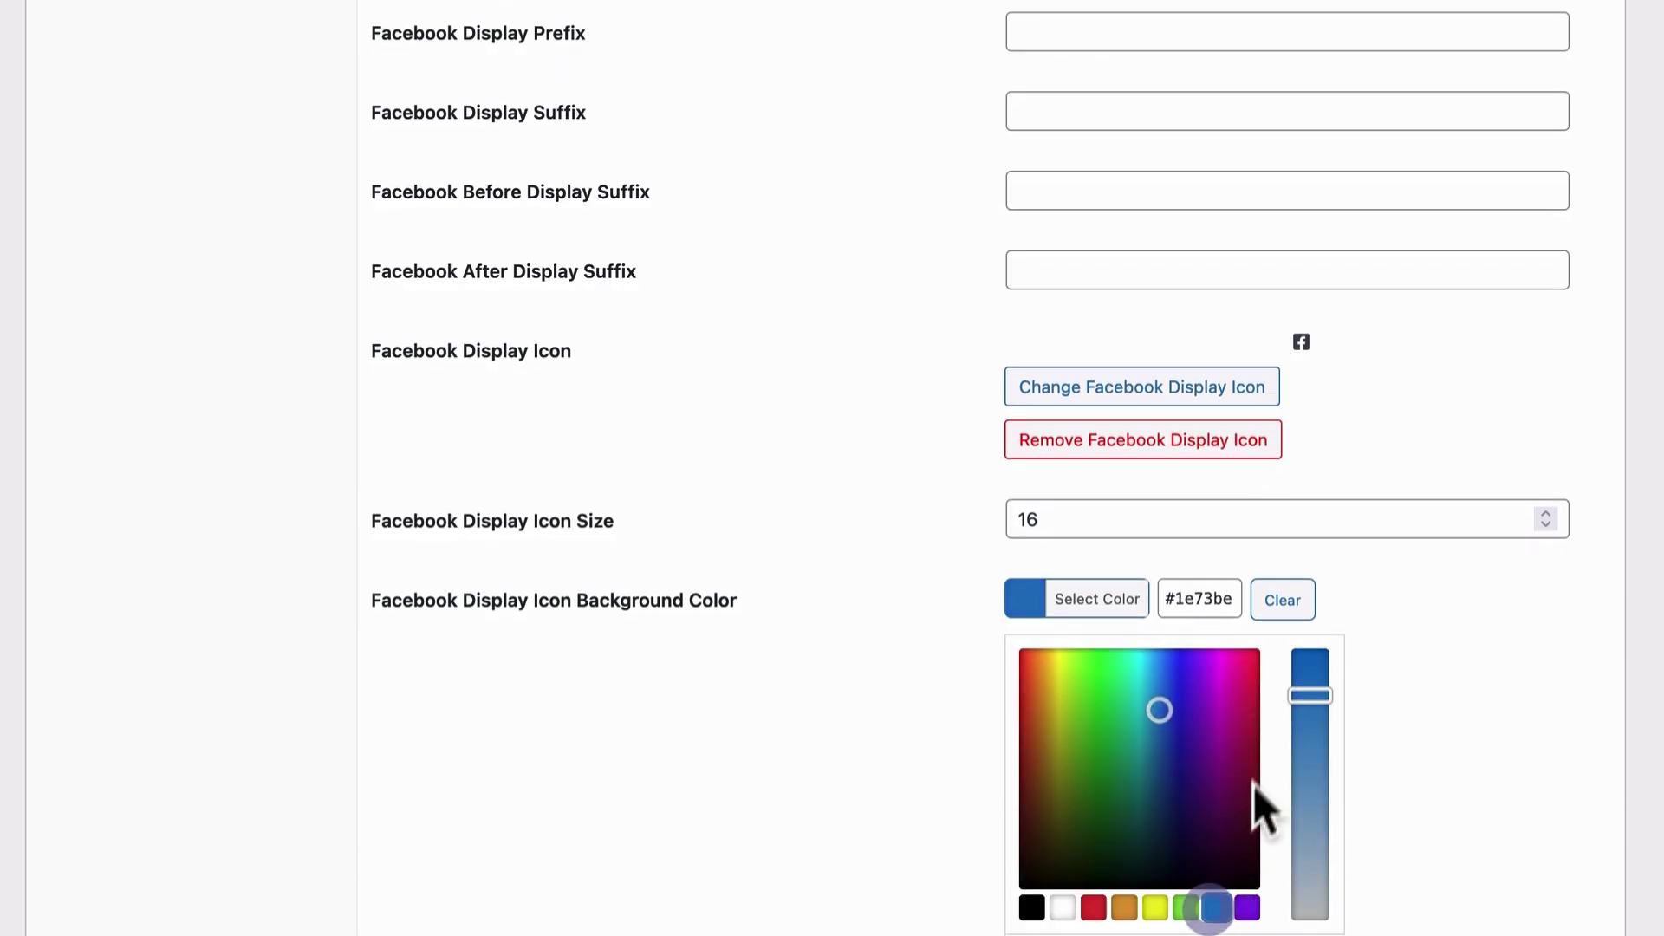
pyautogui.moveTo(1299, 709)
pyautogui.mouseDown()
pyautogui.moveTo(1302, 679)
pyautogui.moveTo(1308, 694)
pyautogui.mouseUp()
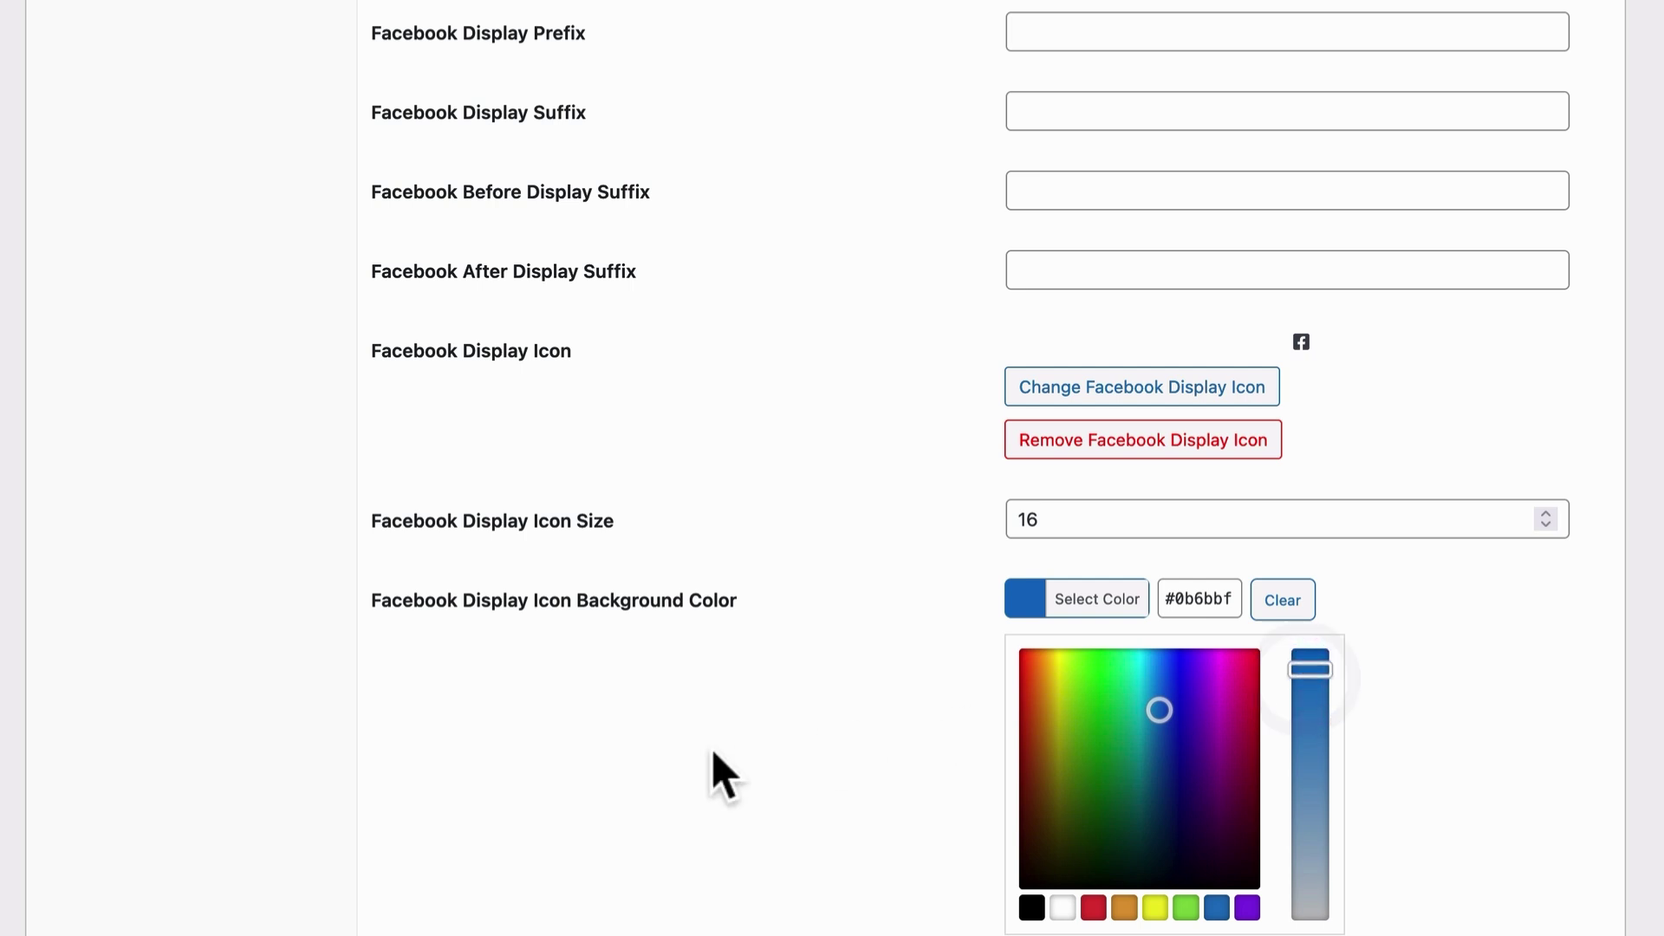
pyautogui.click(720, 771)
pyautogui.scroll(10, 724, 774)
pyautogui.scroll(10, 713, 752)
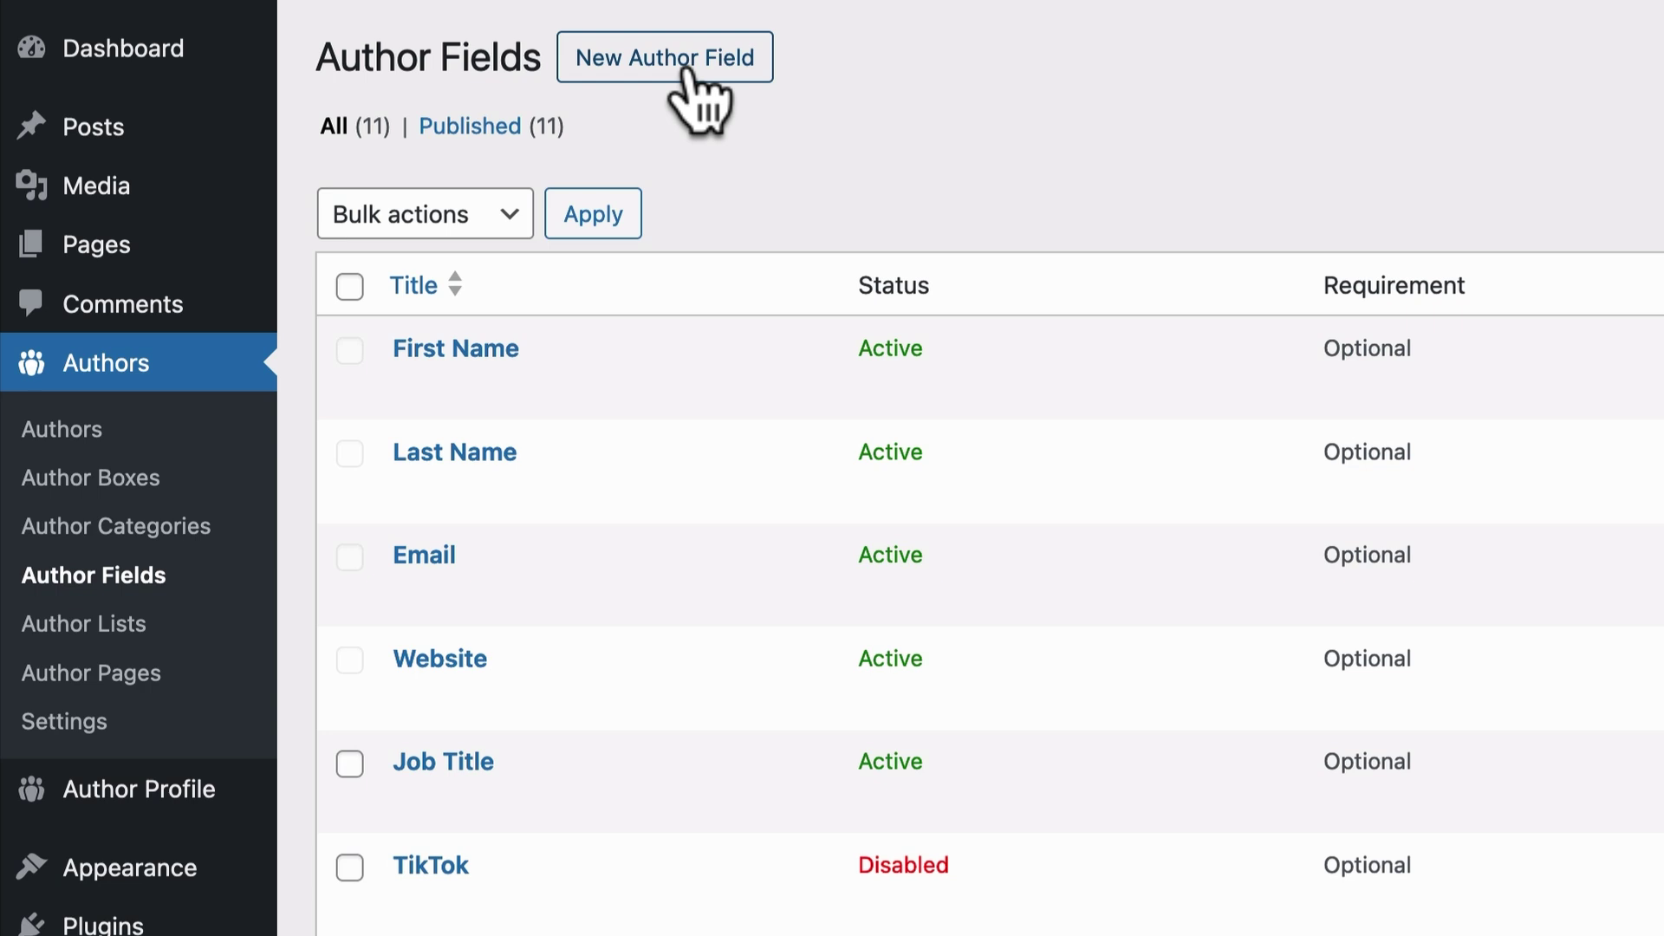
# Create a new author field titled Mastodon, with the Link field type, and mark it as a social profile.
pyautogui.click(561, 102)
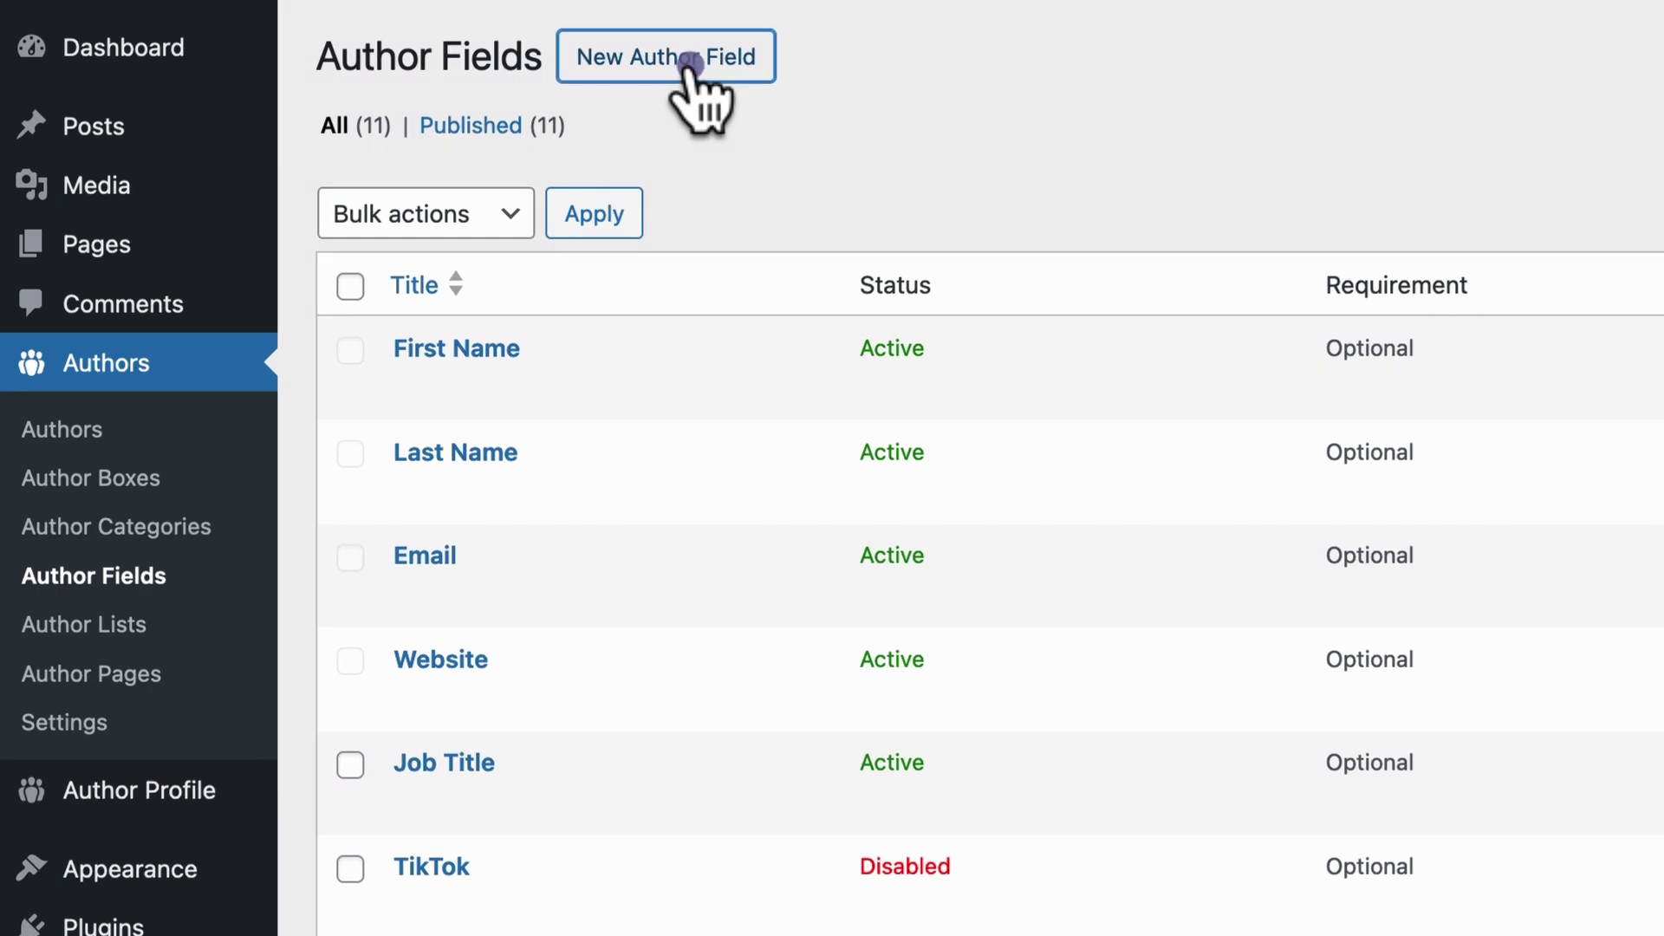
pyautogui.write('Mastodon')
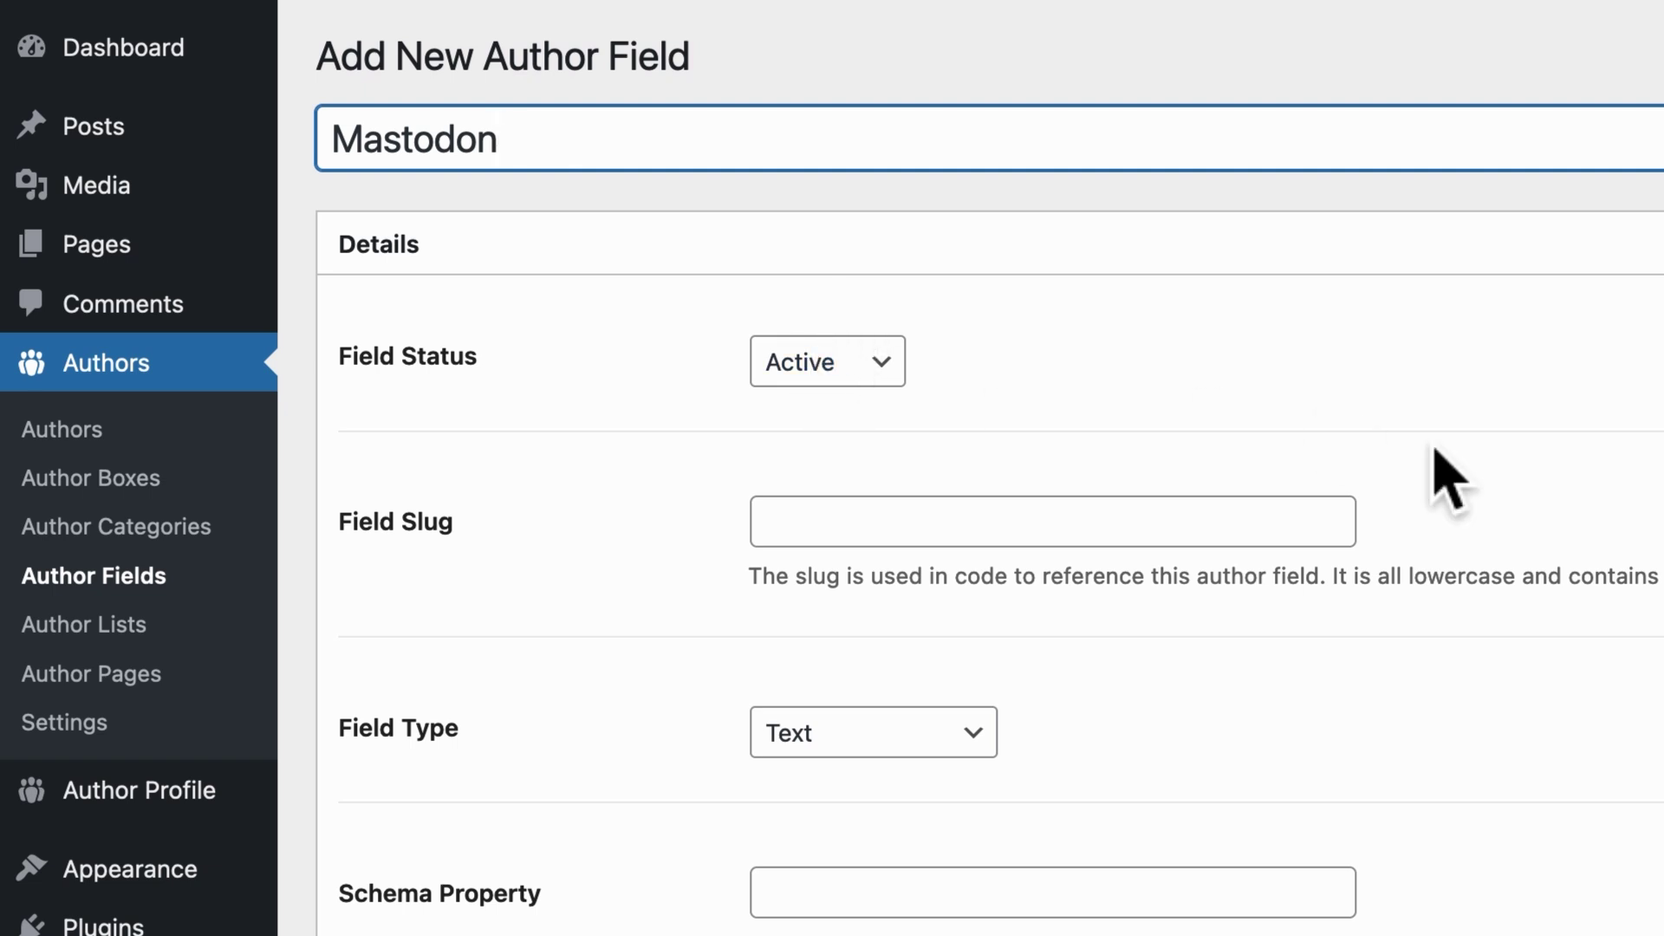
pyautogui.click(807, 733)
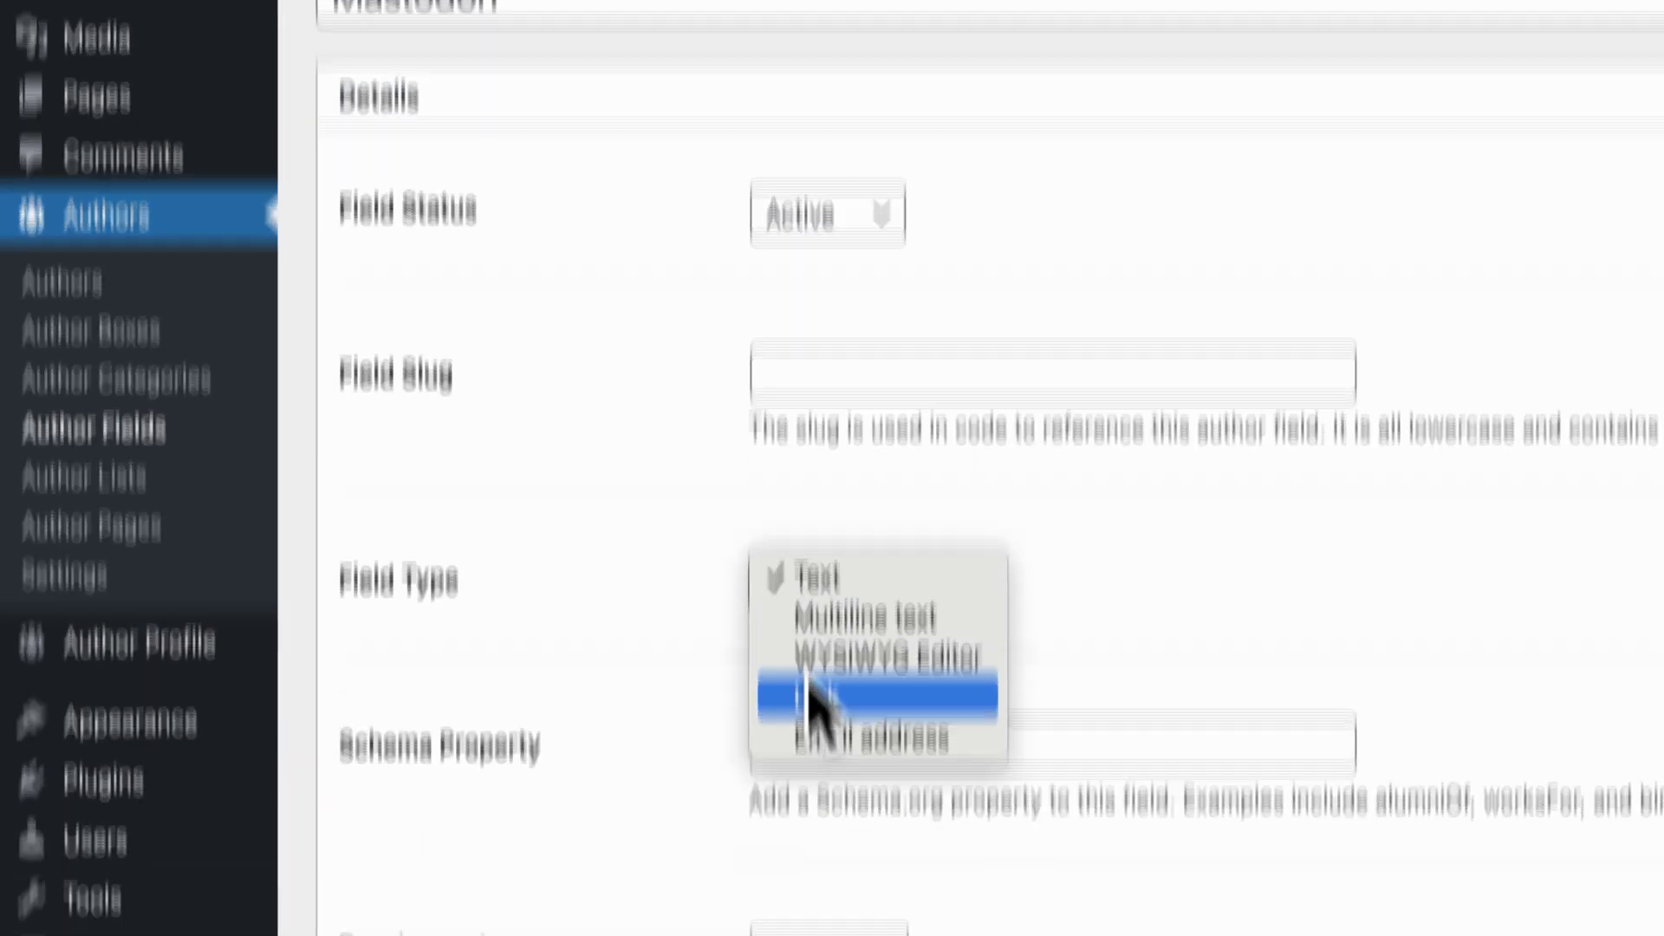
pyautogui.click(810, 845)
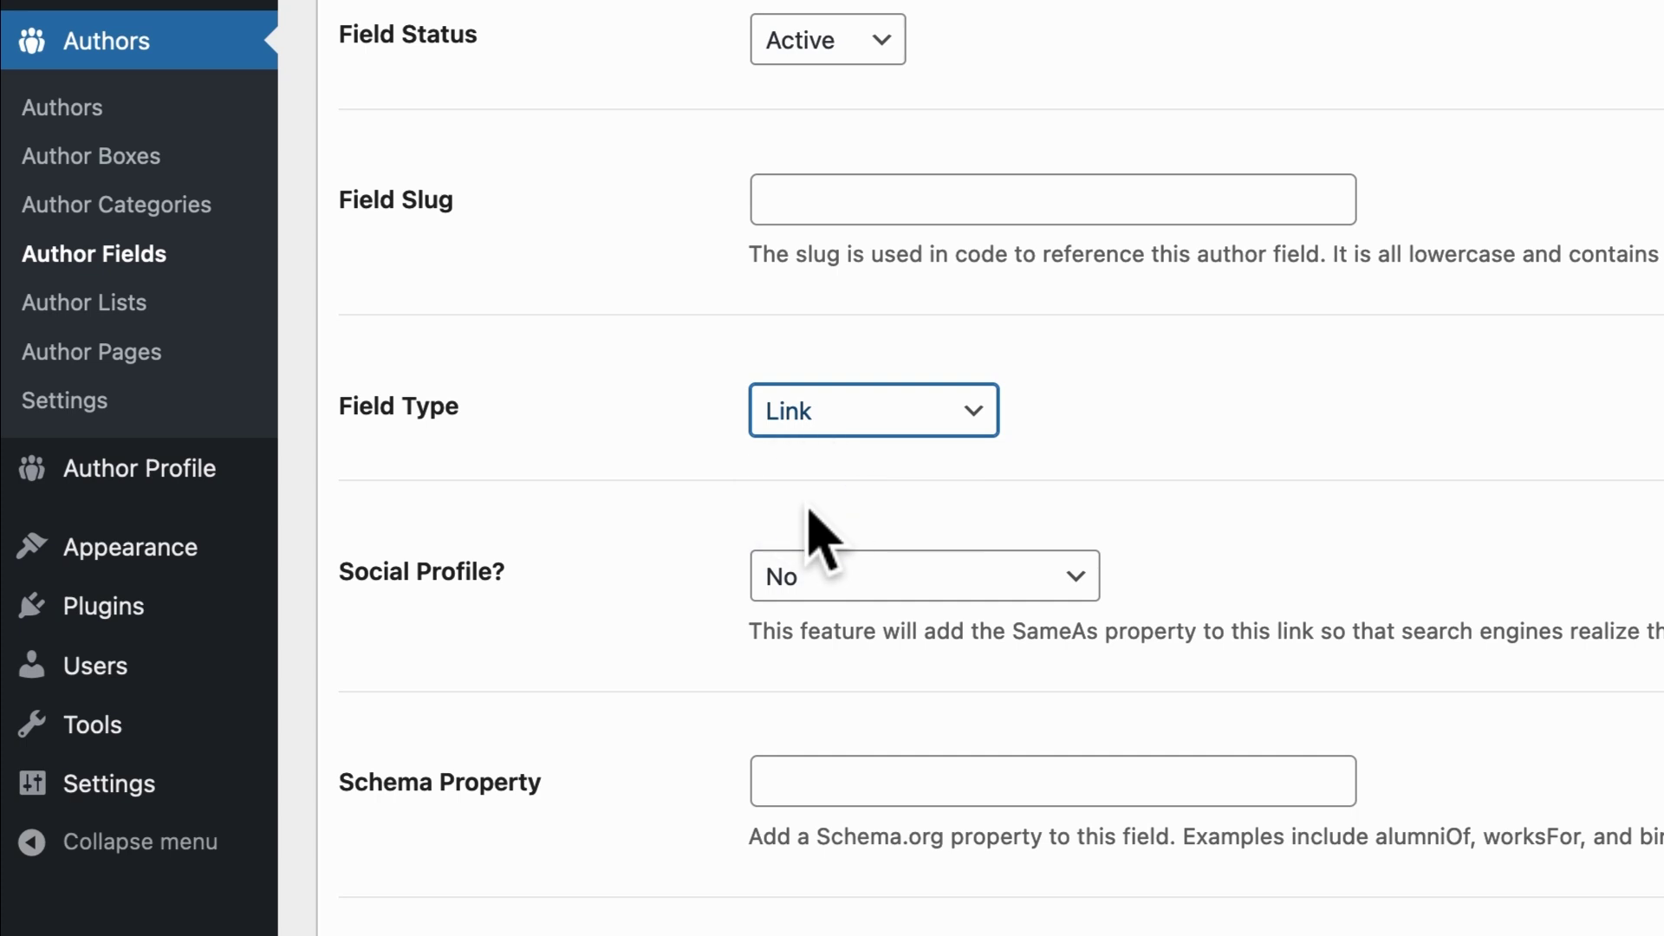
pyautogui.click(782, 574)
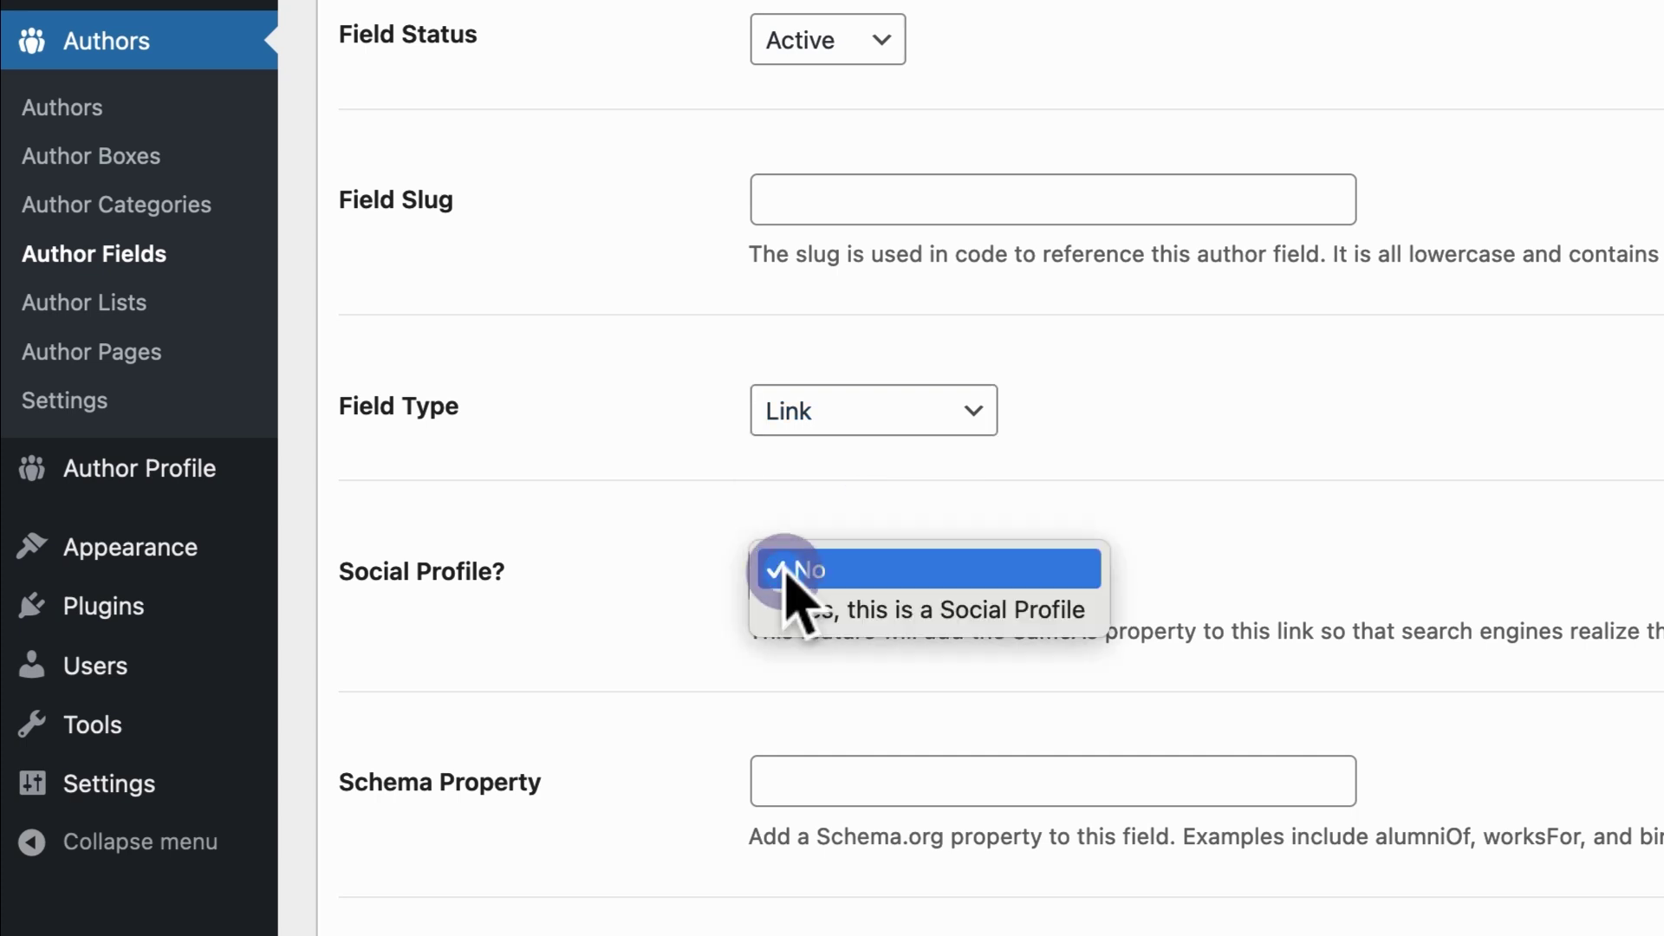
pyautogui.click(799, 611)
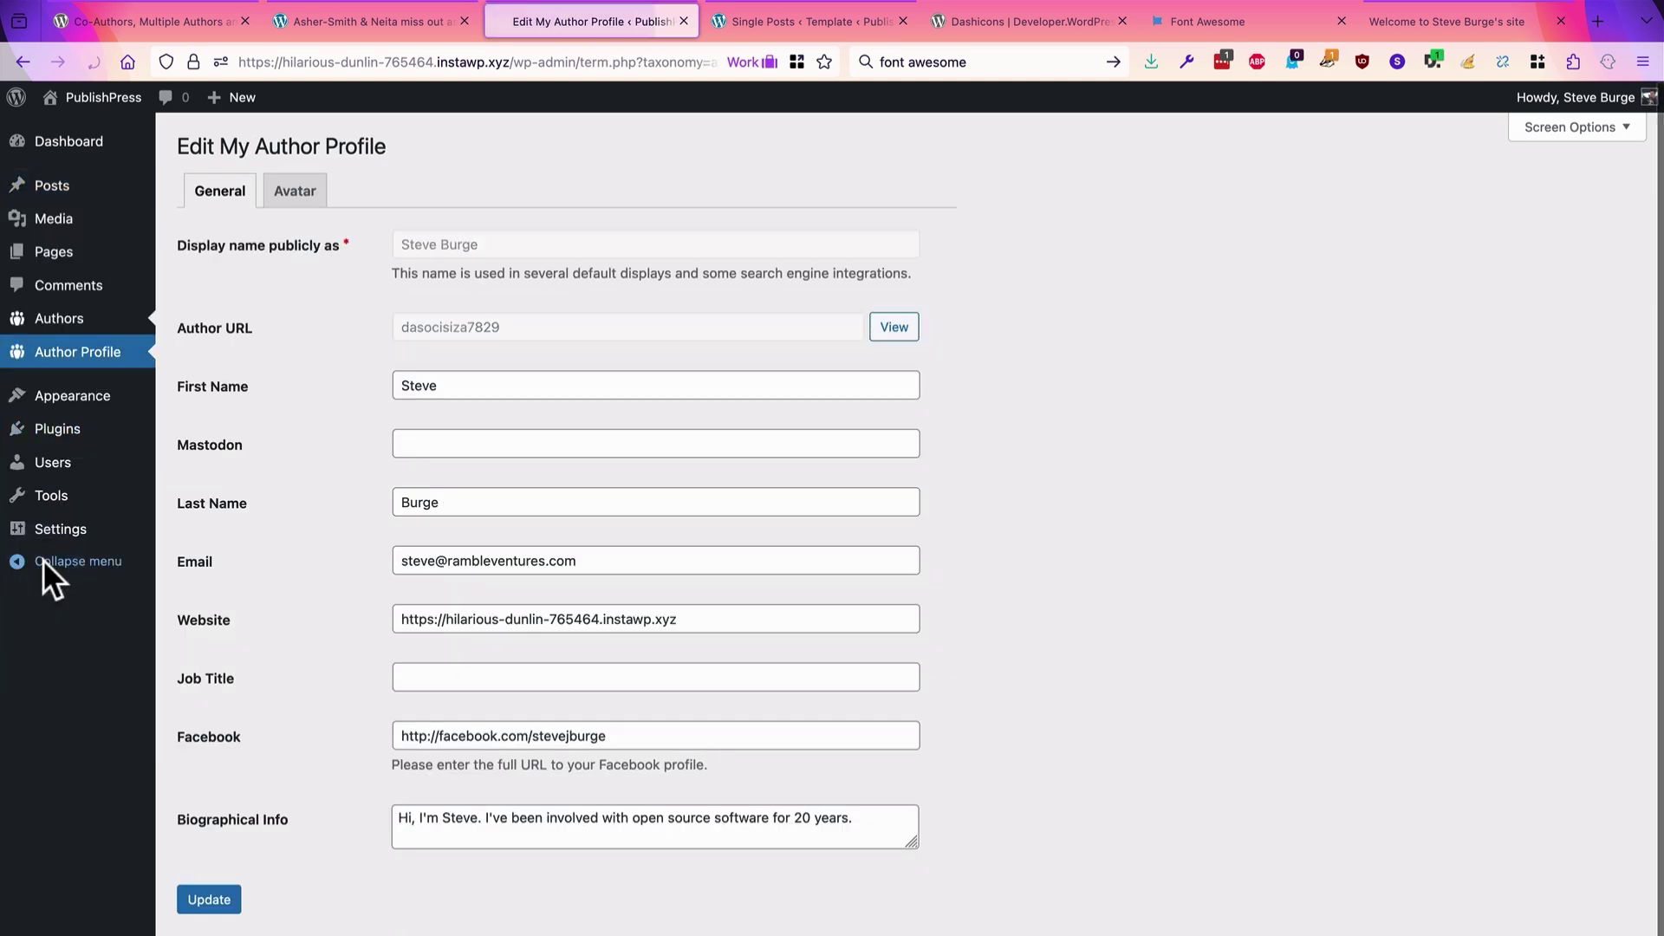
# Go from the author profile to the author fields list and move the Mastodon field below Facebook.
pyautogui.click(450, 440)
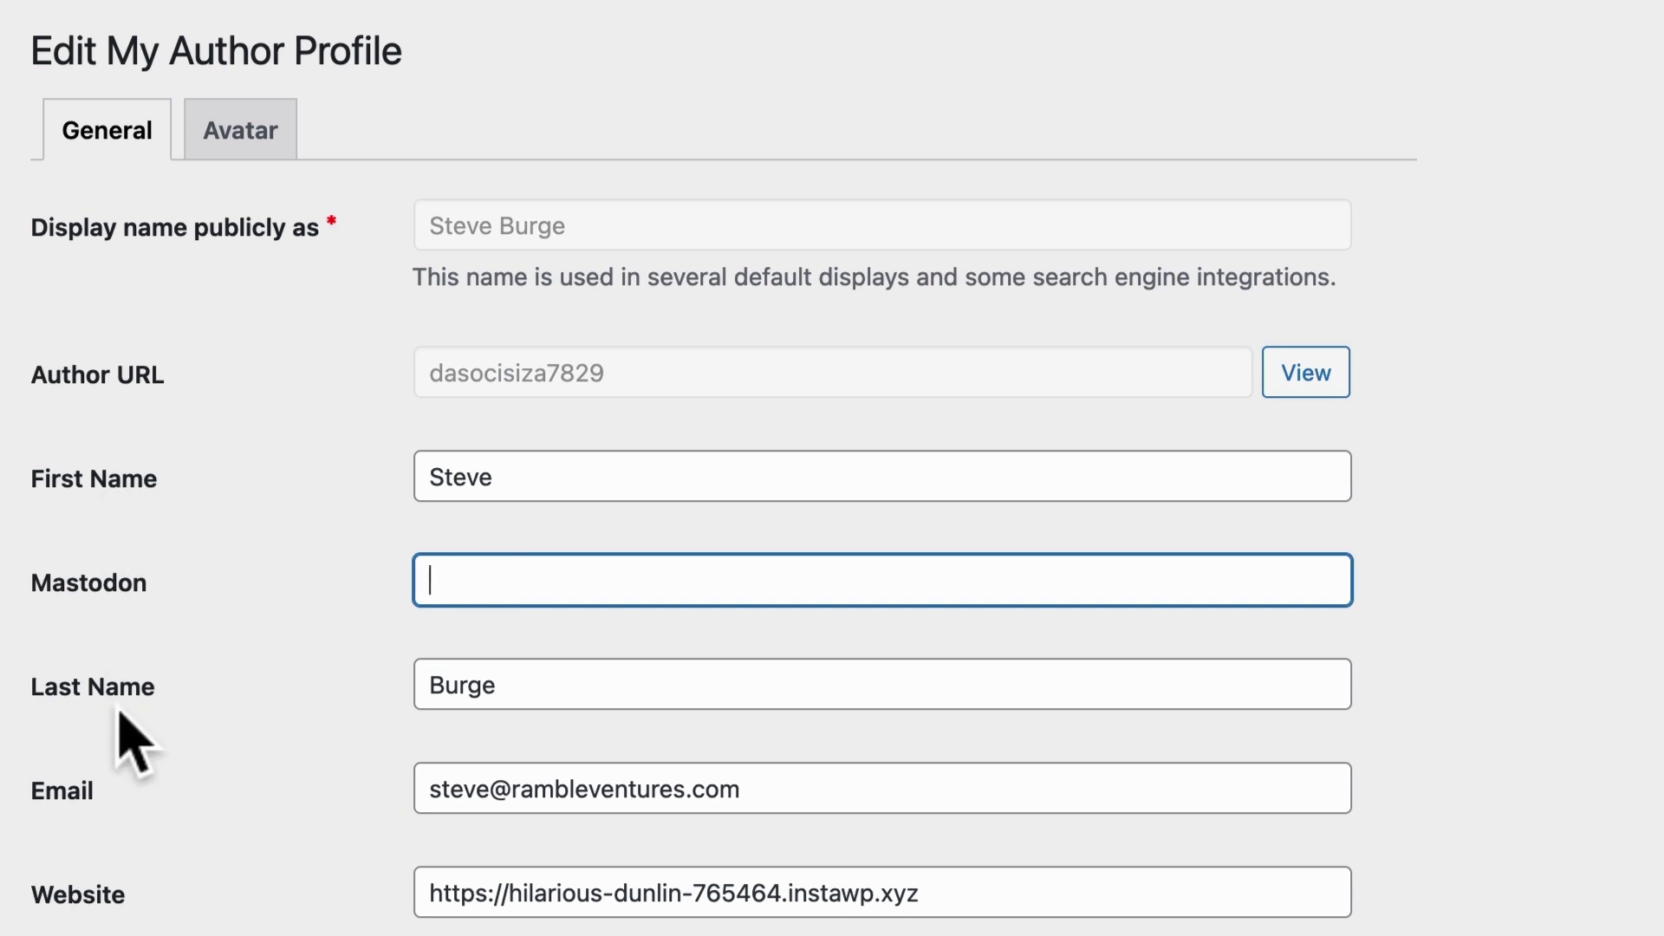
pyautogui.moveTo(106, 364)
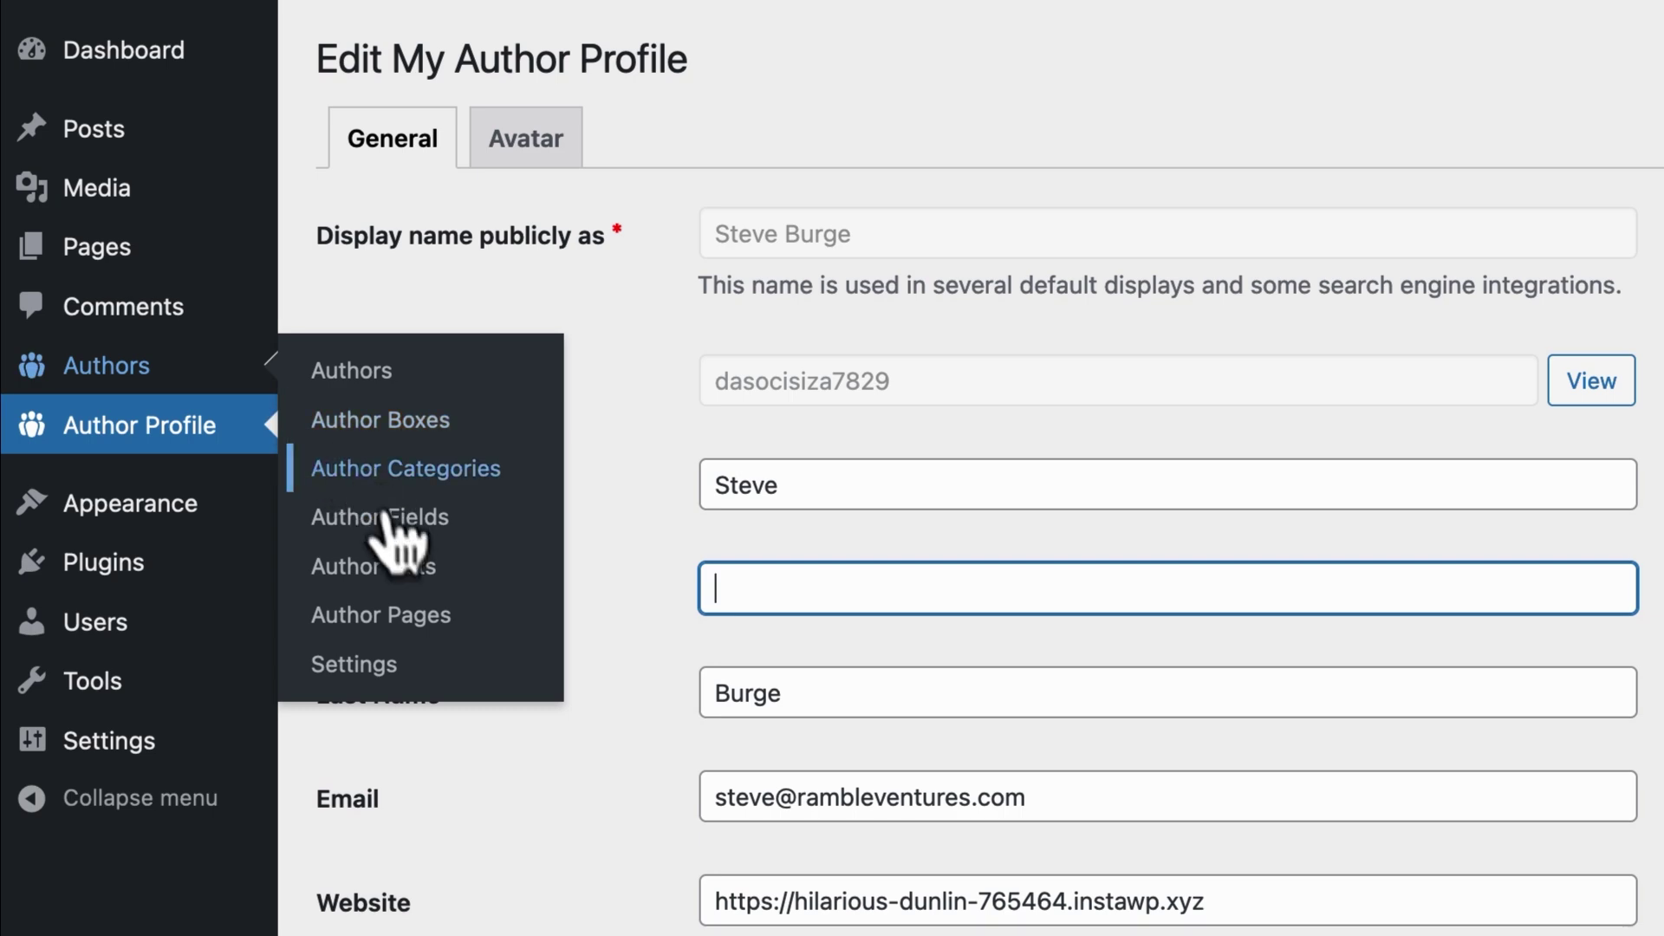
pyautogui.click(381, 517)
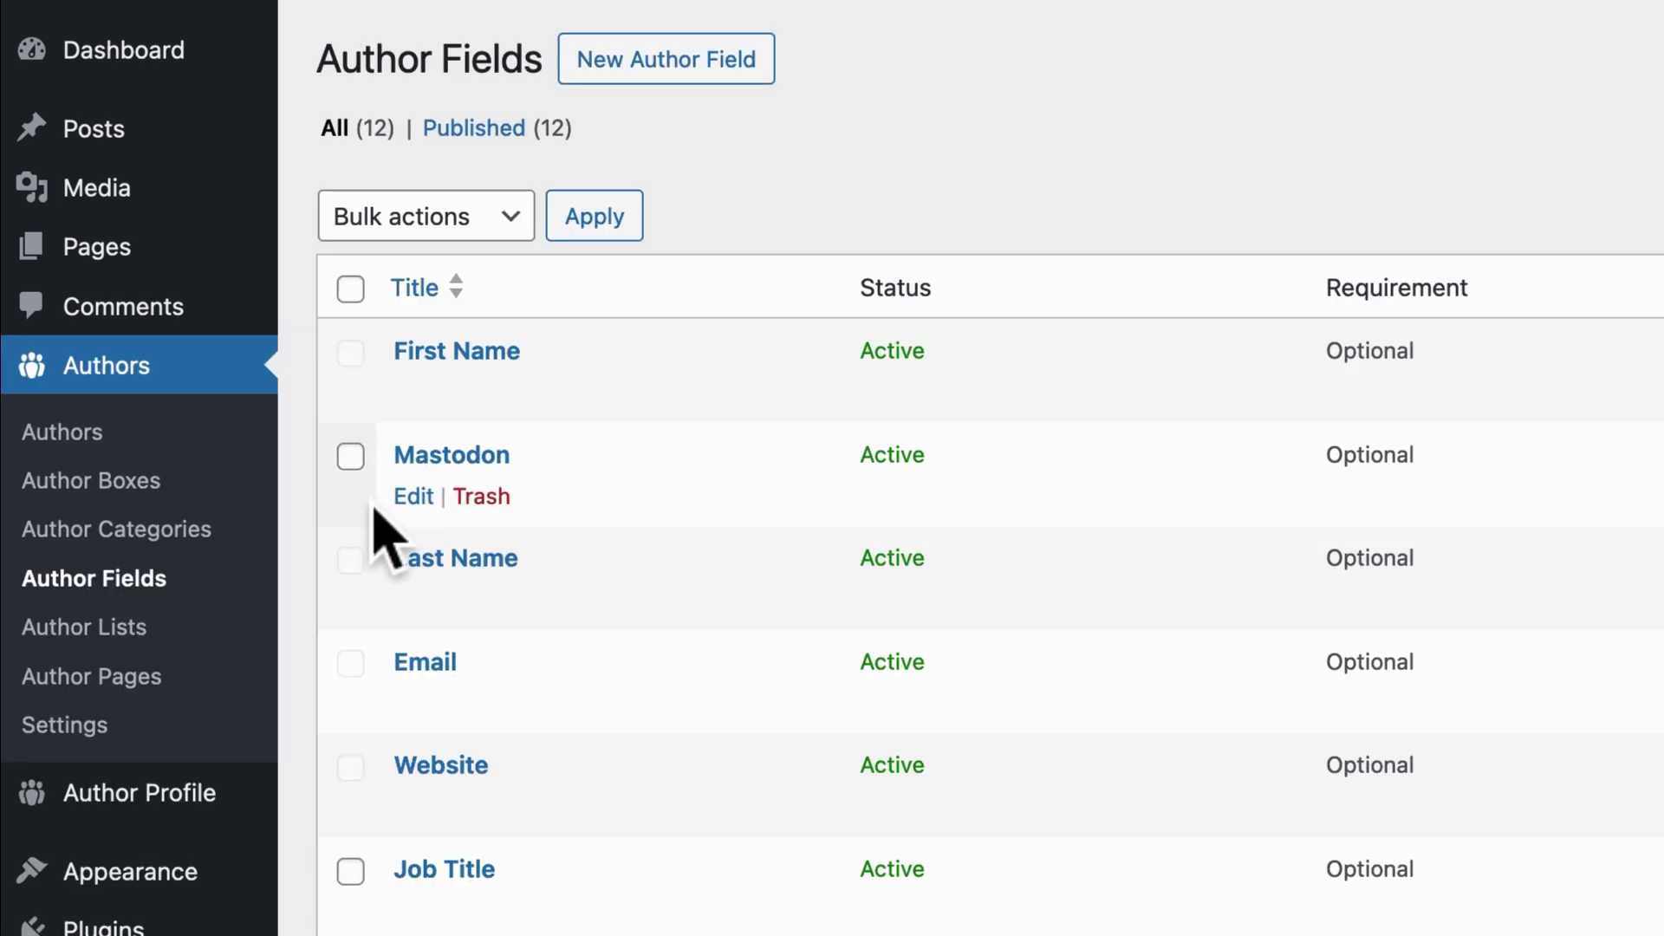
pyautogui.moveTo(373, 511); pyautogui.dragTo(360, 824)
pyautogui.scroll(1, 351, 823)
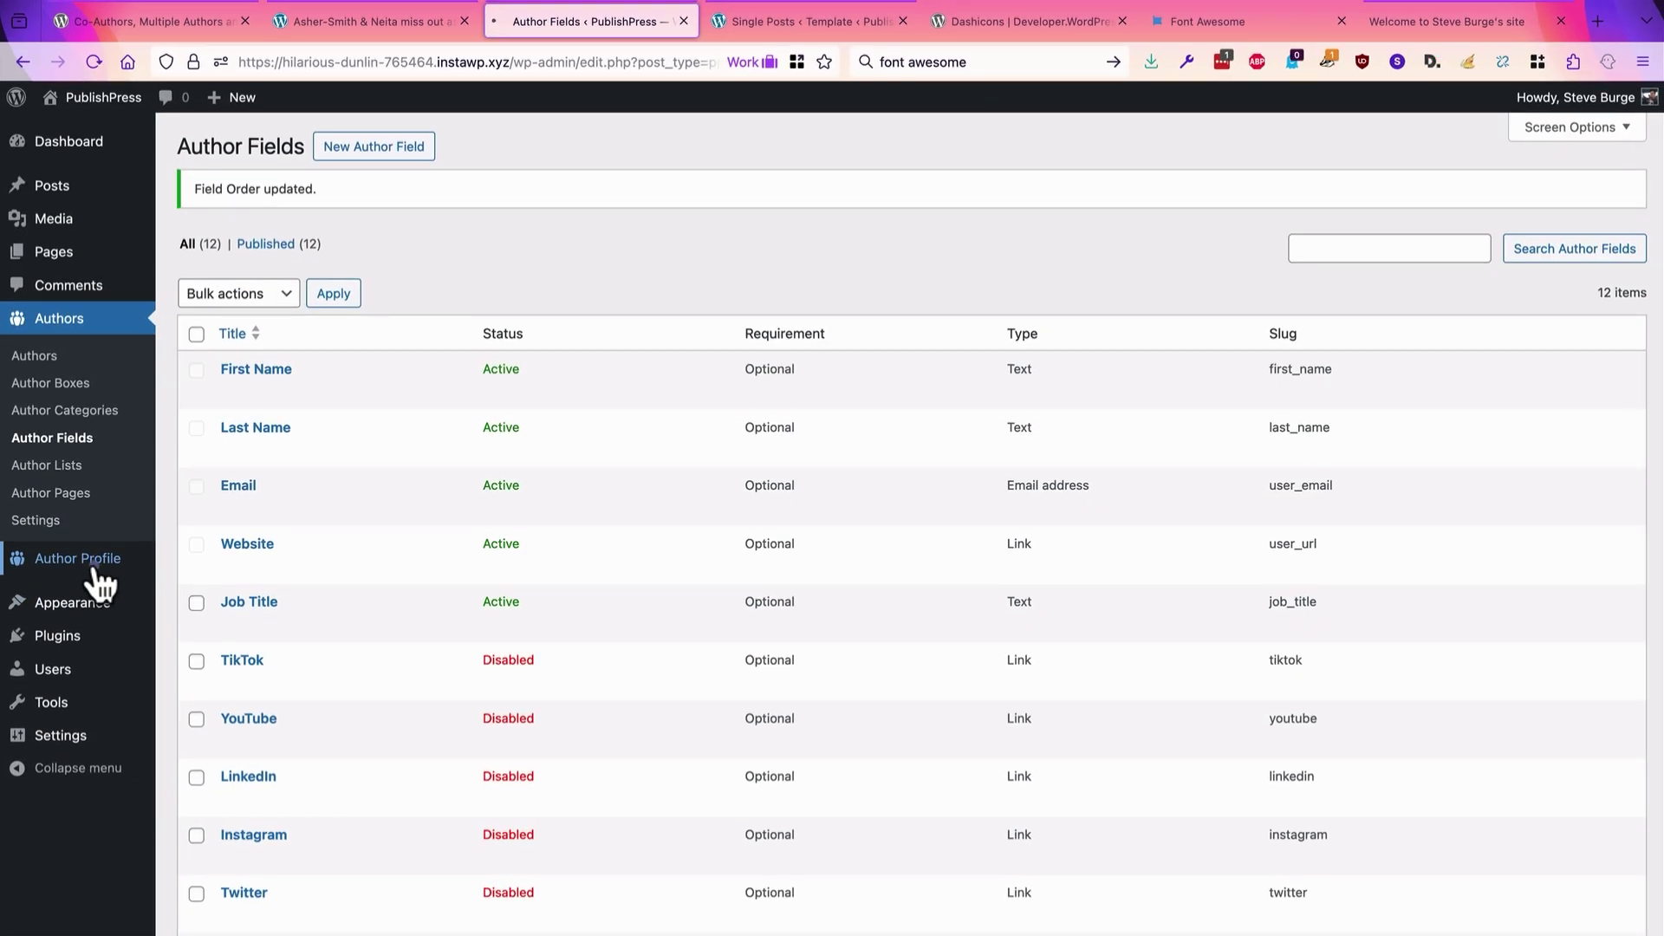
# Enter the author's Mastodon profile URL in their author profile and update the profile.
pyautogui.click(95, 565)
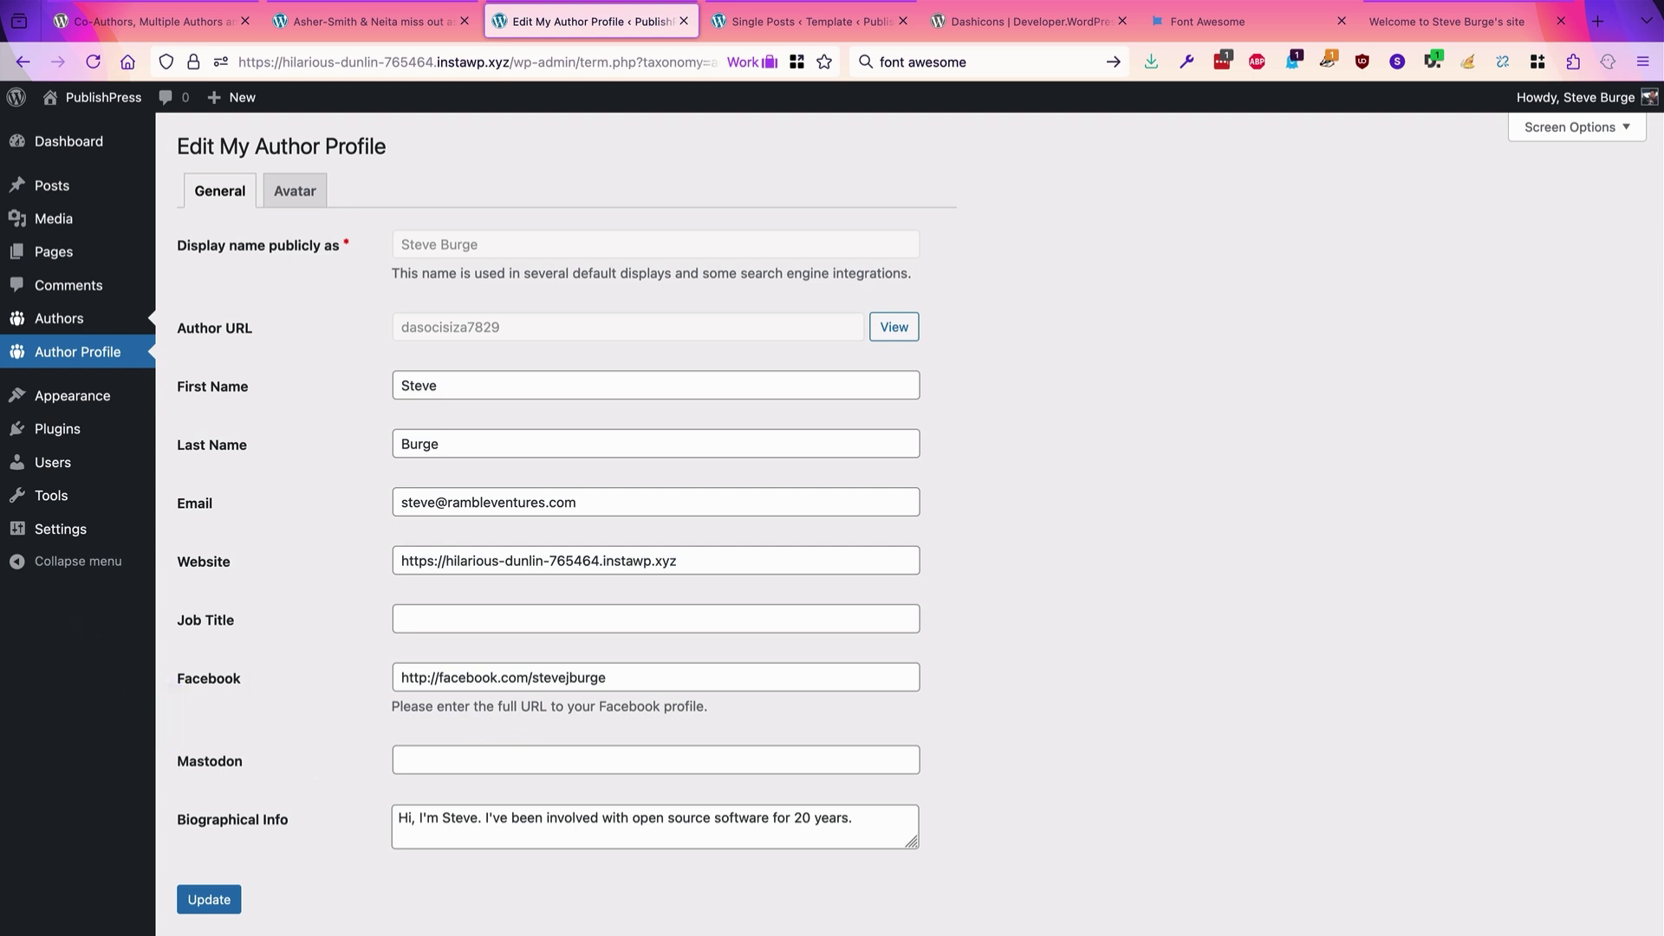
pyautogui.click(422, 760)
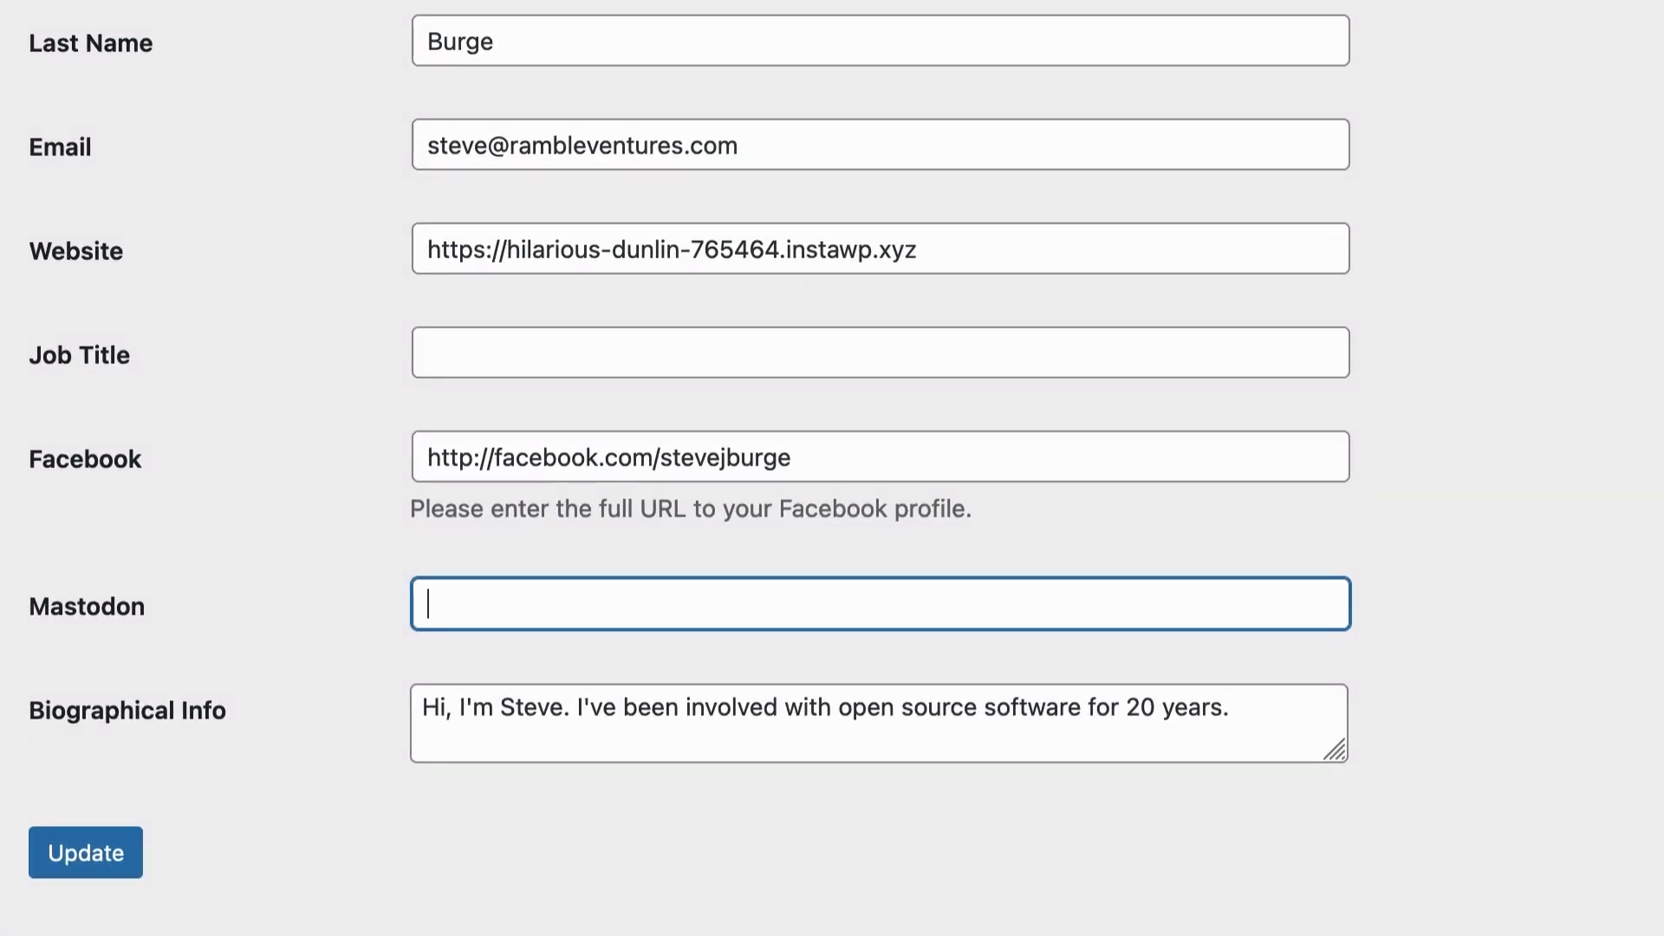
pyautogui.write('https://mastodon.social/@steveburge')
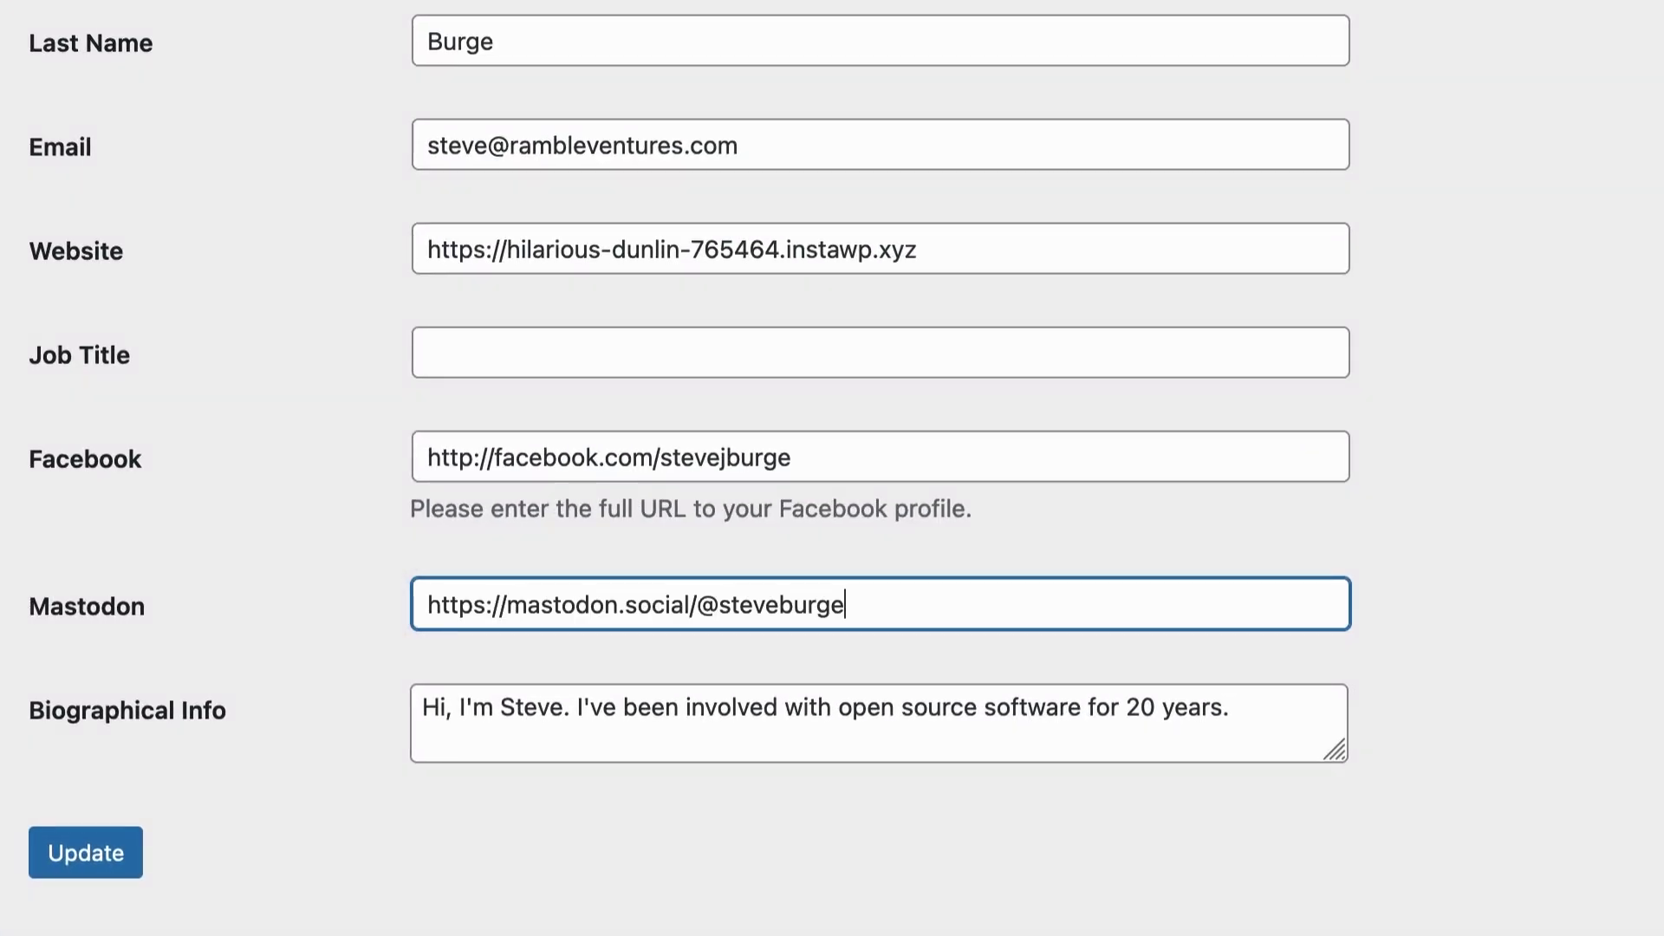
pyautogui.click(85, 853)
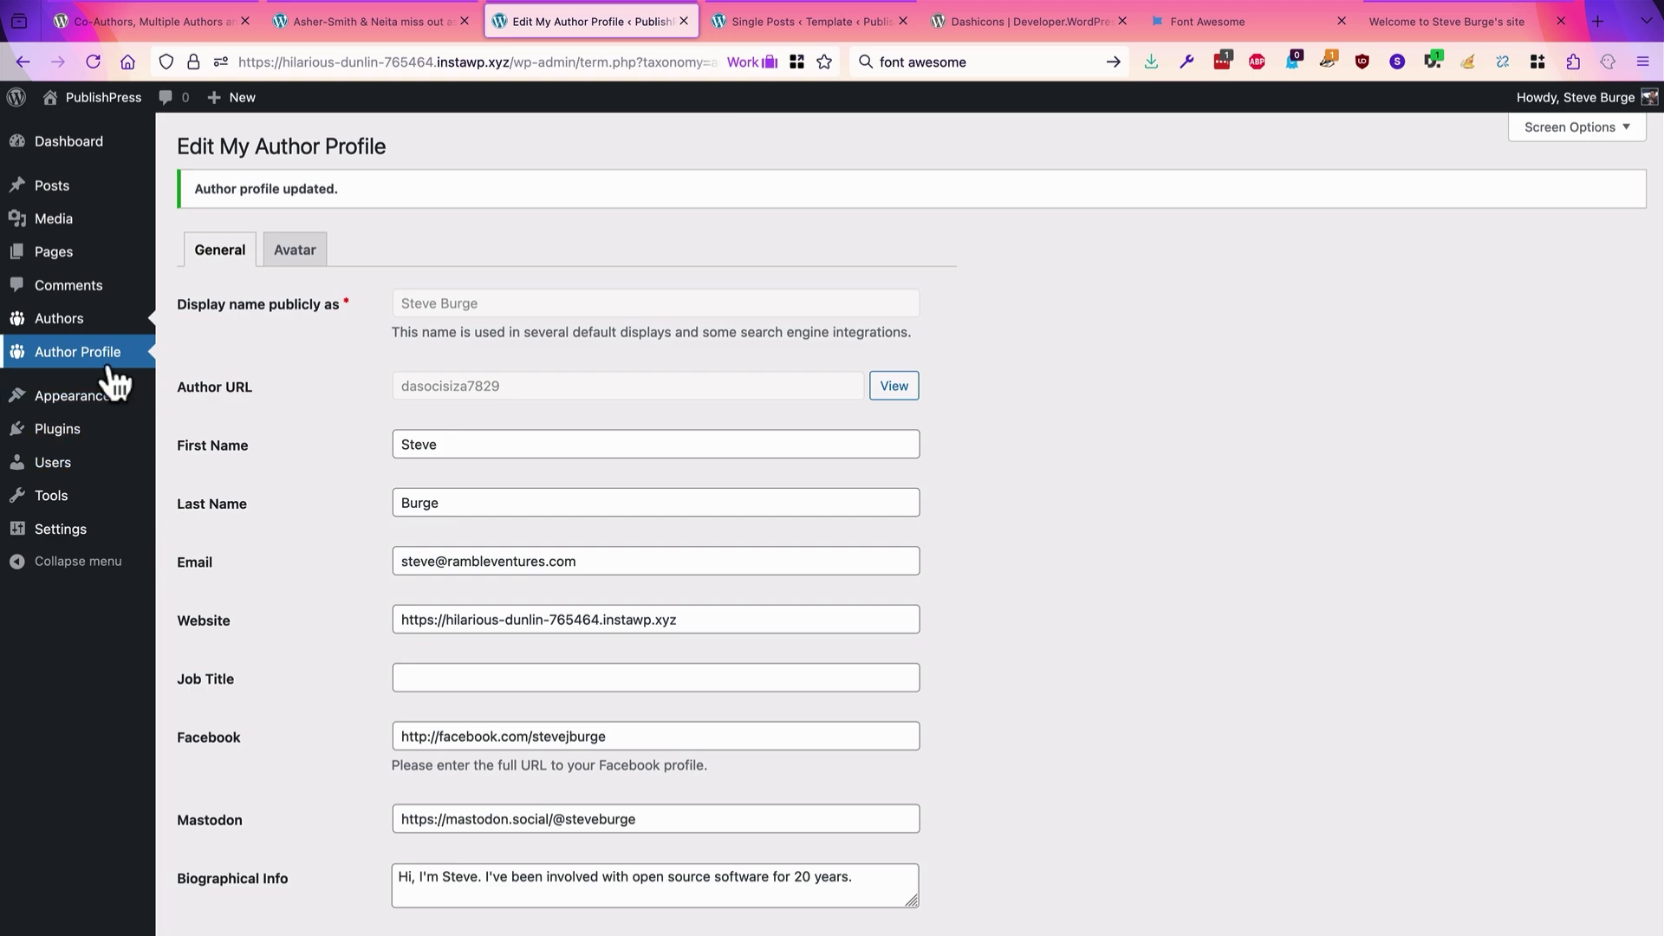
# Open the Boxed author box for editing and expand the Mastodon settings among its author fields.
pyautogui.moveTo(74, 325)
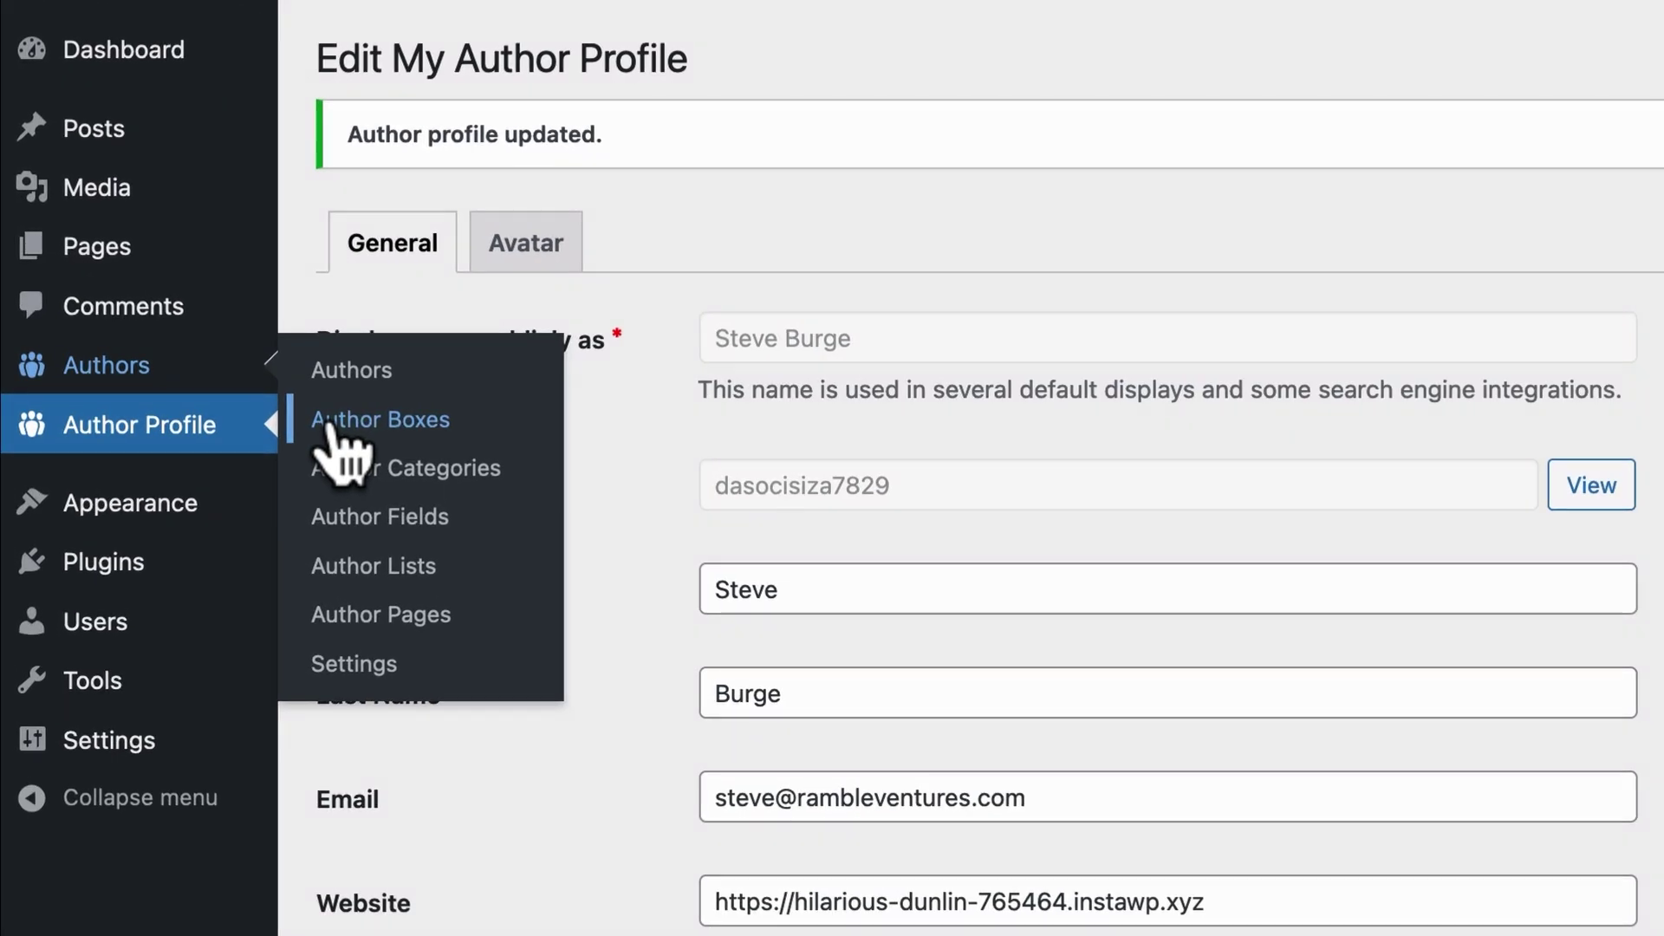
pyautogui.click(334, 434)
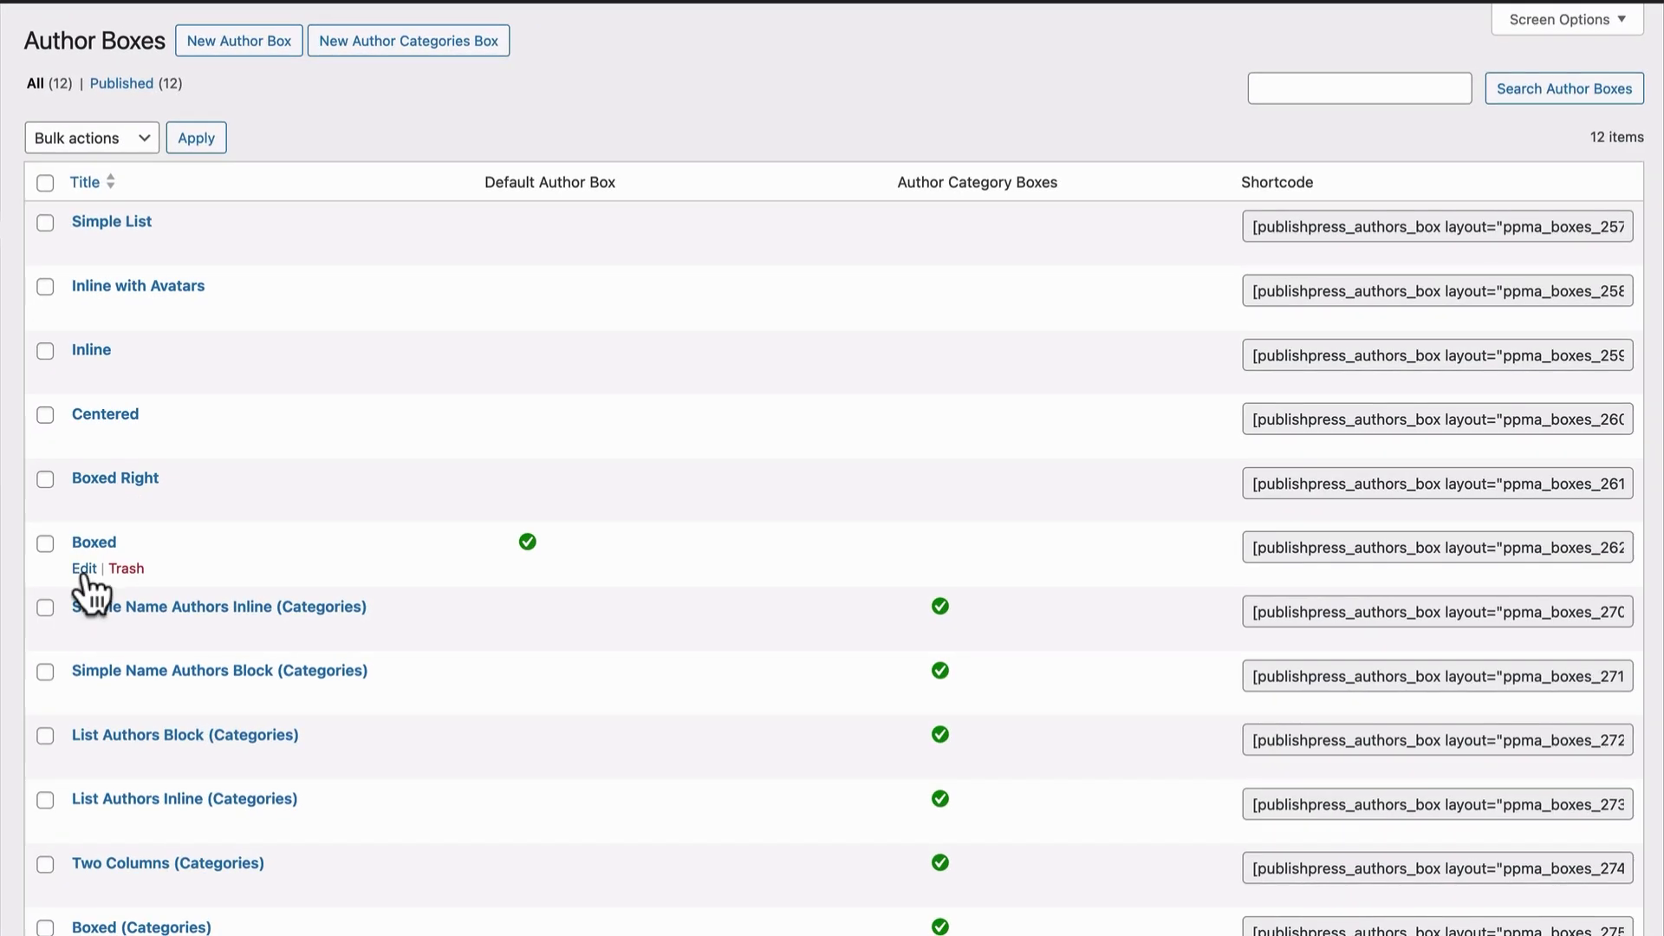
pyautogui.click(85, 569)
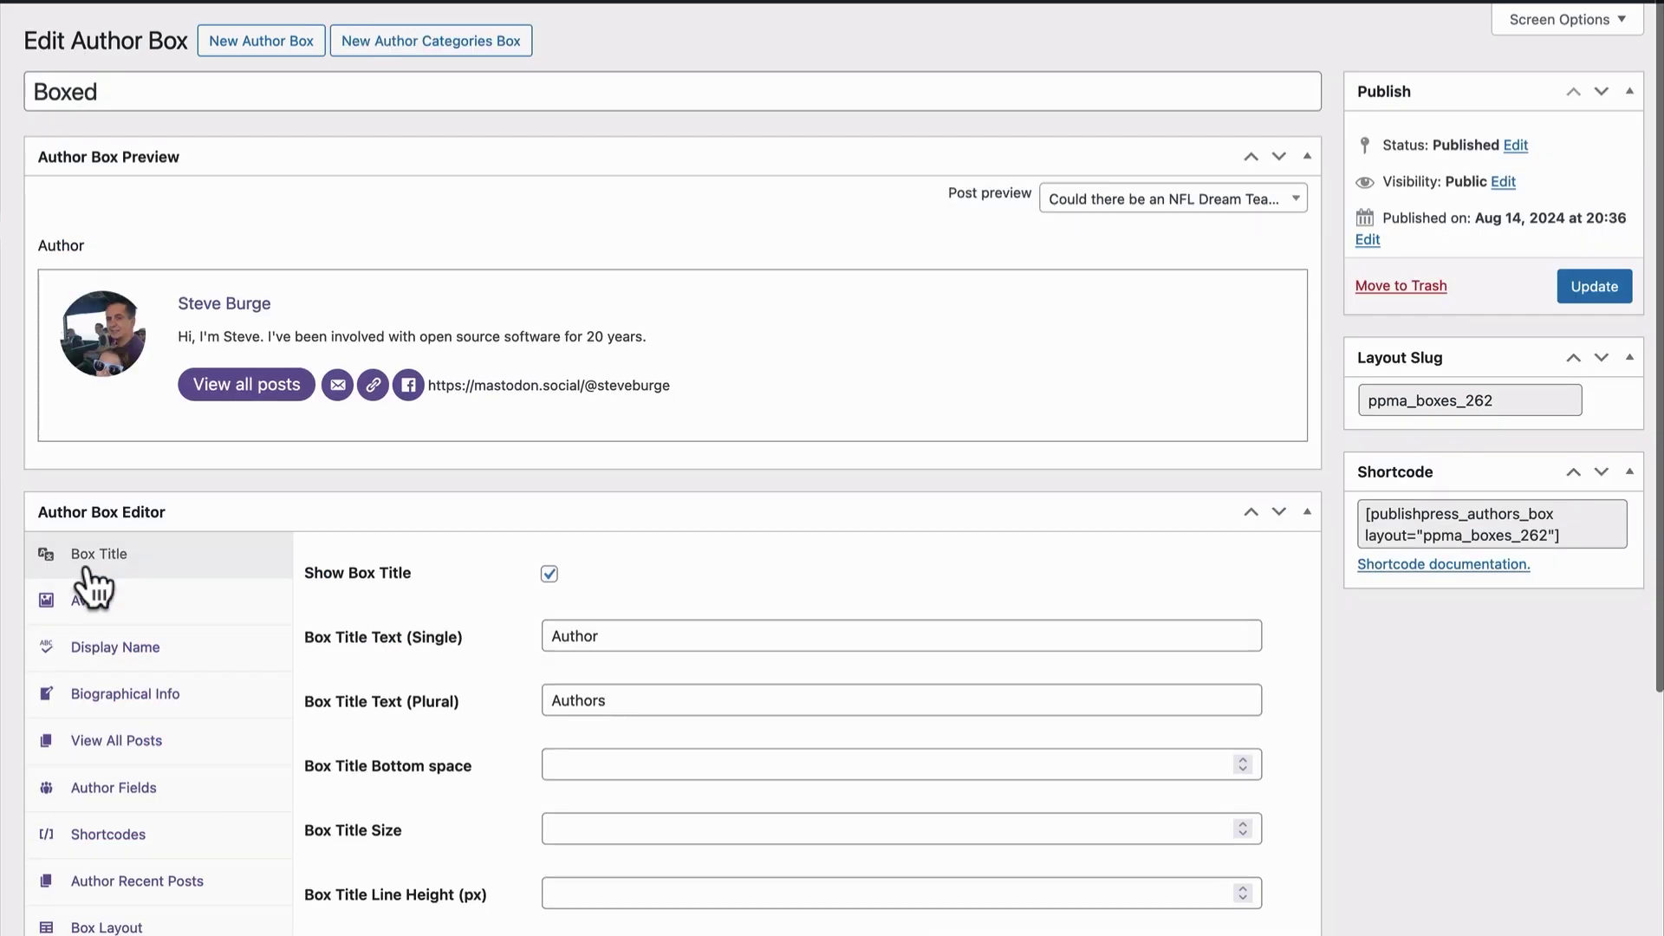
pyautogui.scroll(-2, 356, 542)
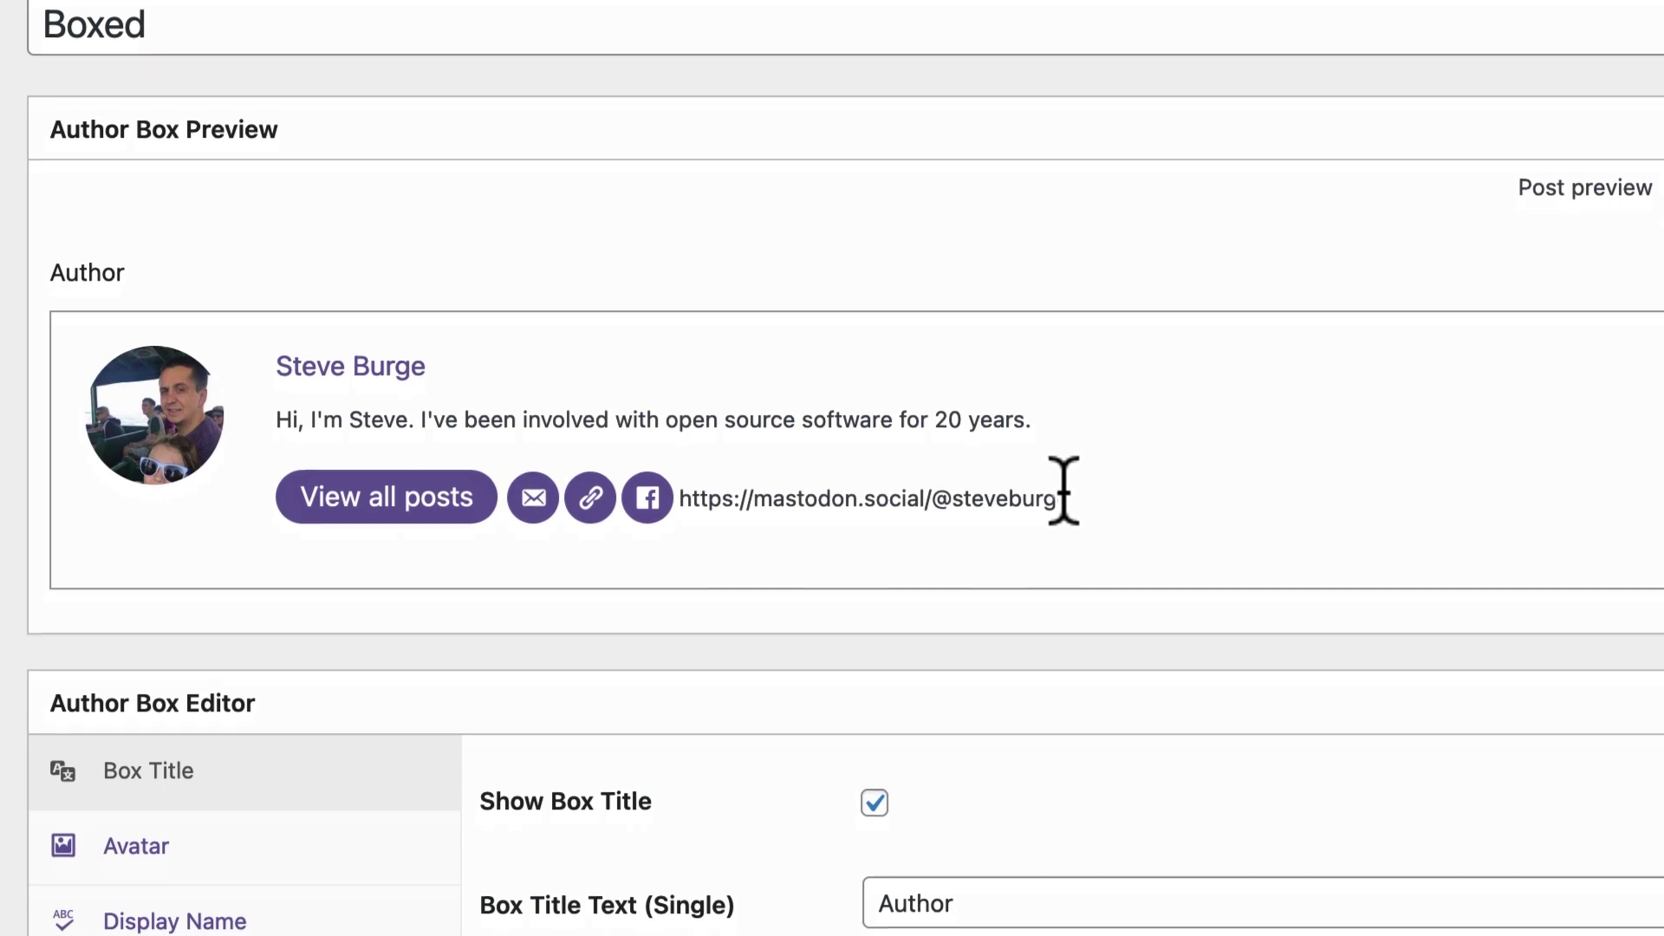
pyautogui.scroll(-6, 613, 401)
pyautogui.scroll(-1, 601, 356)
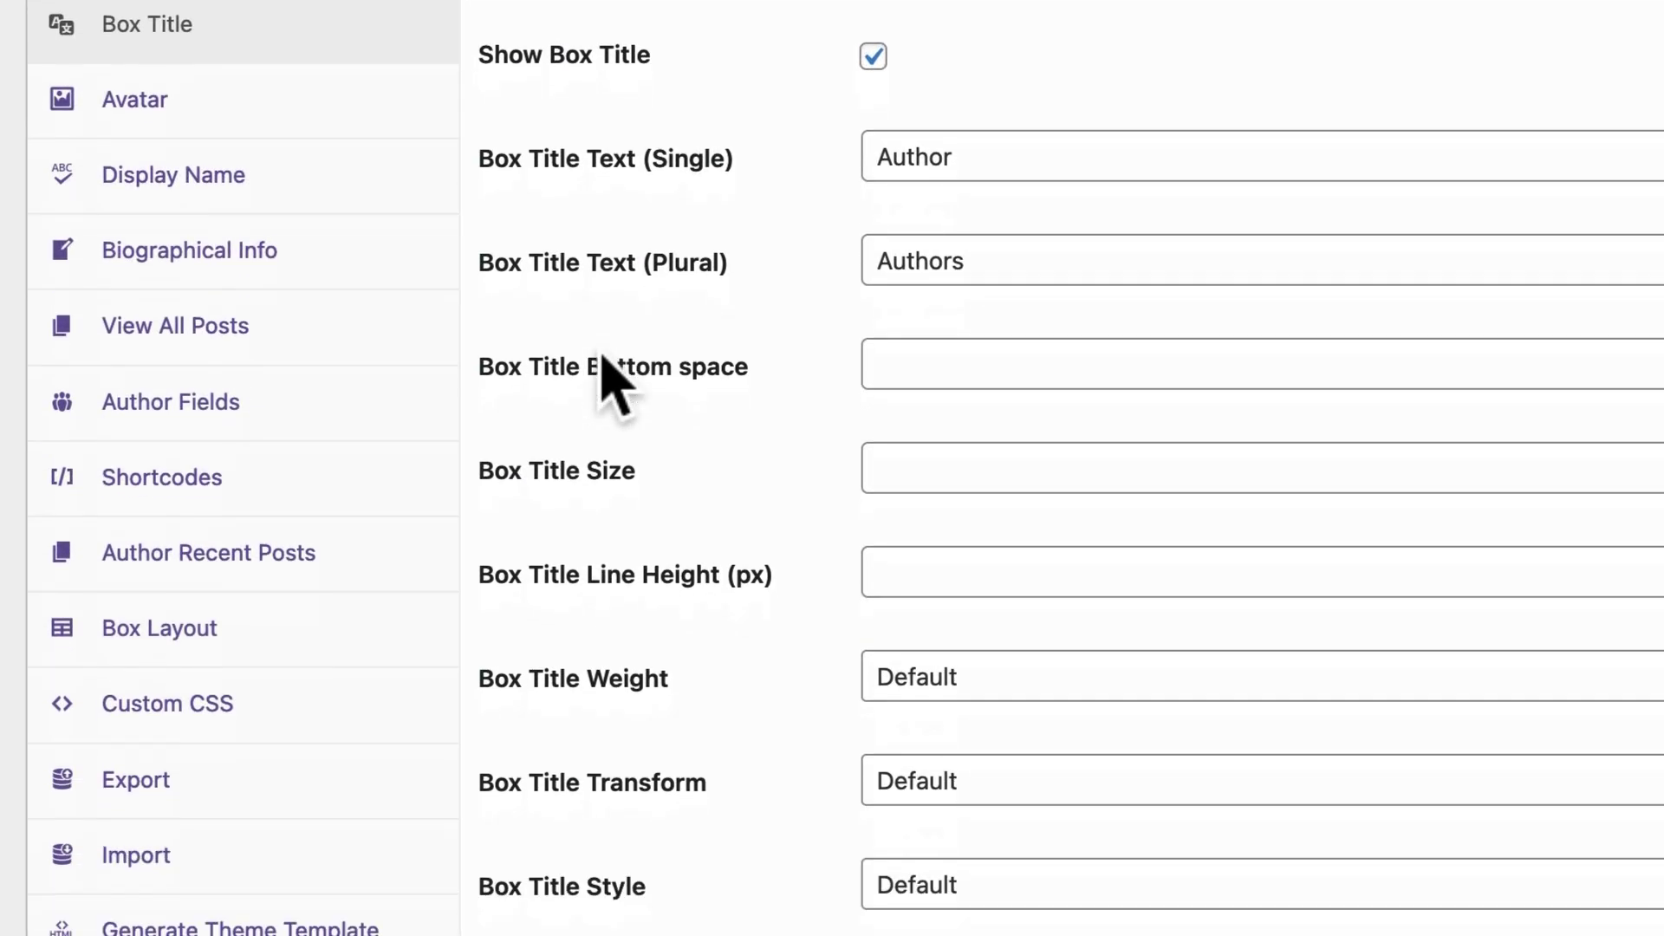
pyautogui.click(195, 401)
pyautogui.scroll(-1, 742, 398)
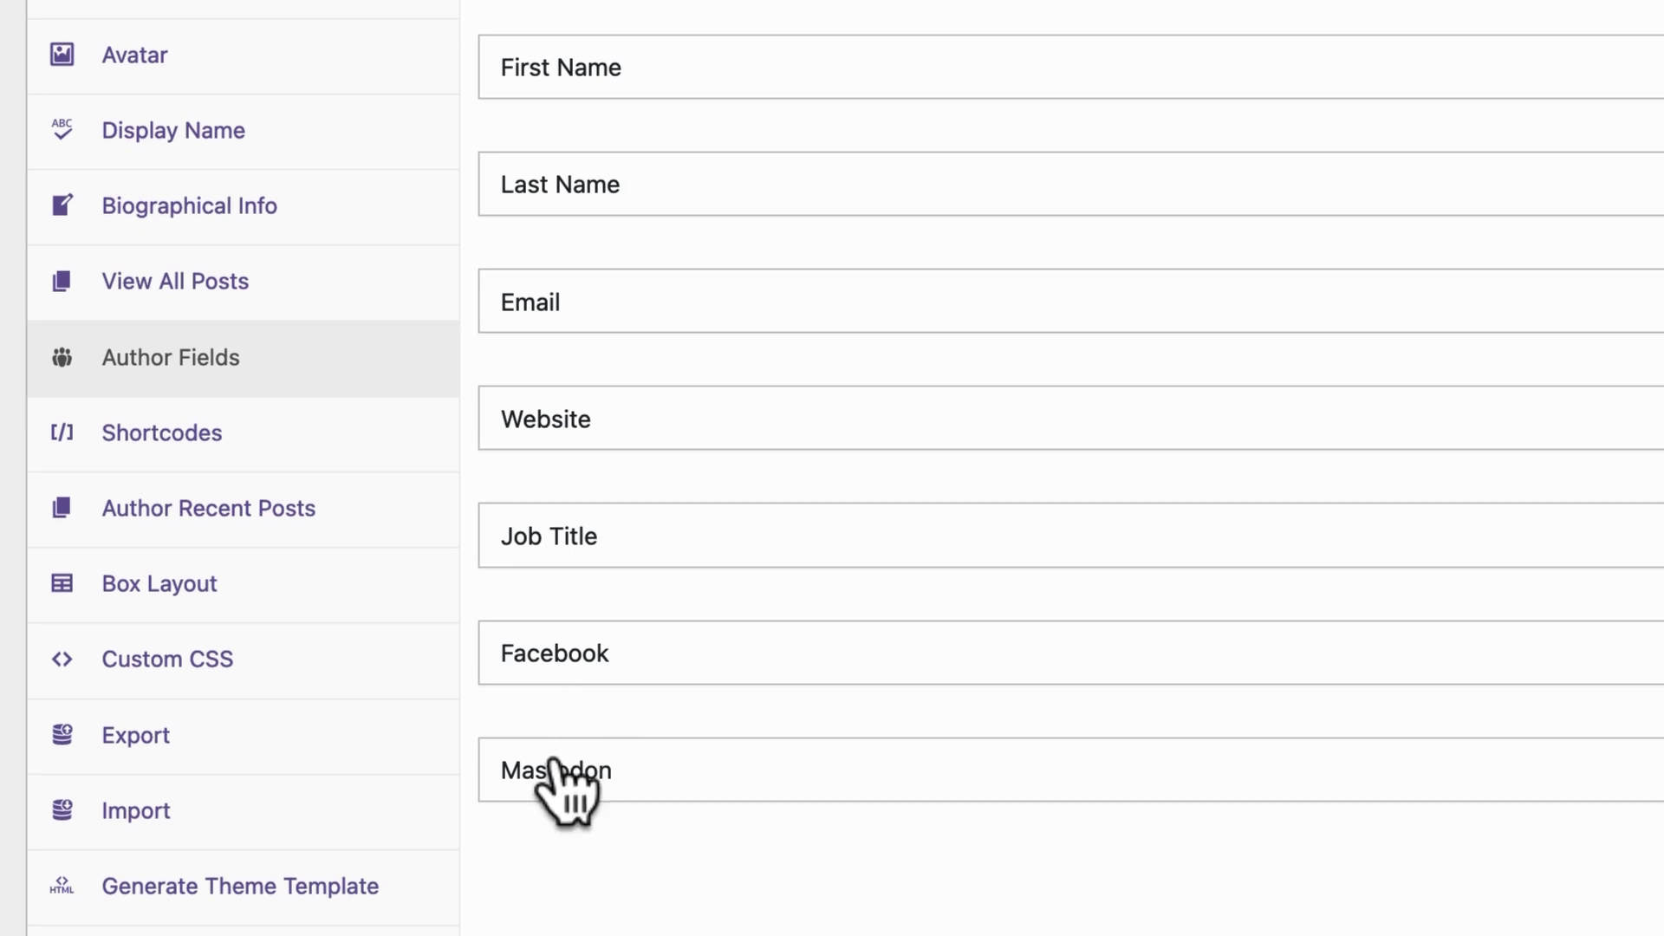
pyautogui.scroll(-5, 563, 753)
pyautogui.scroll(-13, 594, 537)
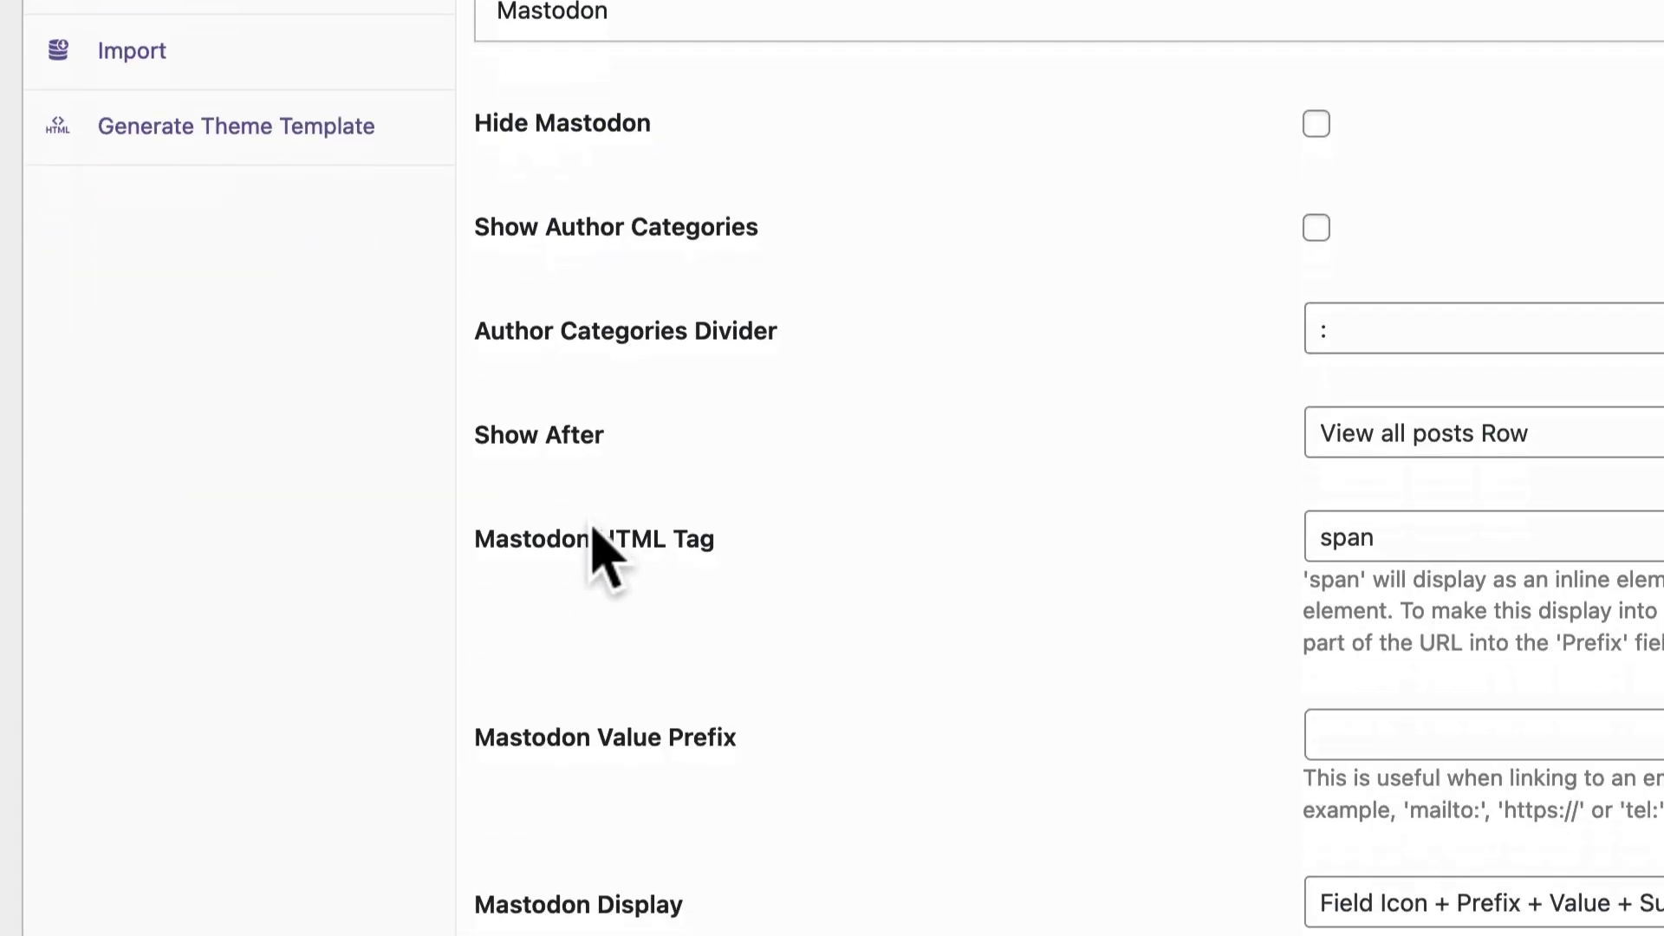
# Search the display icons for "mast" and choose FontAwesome's Mastodon icon as the Mastodon display icon.
pyautogui.scroll(-5, 918, 374)
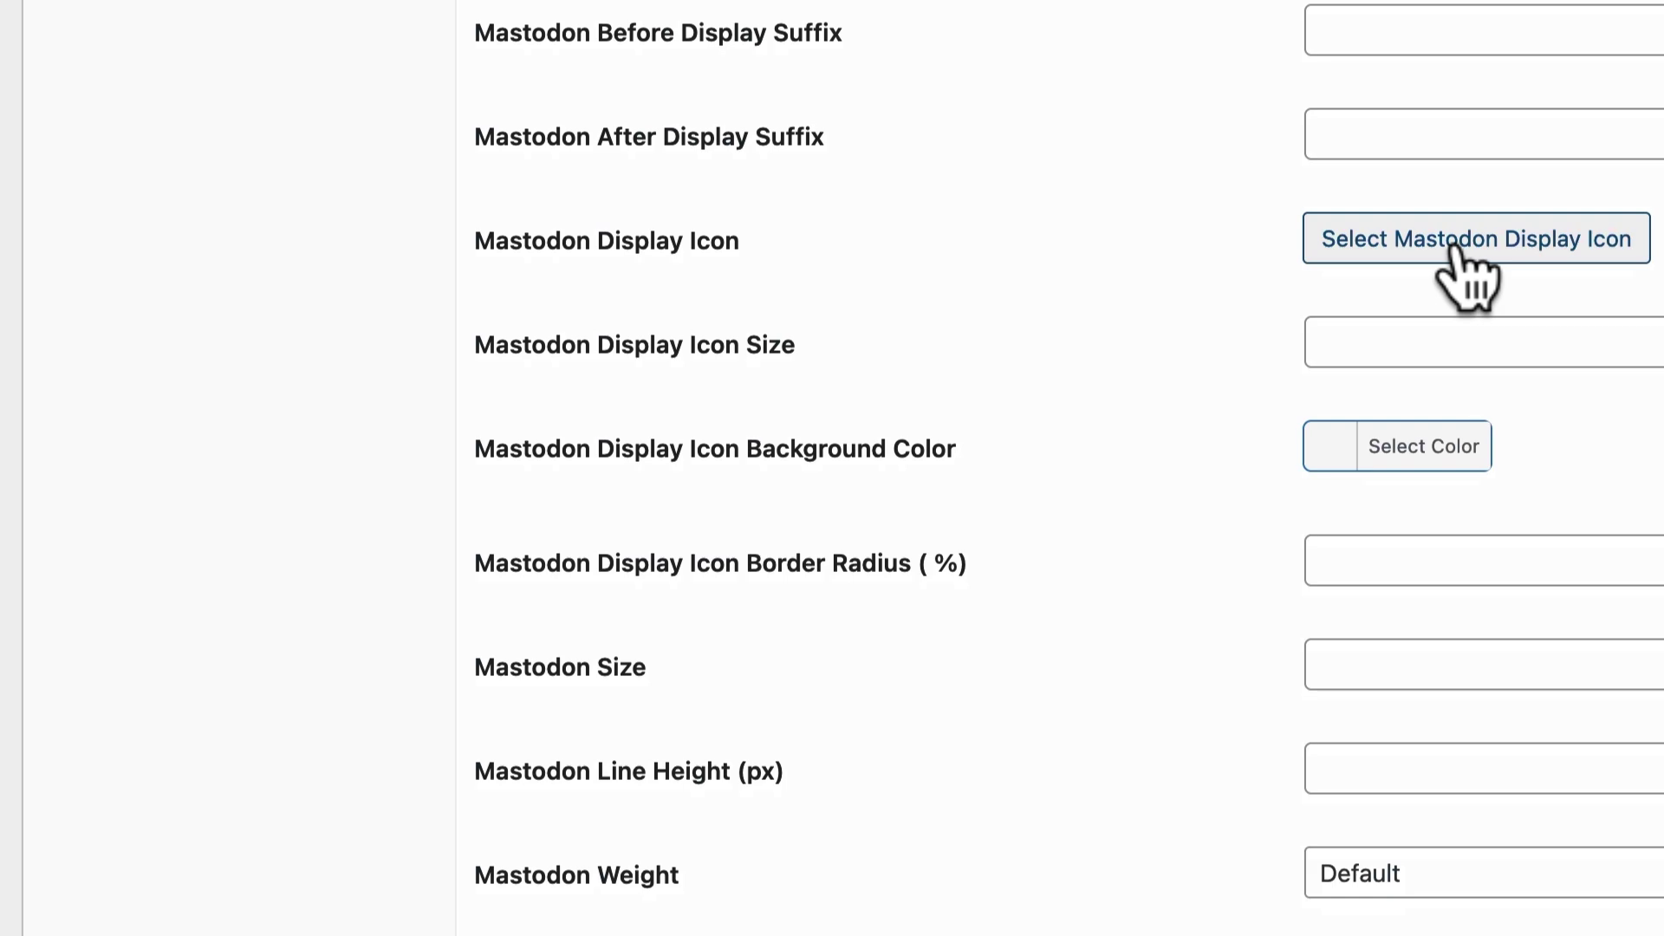
pyautogui.click(1460, 247)
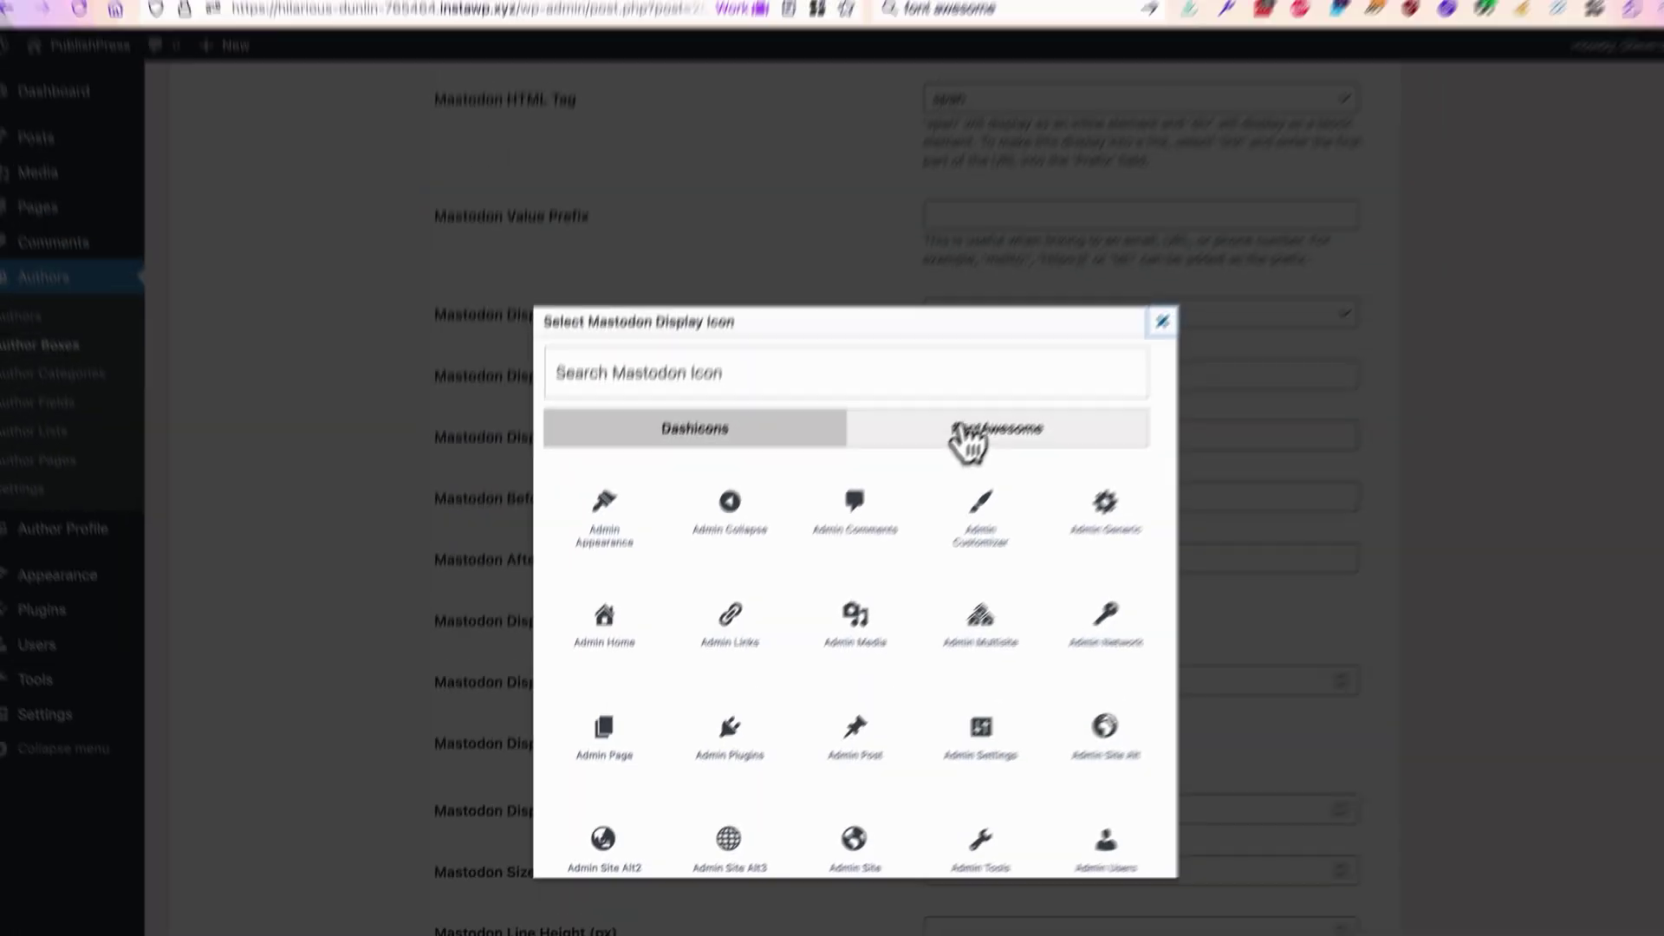
pyautogui.click(896, 411)
pyautogui.write('mas')
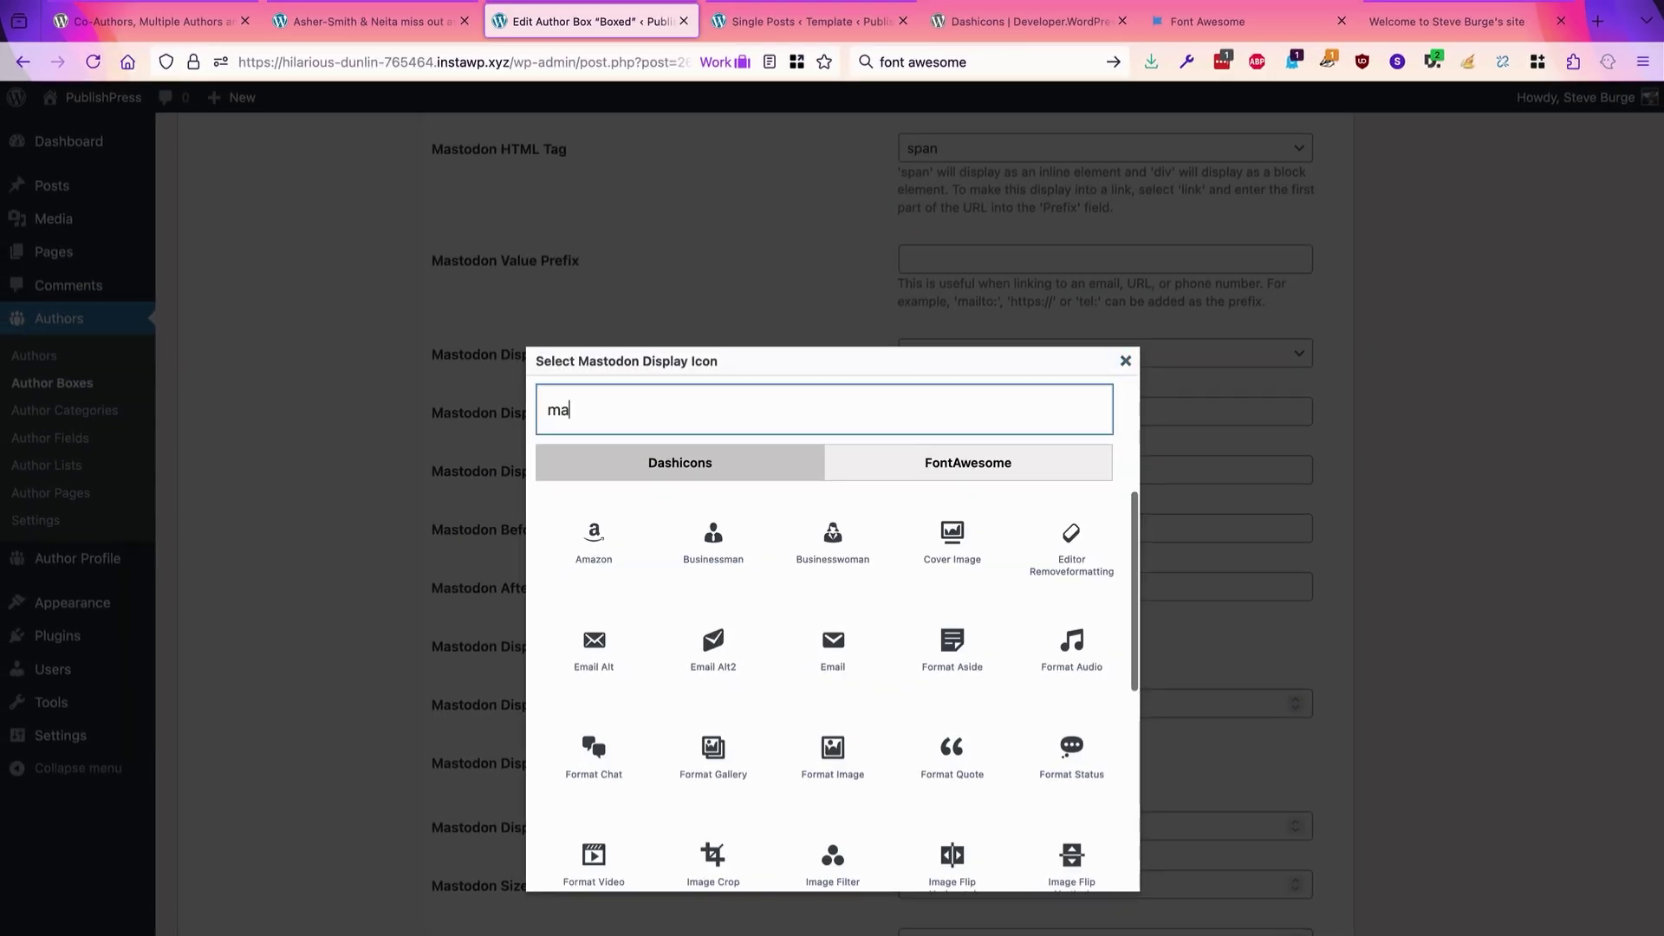
pyautogui.write('t')
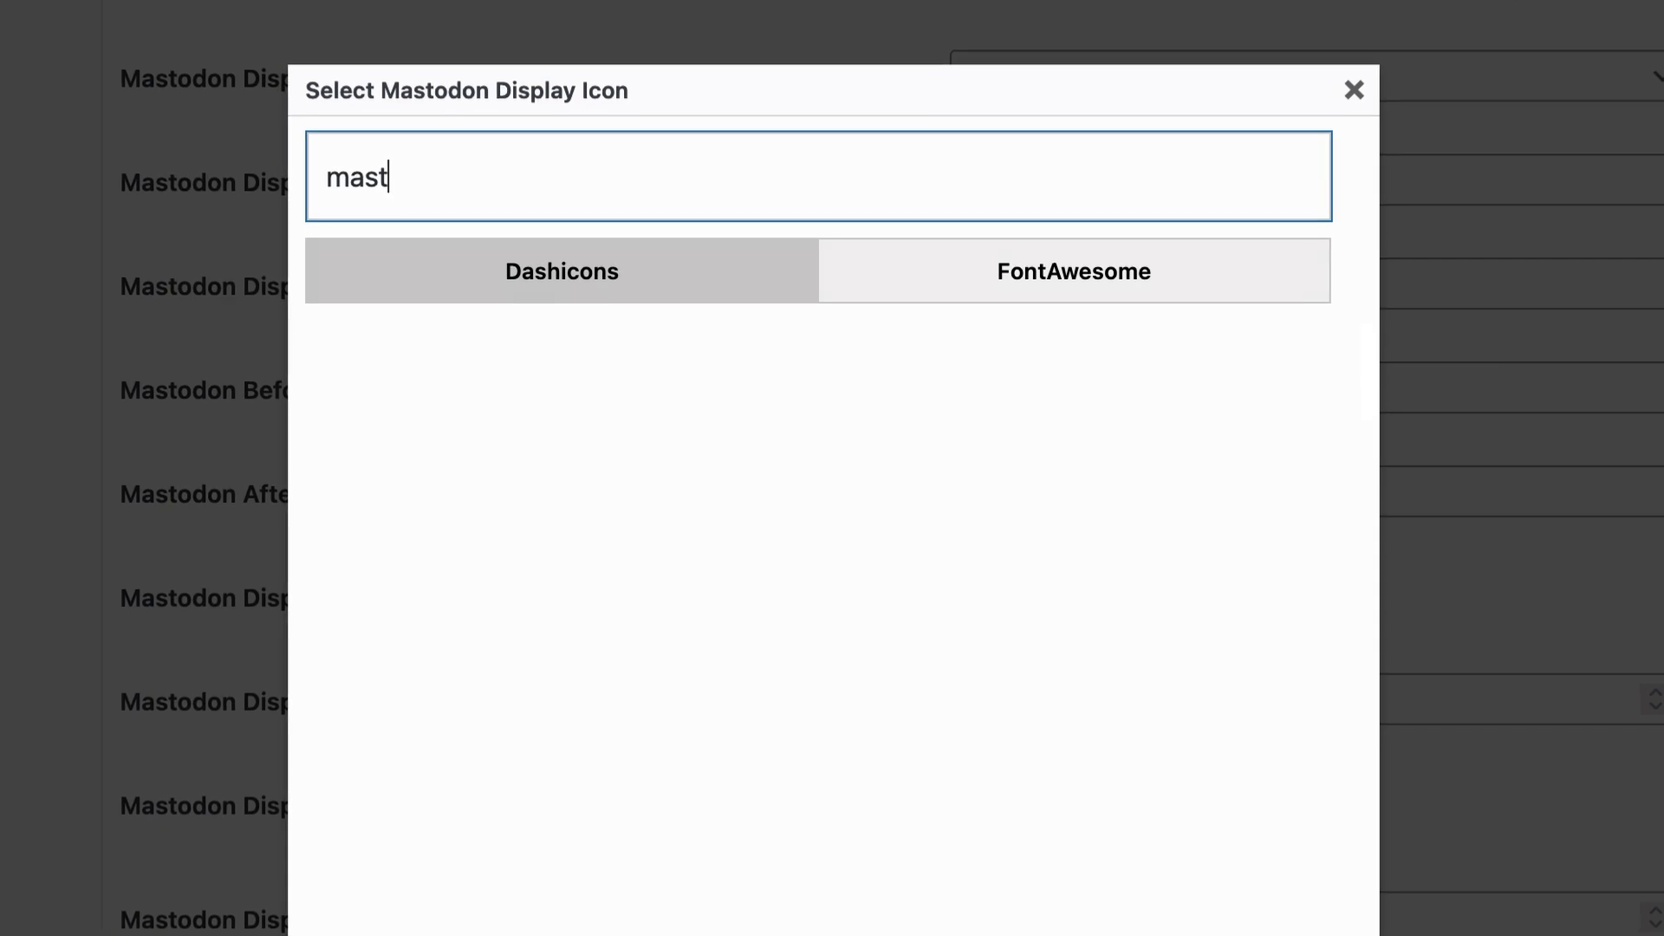
pyautogui.click(1027, 290)
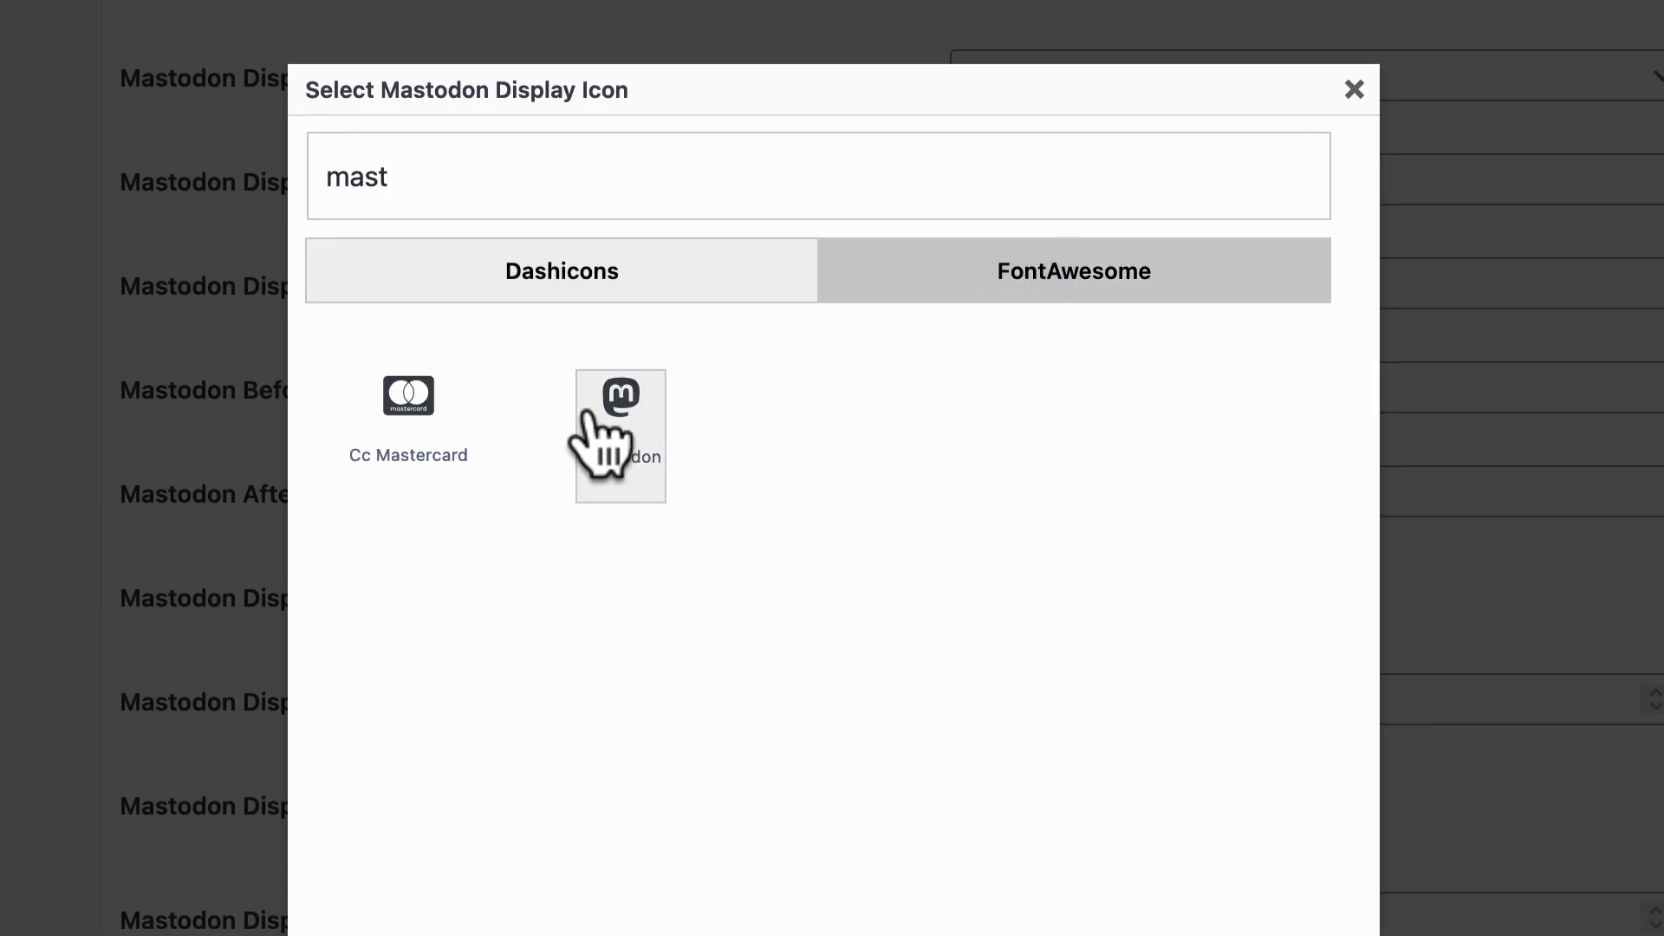
pyautogui.click(626, 420)
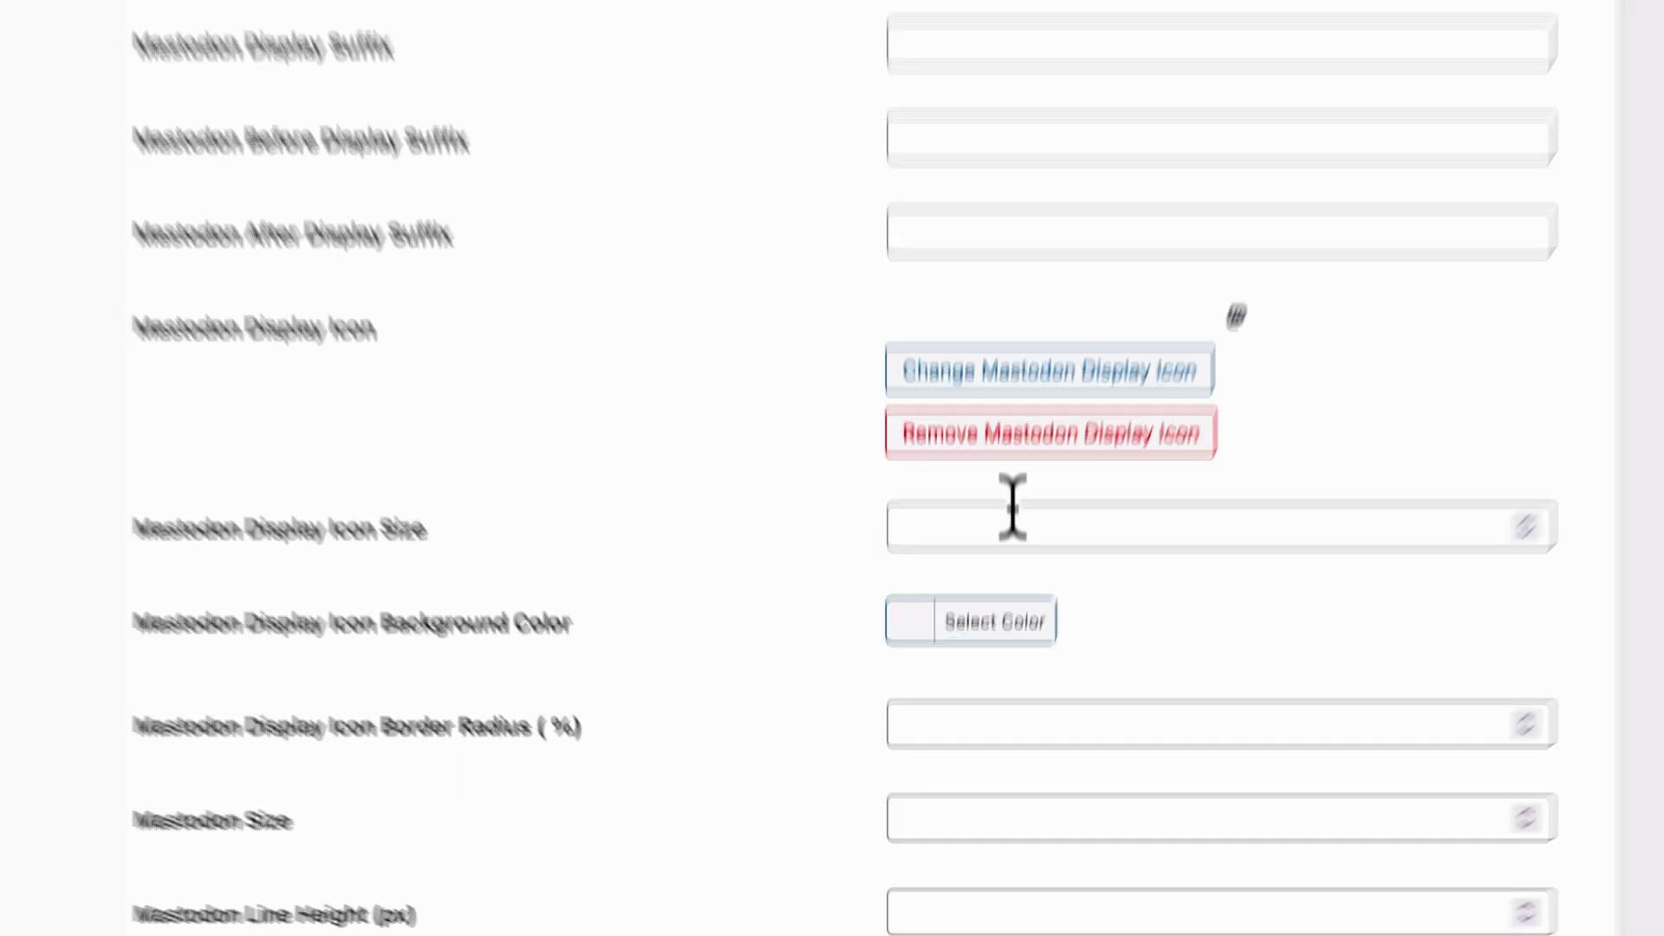
# Set the Mastodon display icon size to 16 and check the author box preview.
pyautogui.click(967, 762)
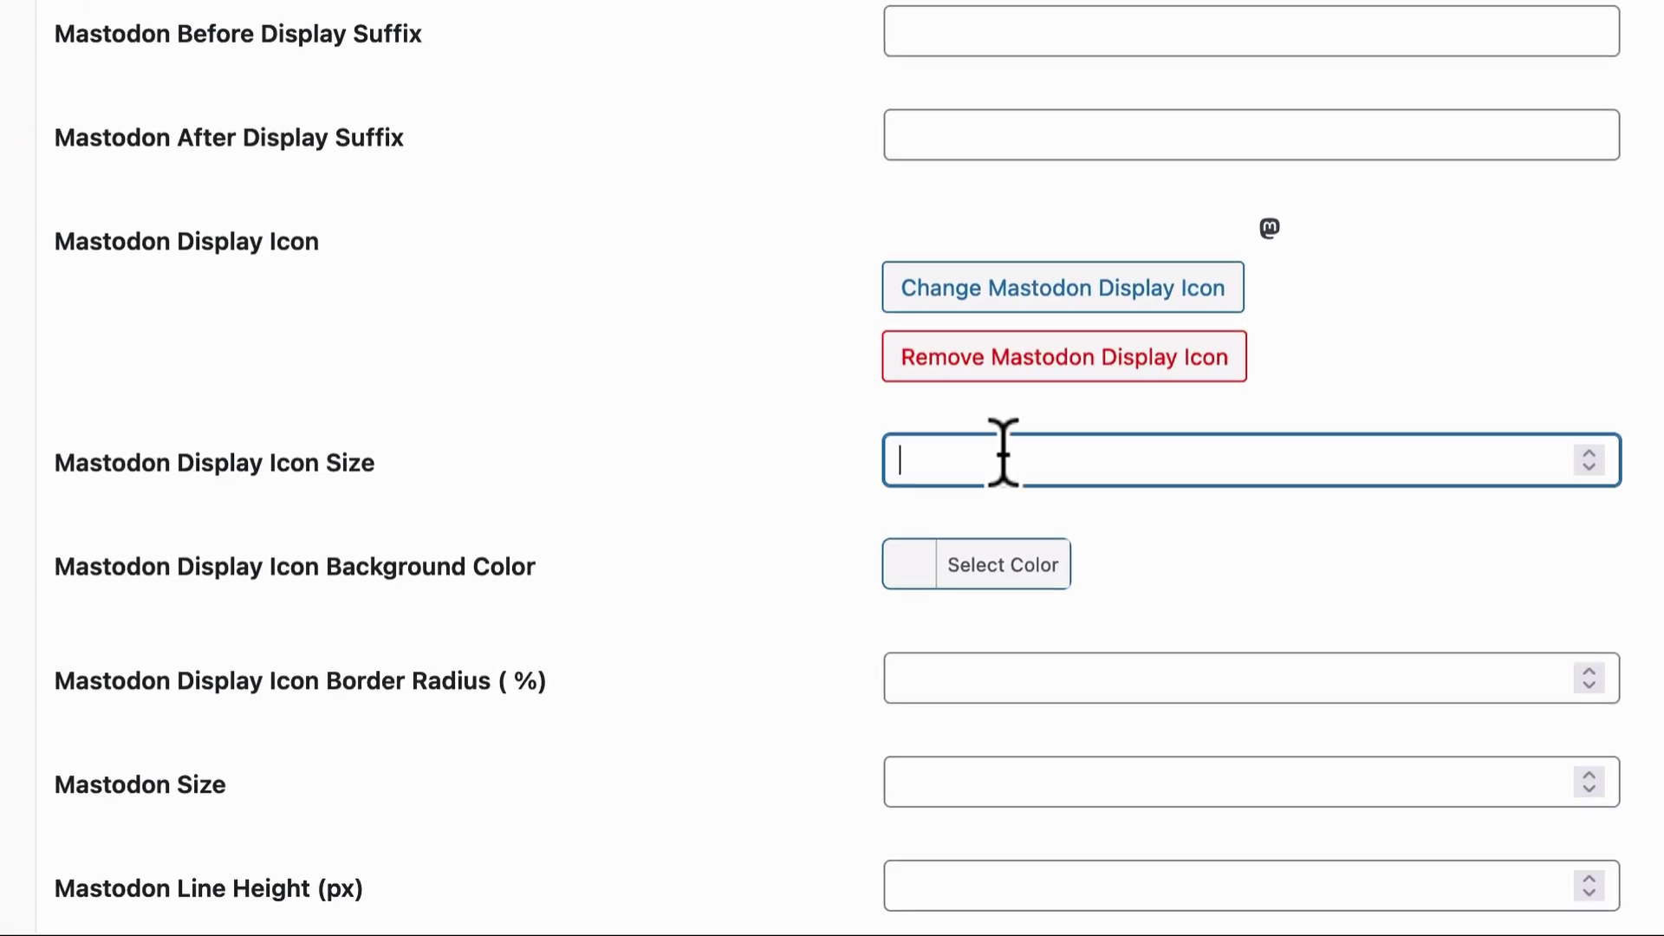
pyautogui.write('16')
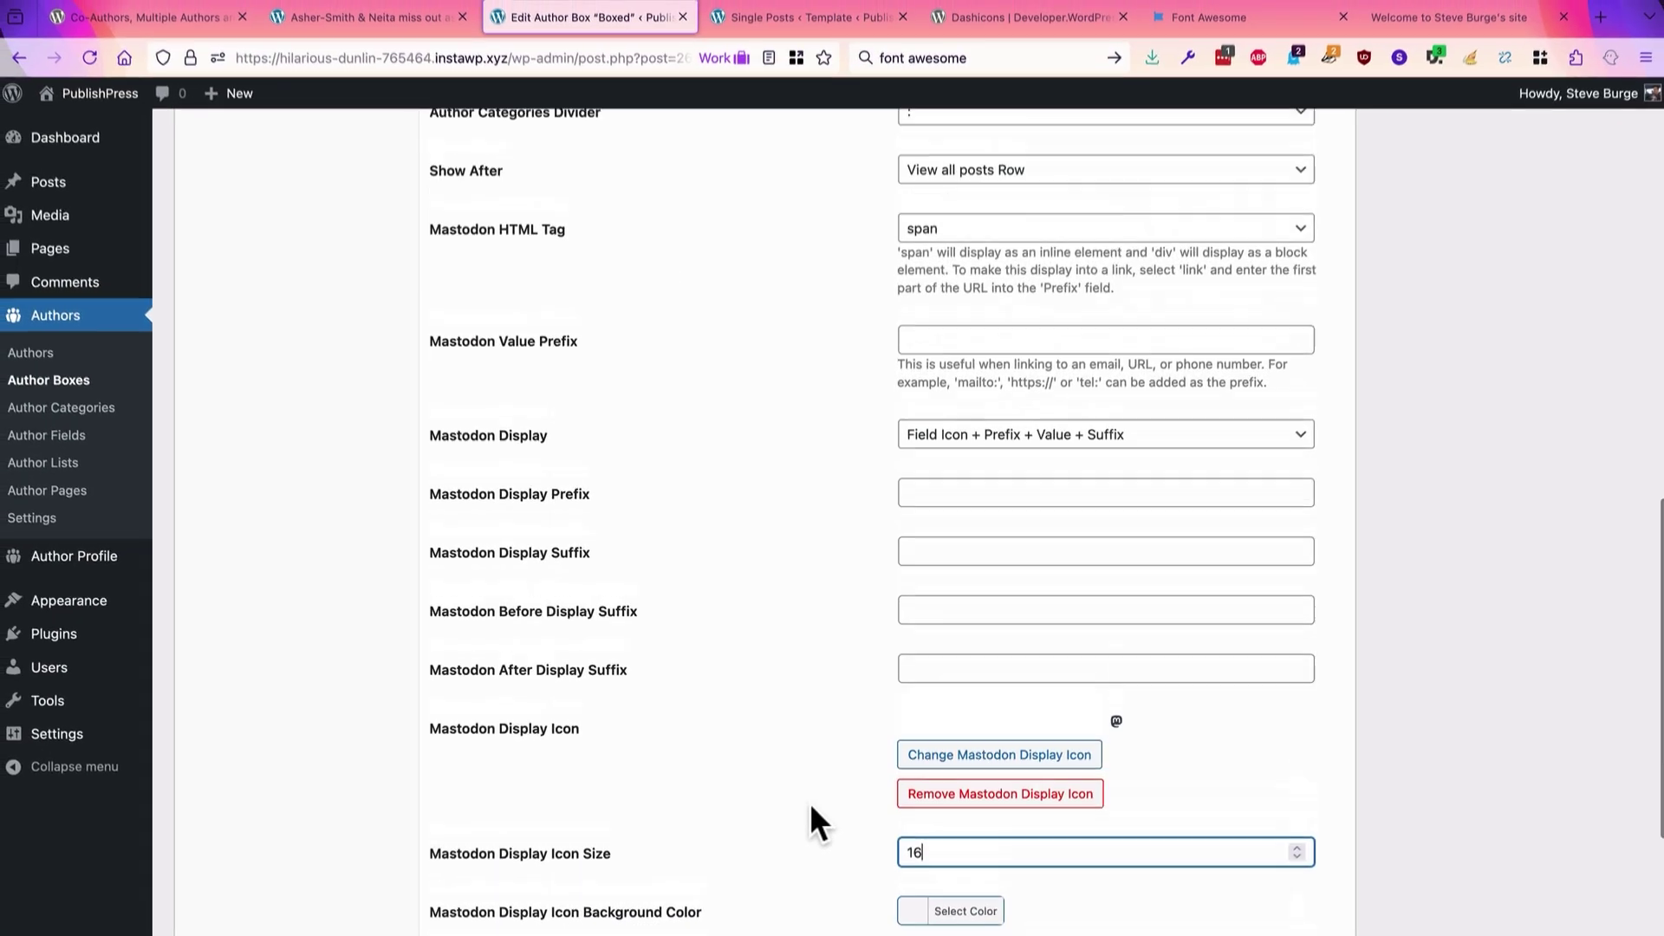
pyautogui.scroll(5, 809, 817)
pyautogui.scroll(10, 811, 819)
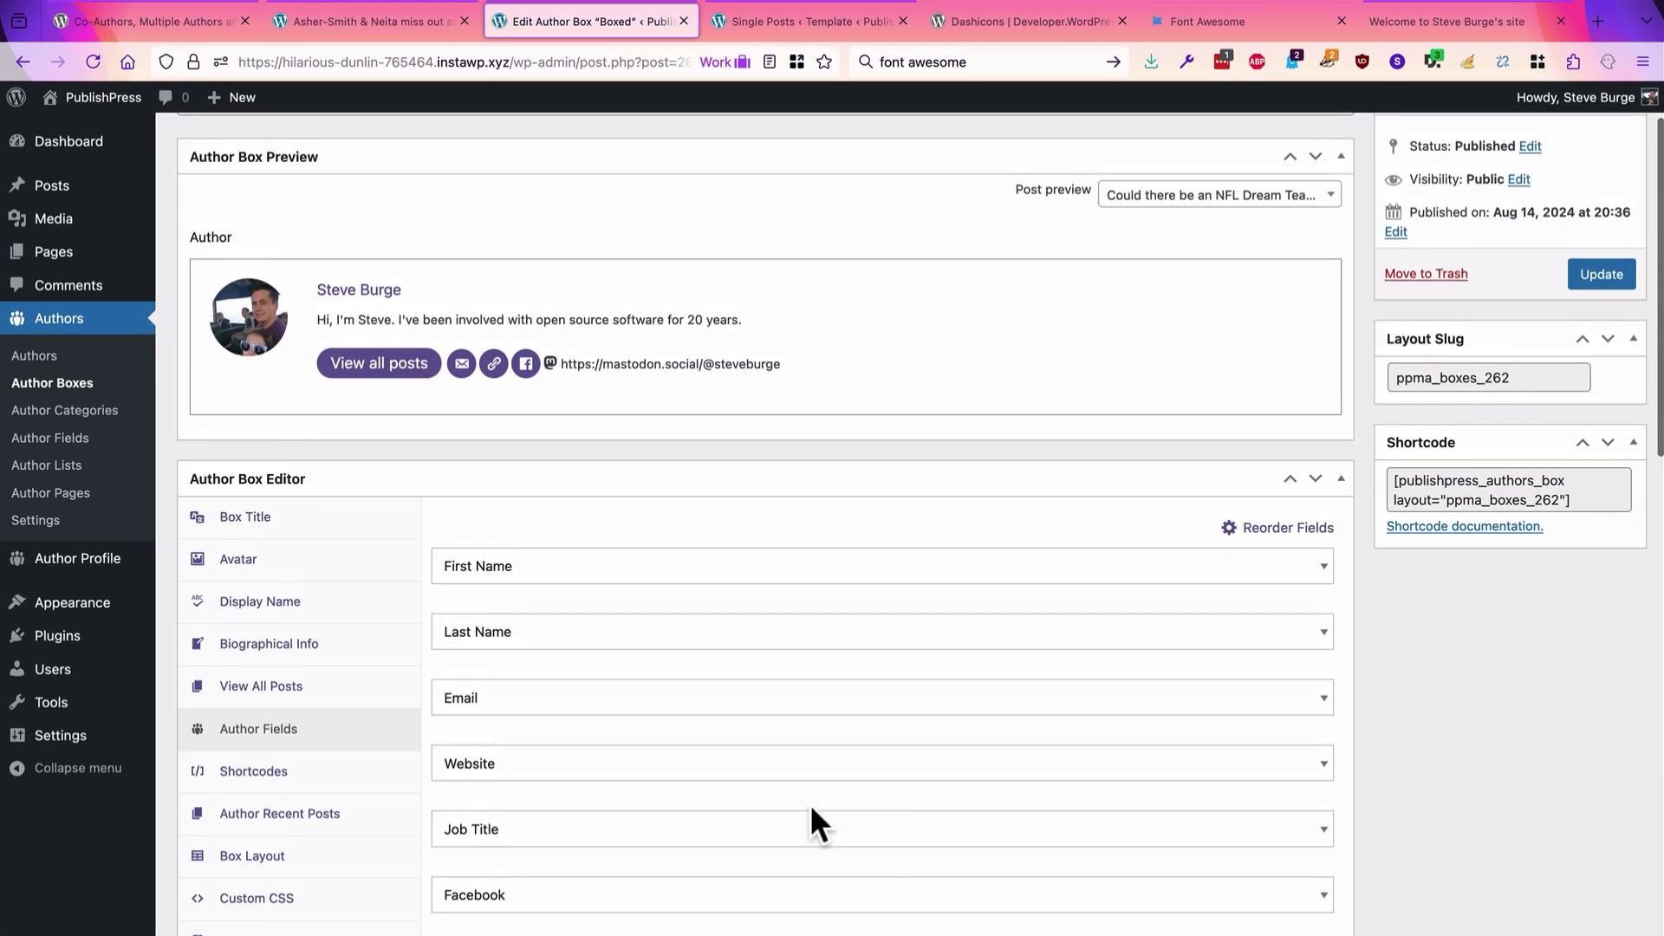
pyautogui.scroll(2, 545, 493)
# Set the Mastodon Display option to Field Icon in the Mastodon field settings.
pyautogui.scroll(-3, 544, 492)
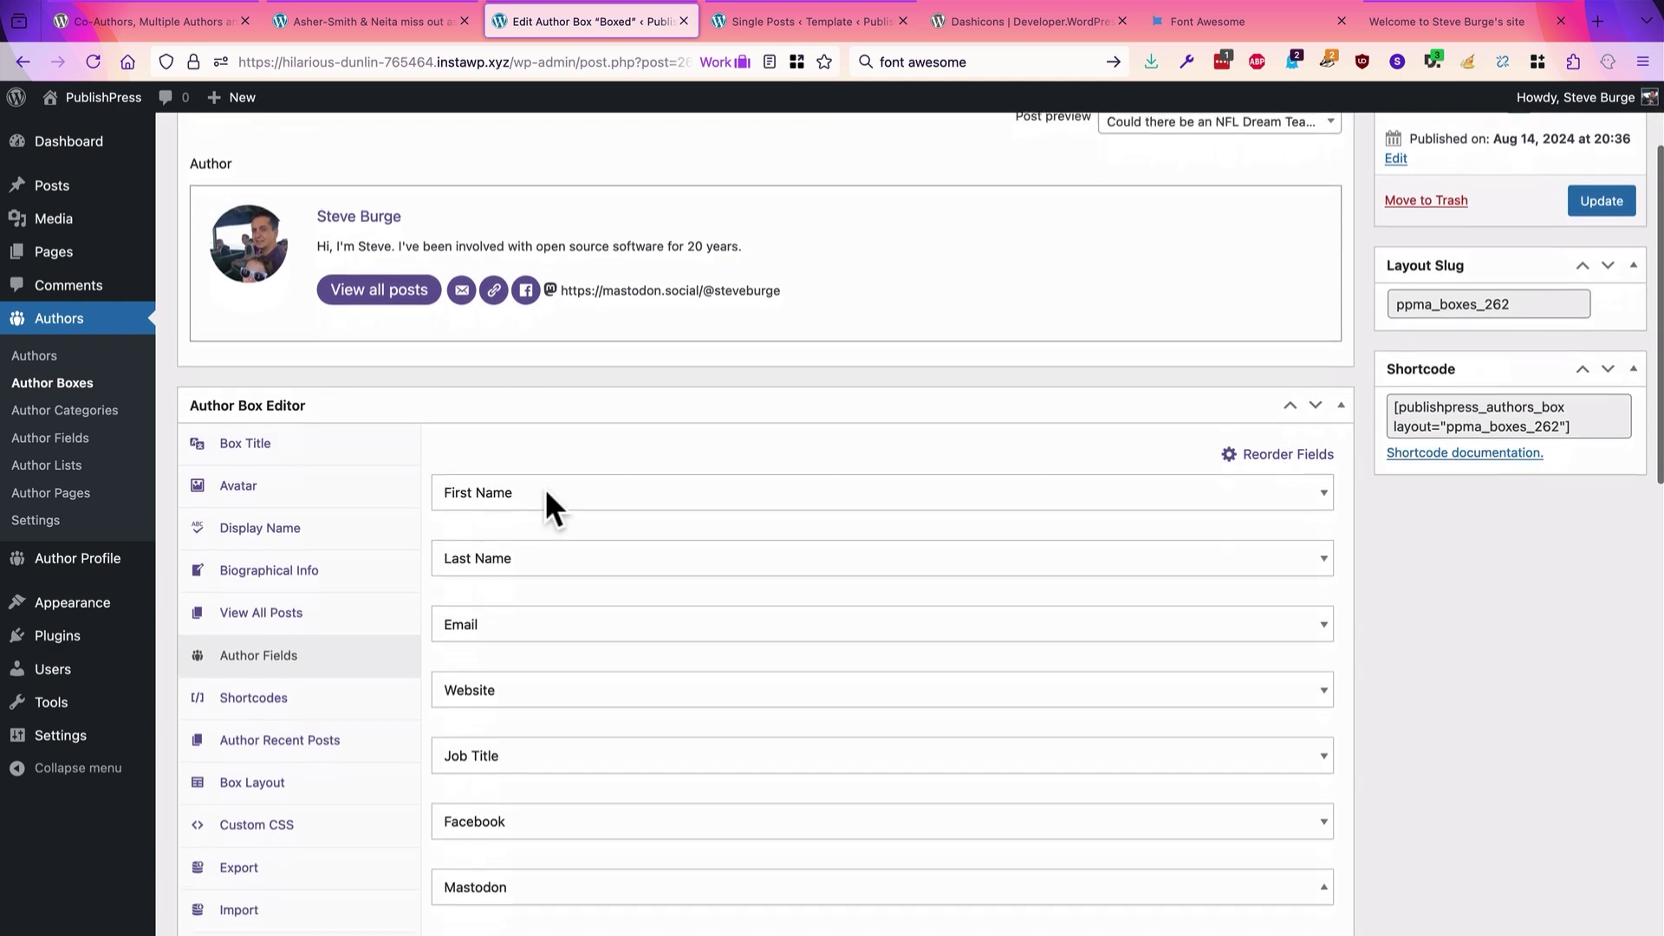
pyautogui.scroll(-4, 551, 507)
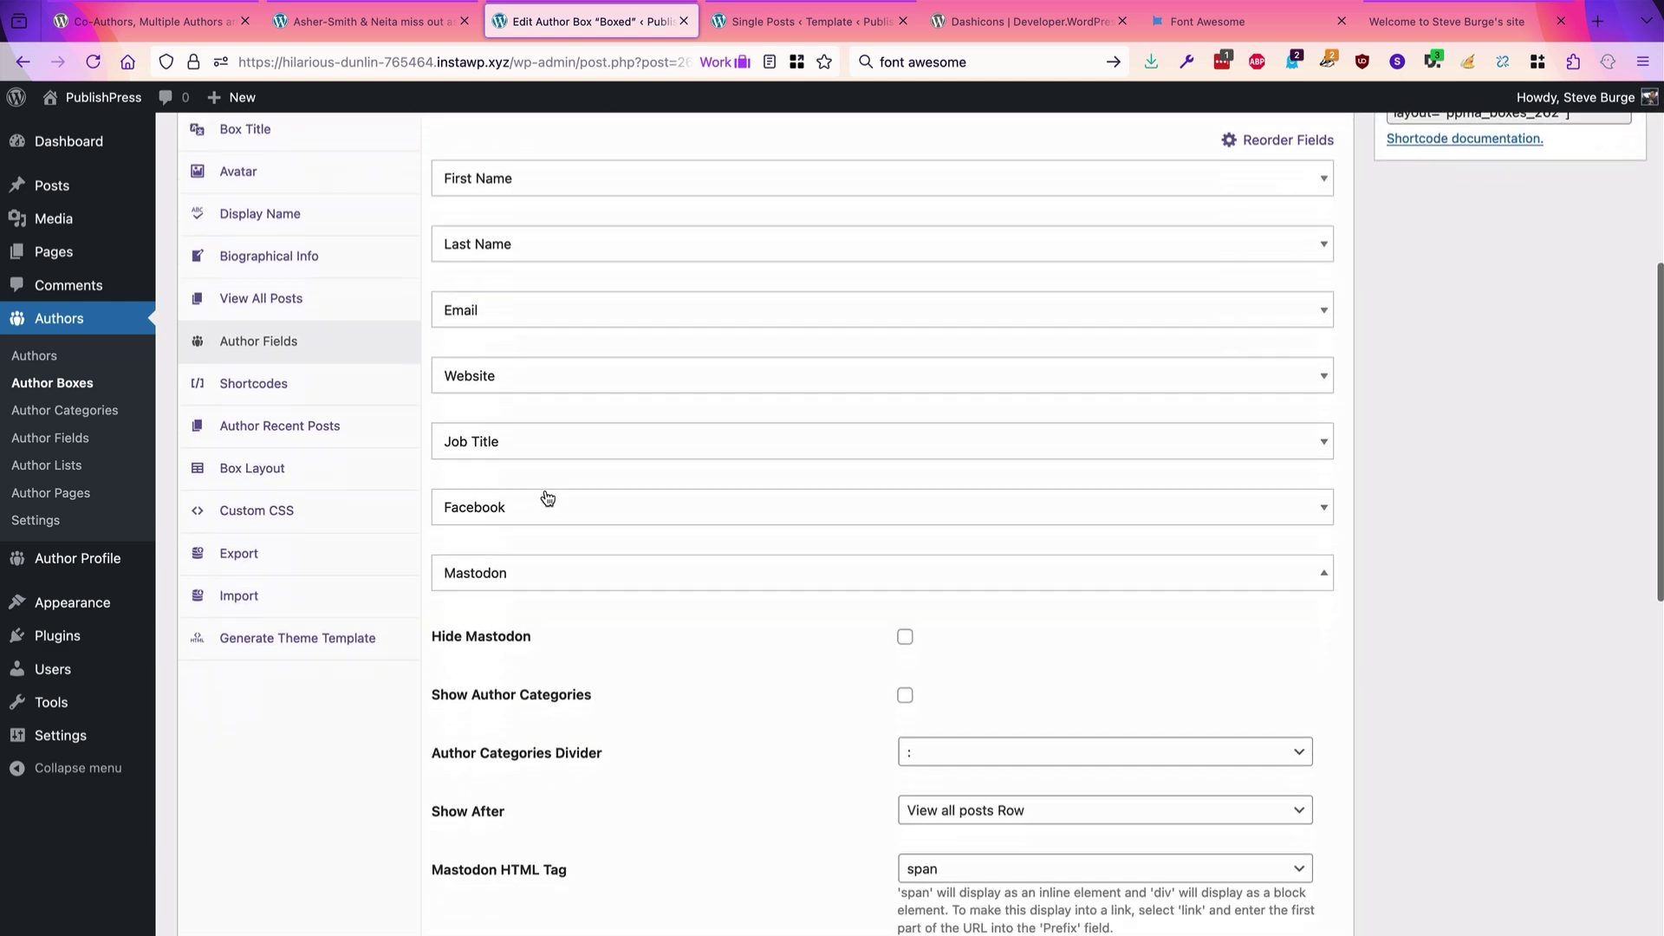
pyautogui.scroll(-5, 547, 496)
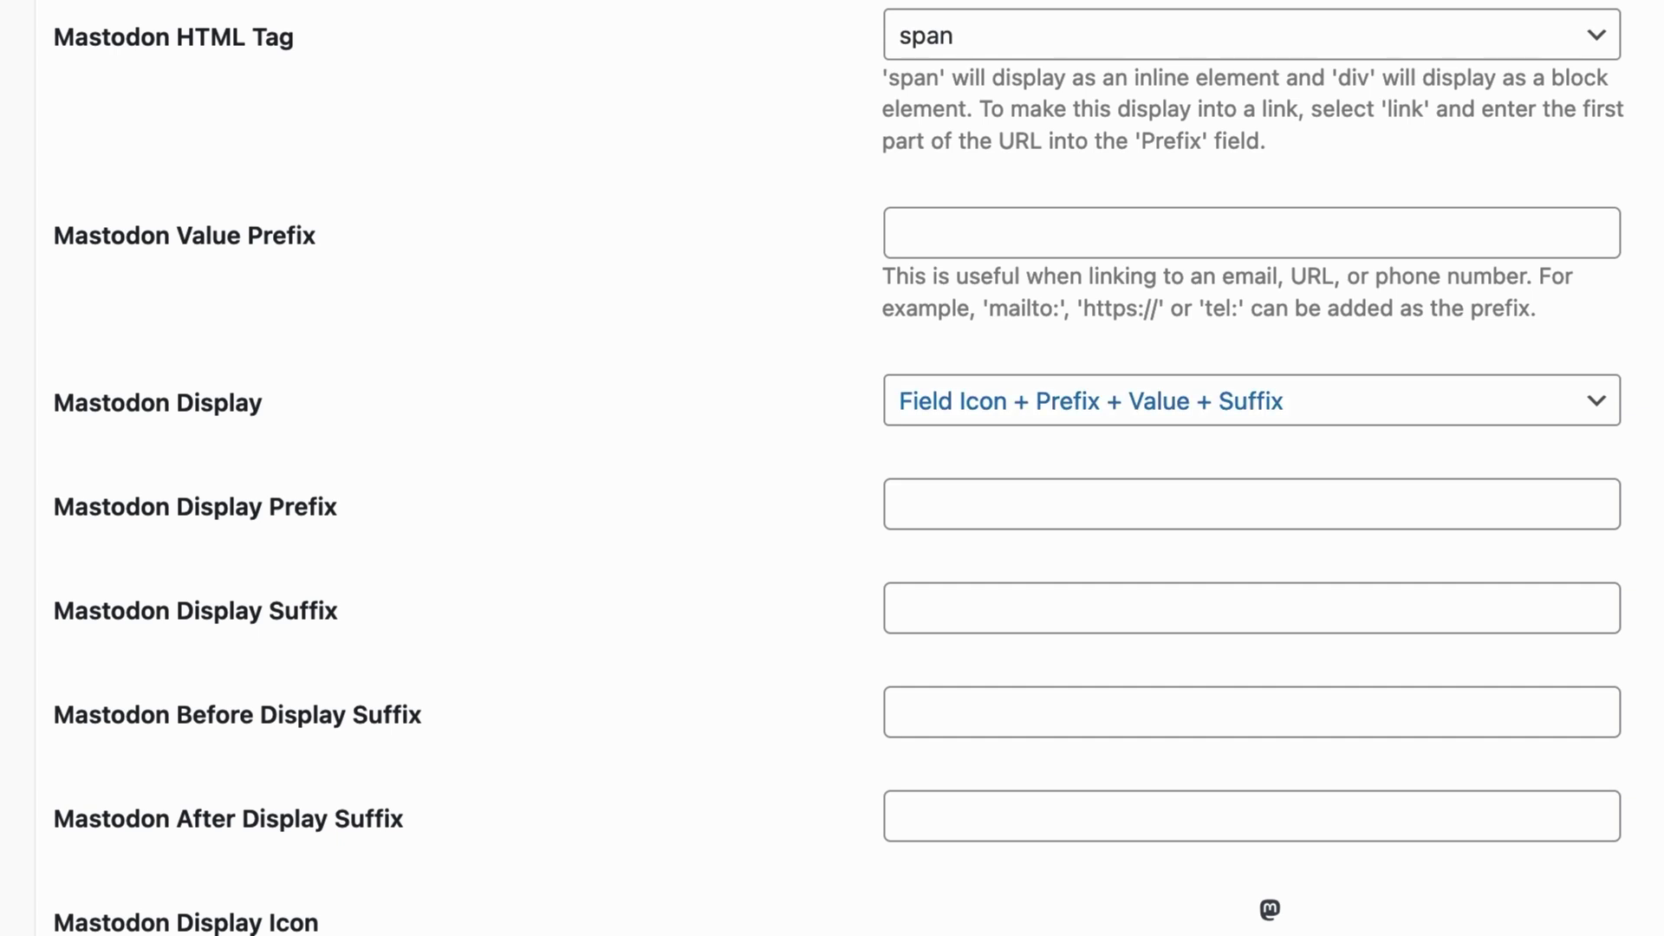
pyautogui.press('Tab')
pyautogui.click(1155, 414)
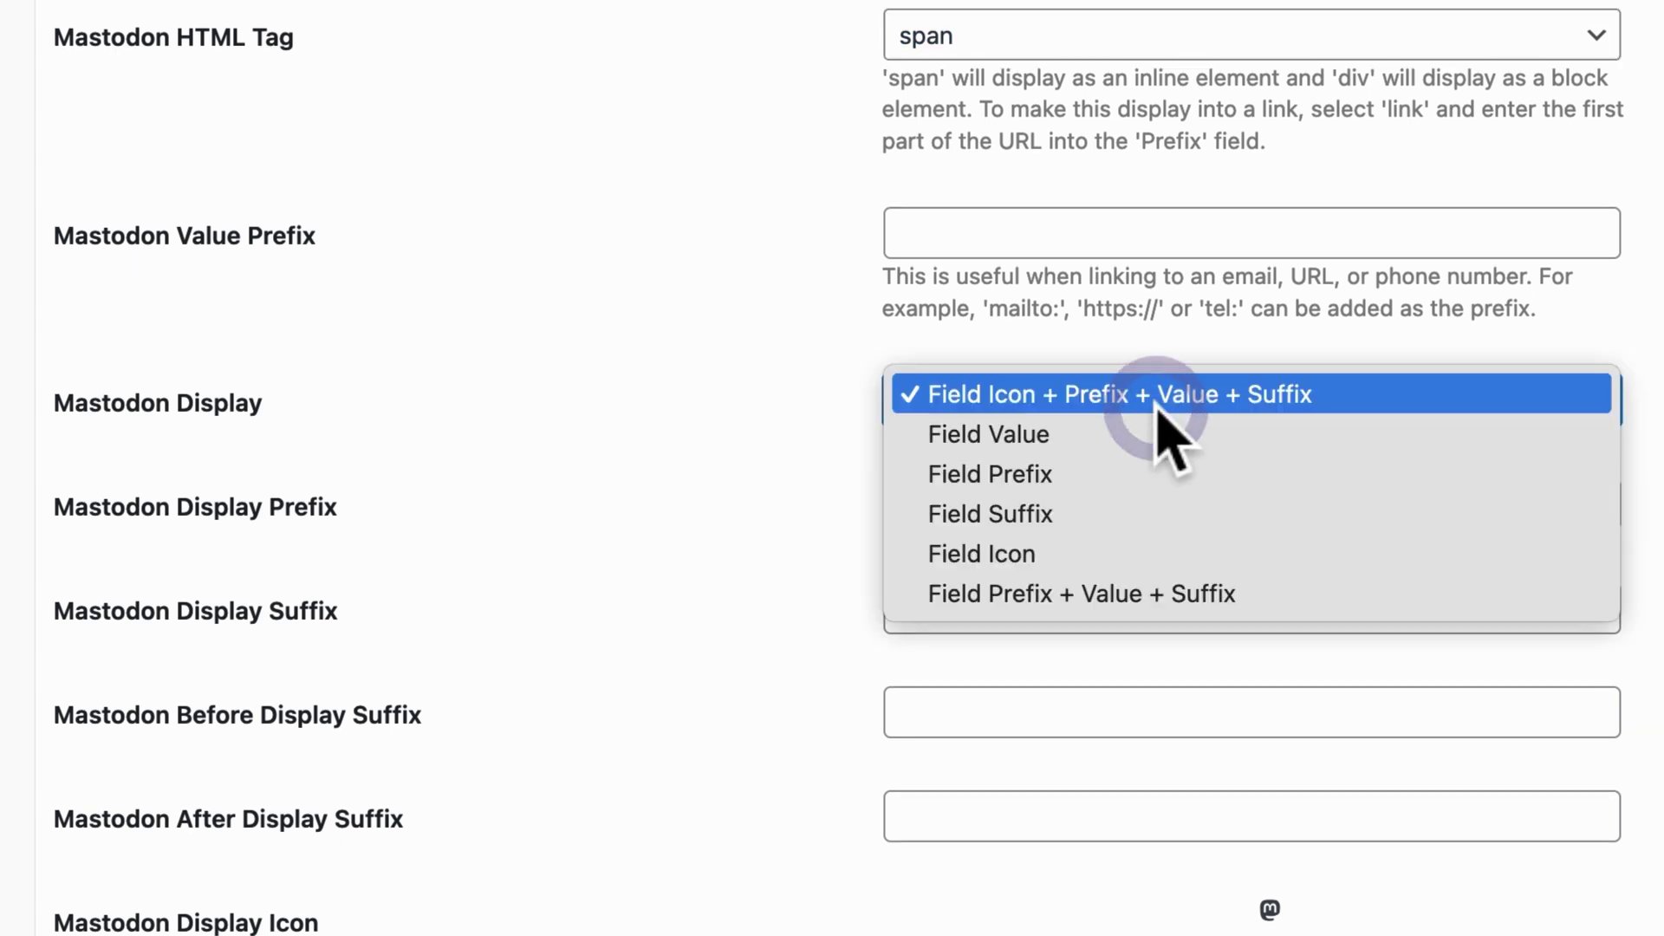
pyautogui.click(990, 555)
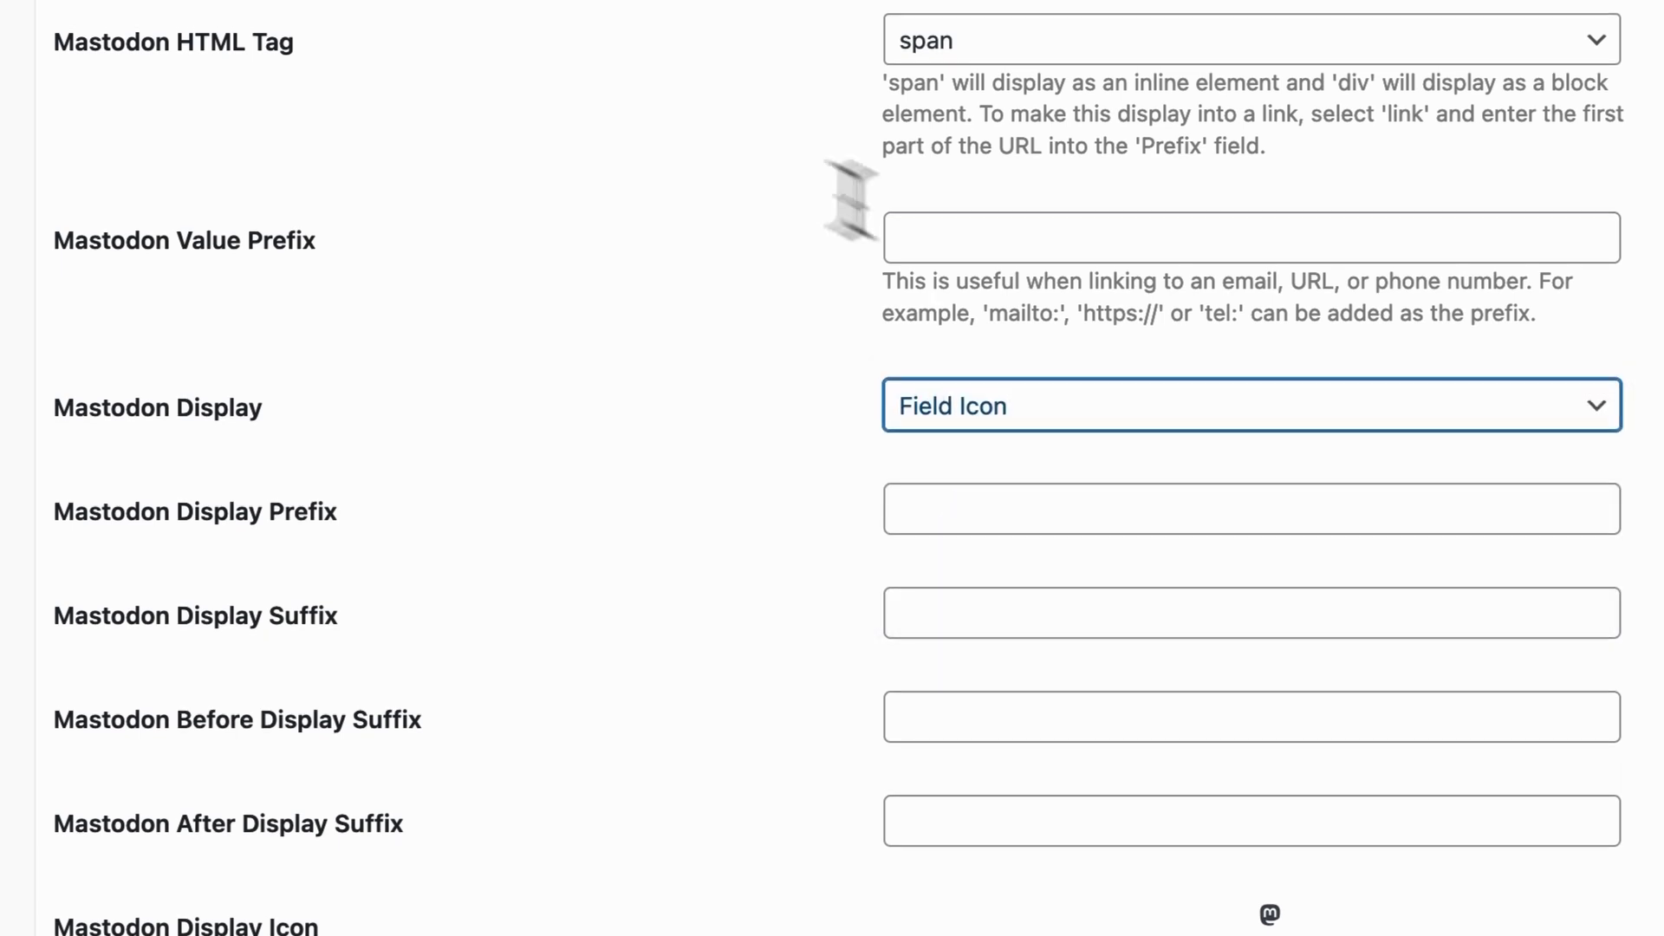
# Set the Mastodon HTML Tag to link and check the icon in the author box preview.
pyautogui.scroll(5, 676, 445)
pyautogui.click(924, 461)
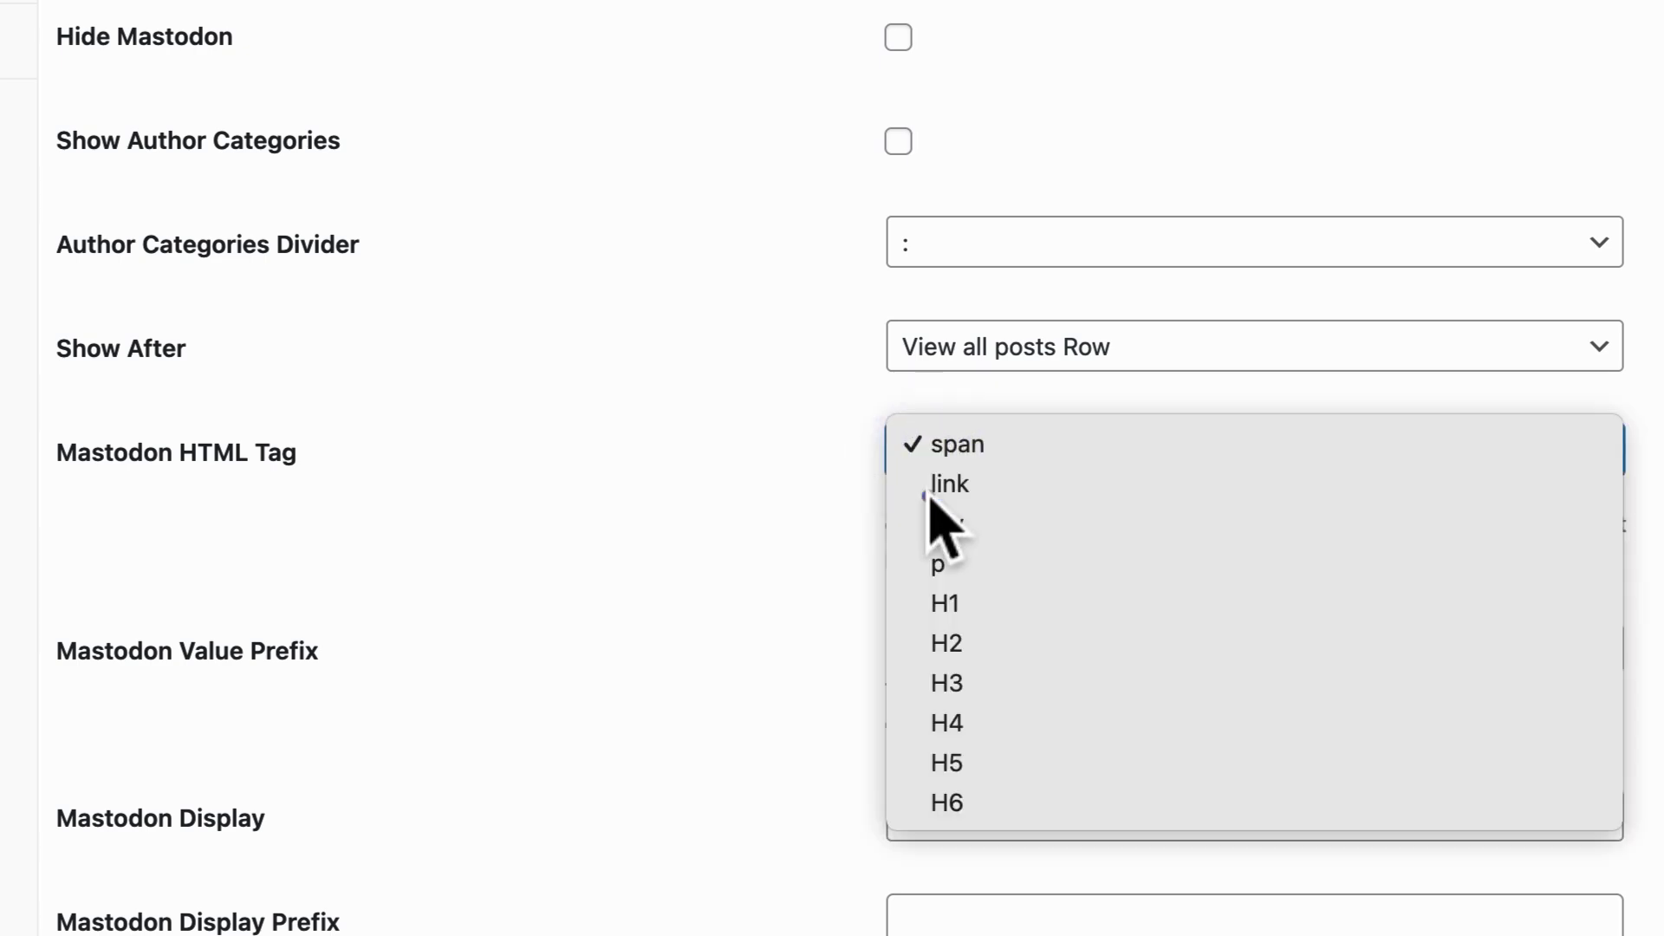
pyautogui.click(929, 487)
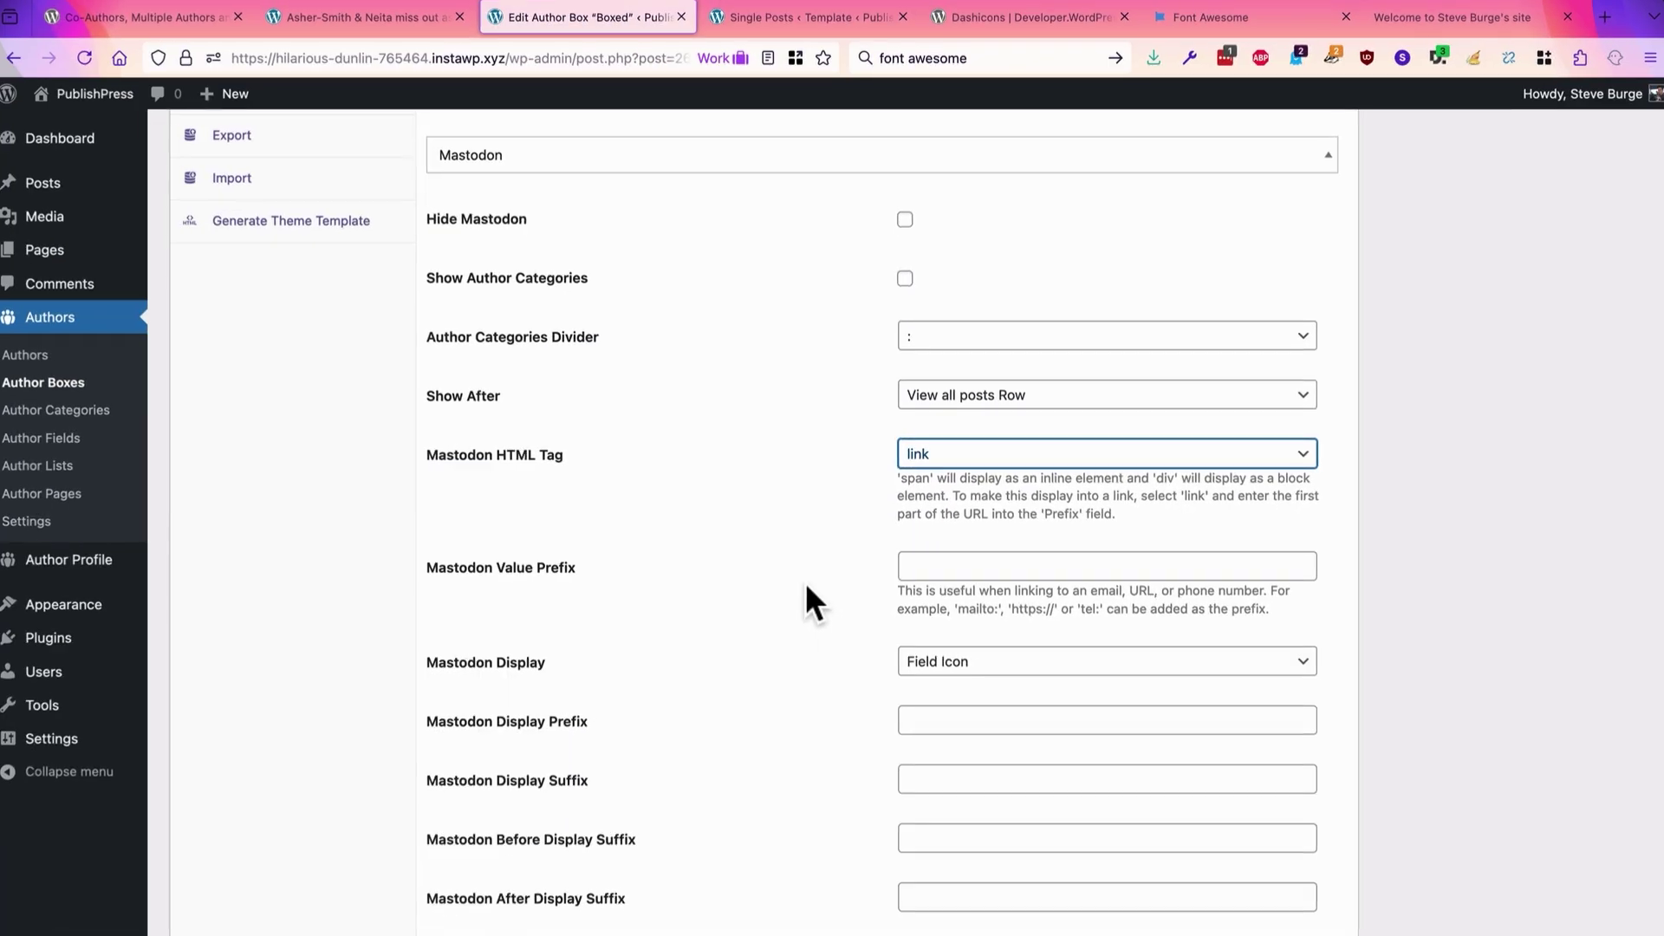
pyautogui.scroll(5, 744, 676)
pyautogui.scroll(5, 805, 580)
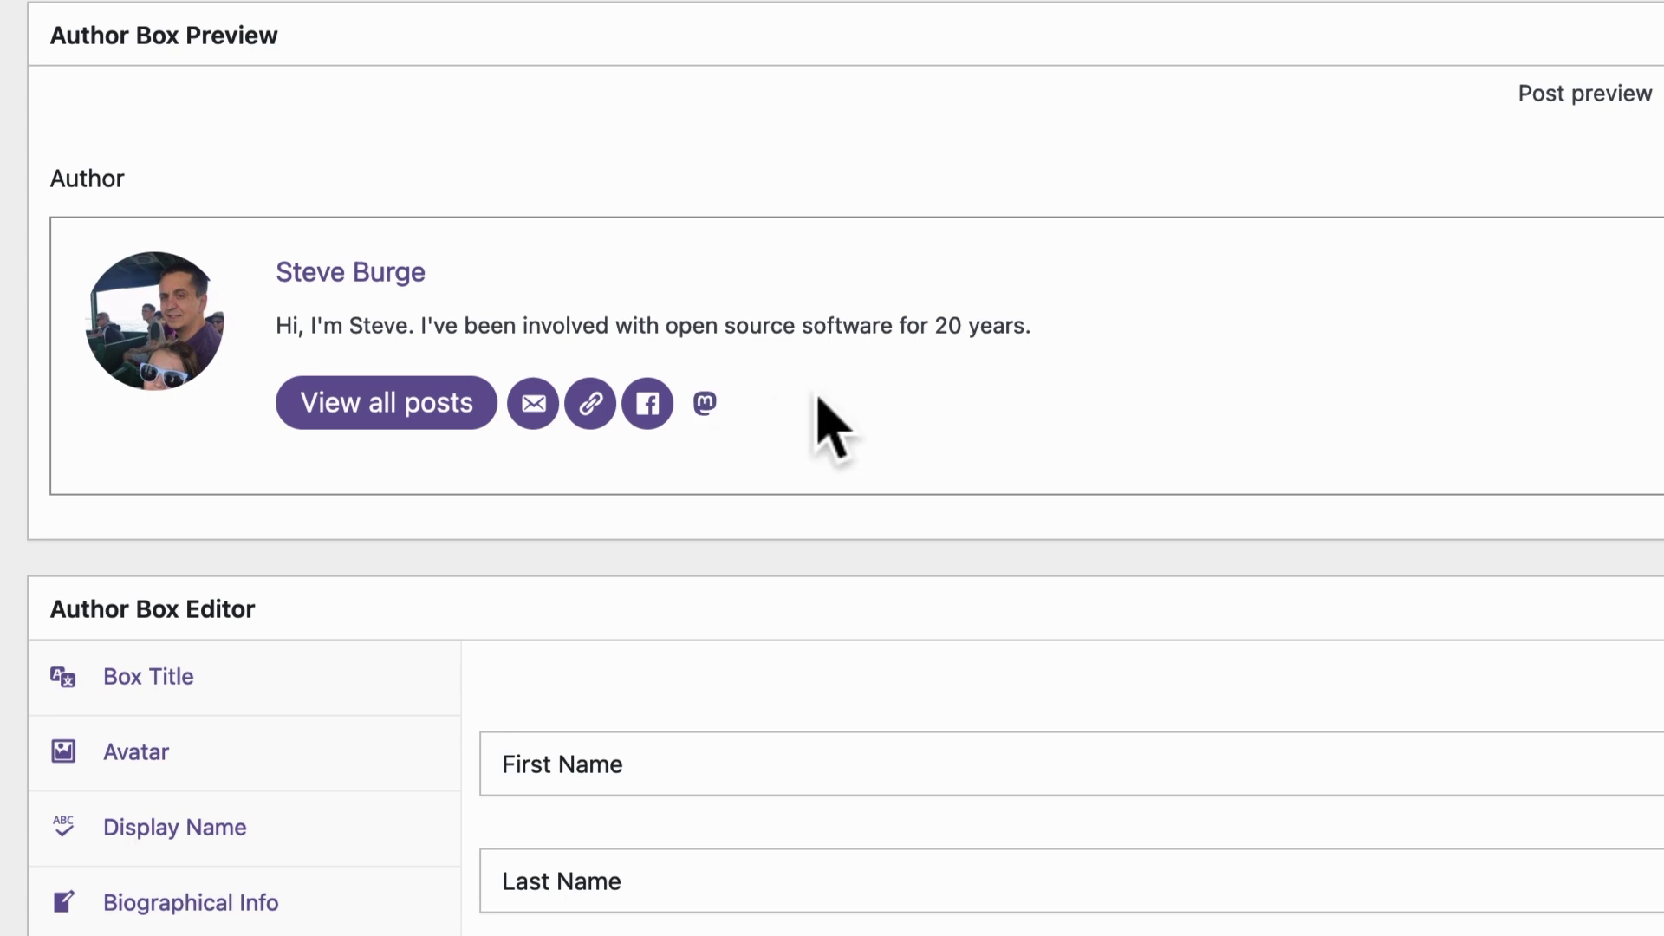
# Set the Mastodon display icon background color to the purple preset swatch.
pyautogui.scroll(-1, 819, 398)
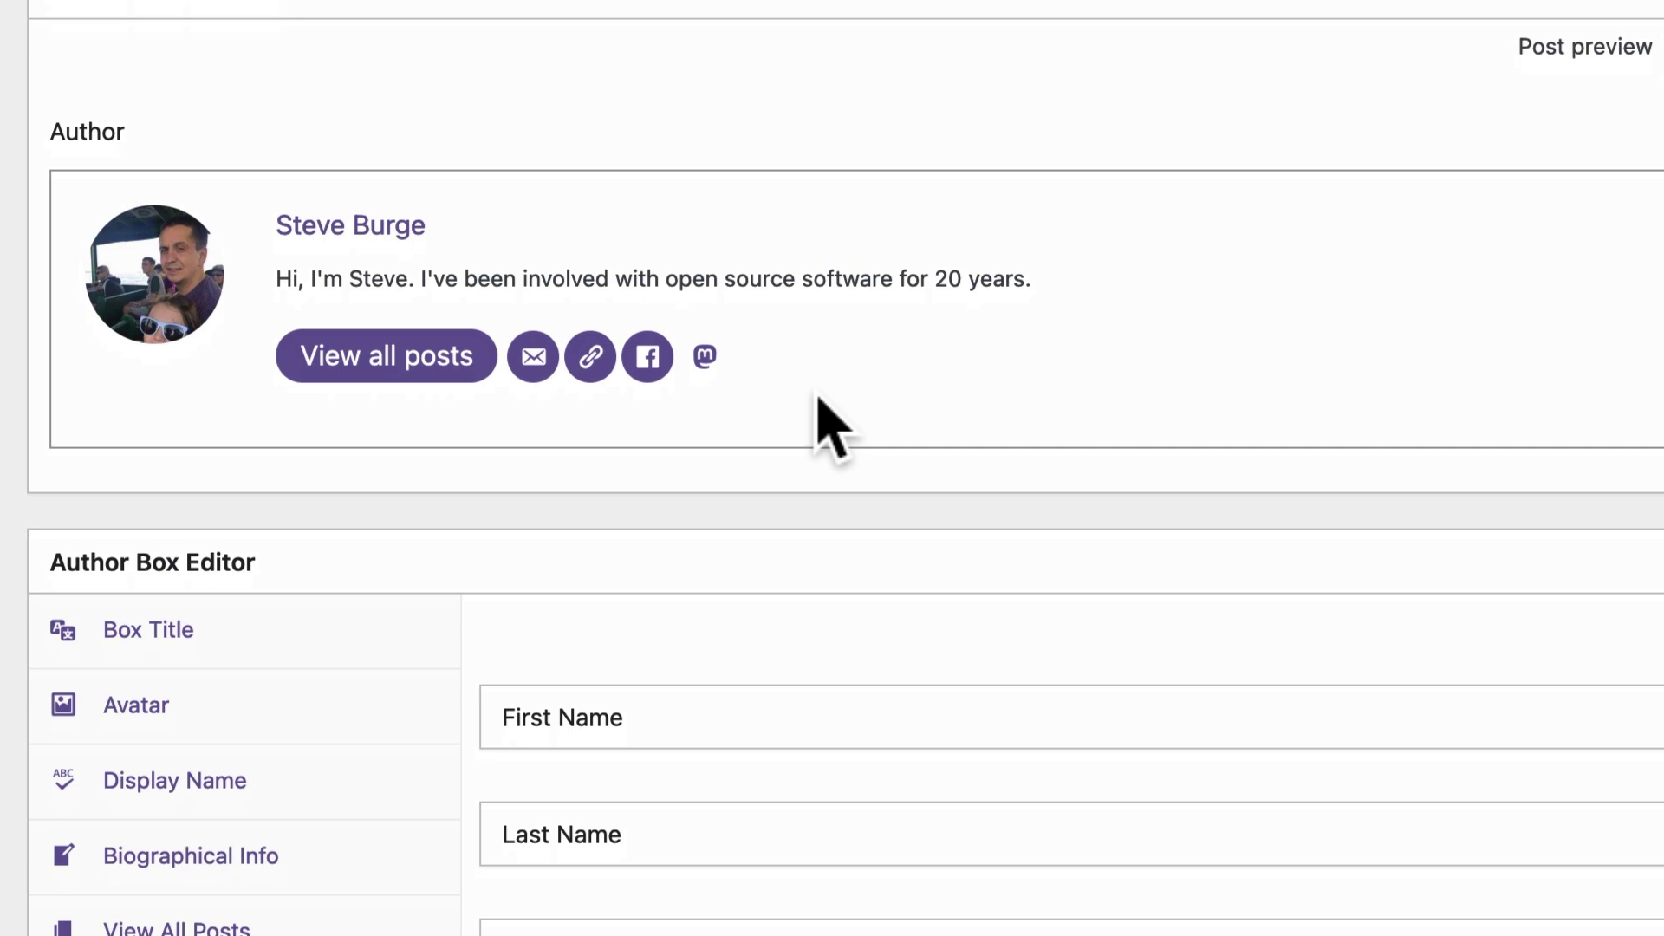
pyautogui.scroll(-5, 819, 399)
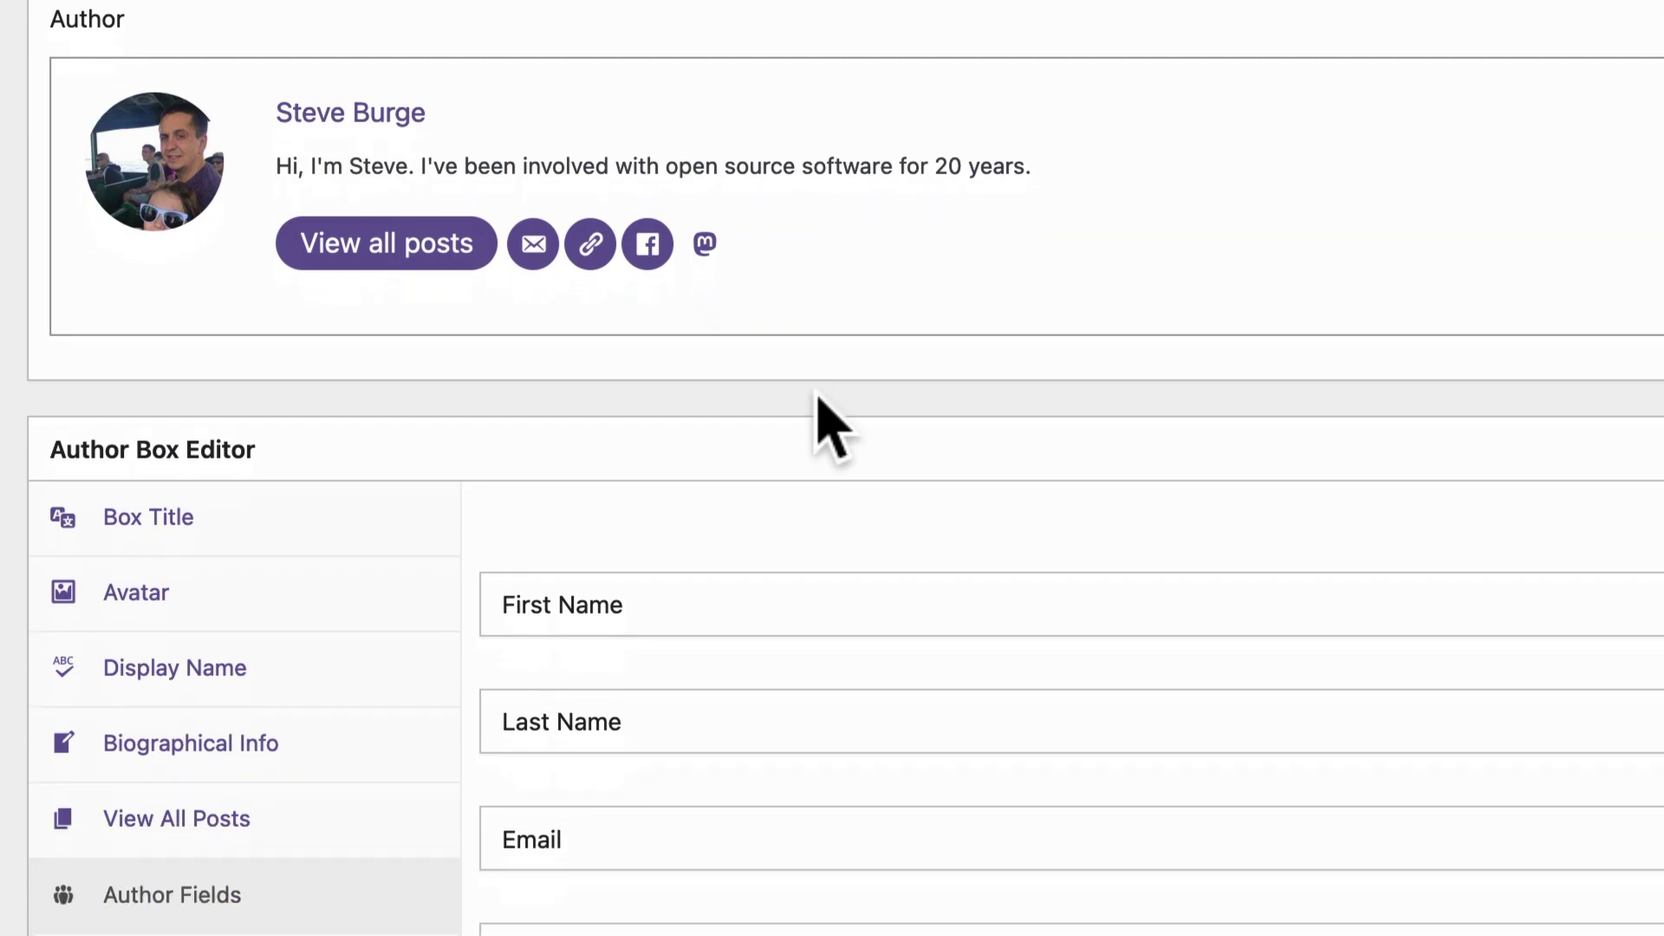
pyautogui.scroll(-11, 819, 398)
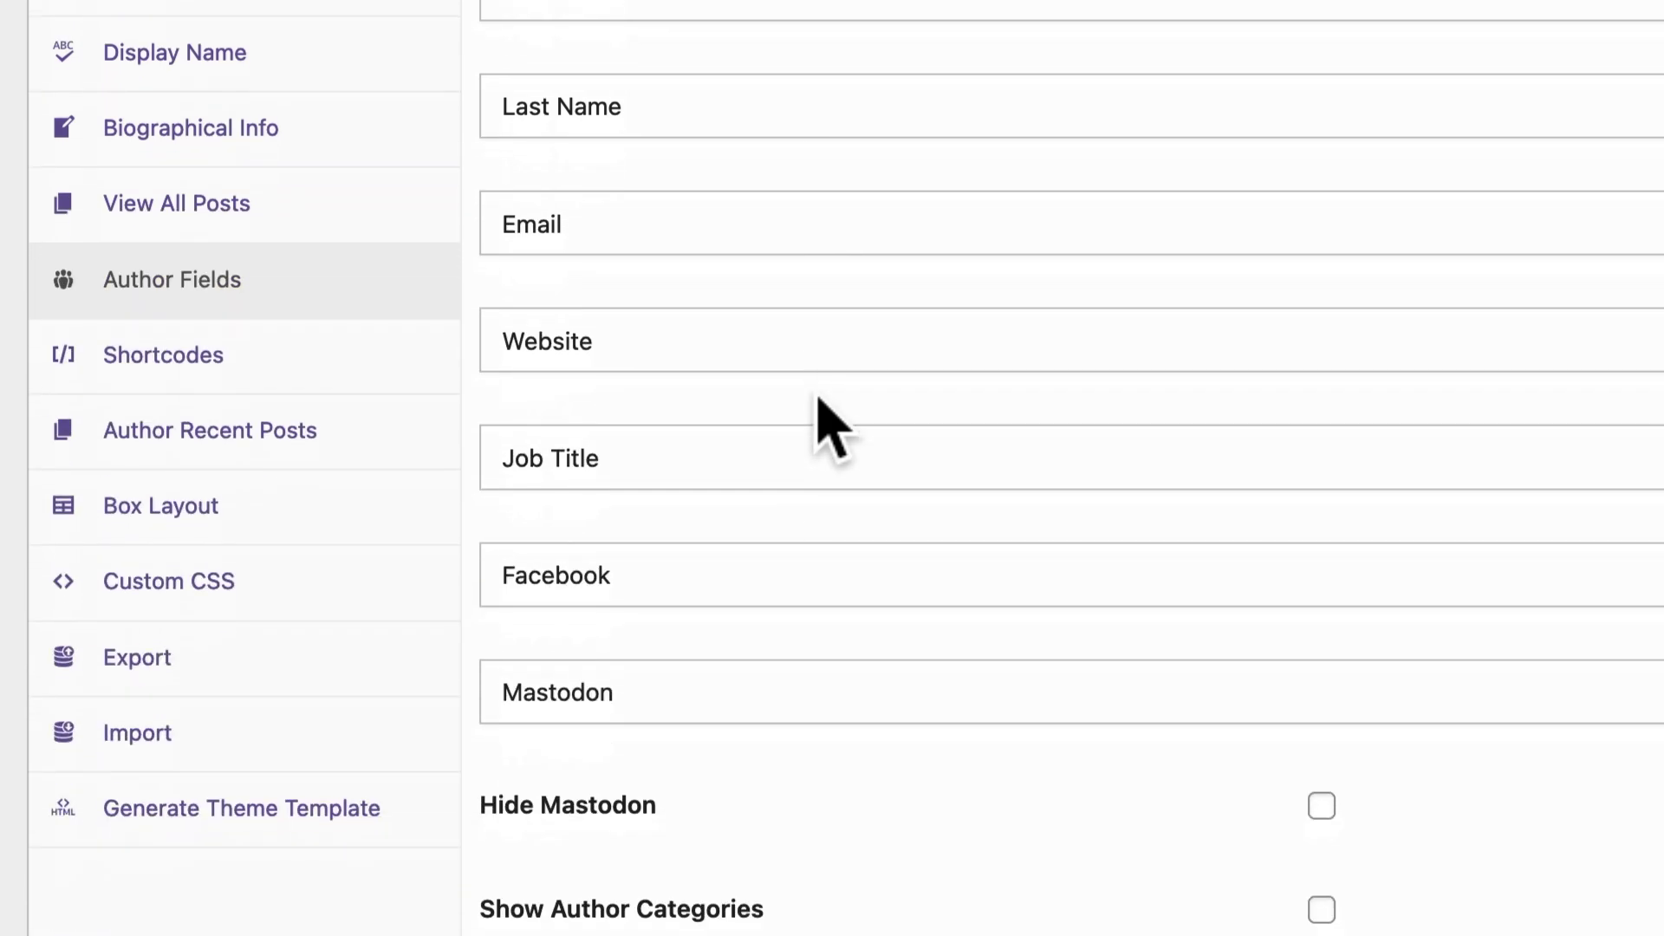
pyautogui.scroll(-20, 431, 927)
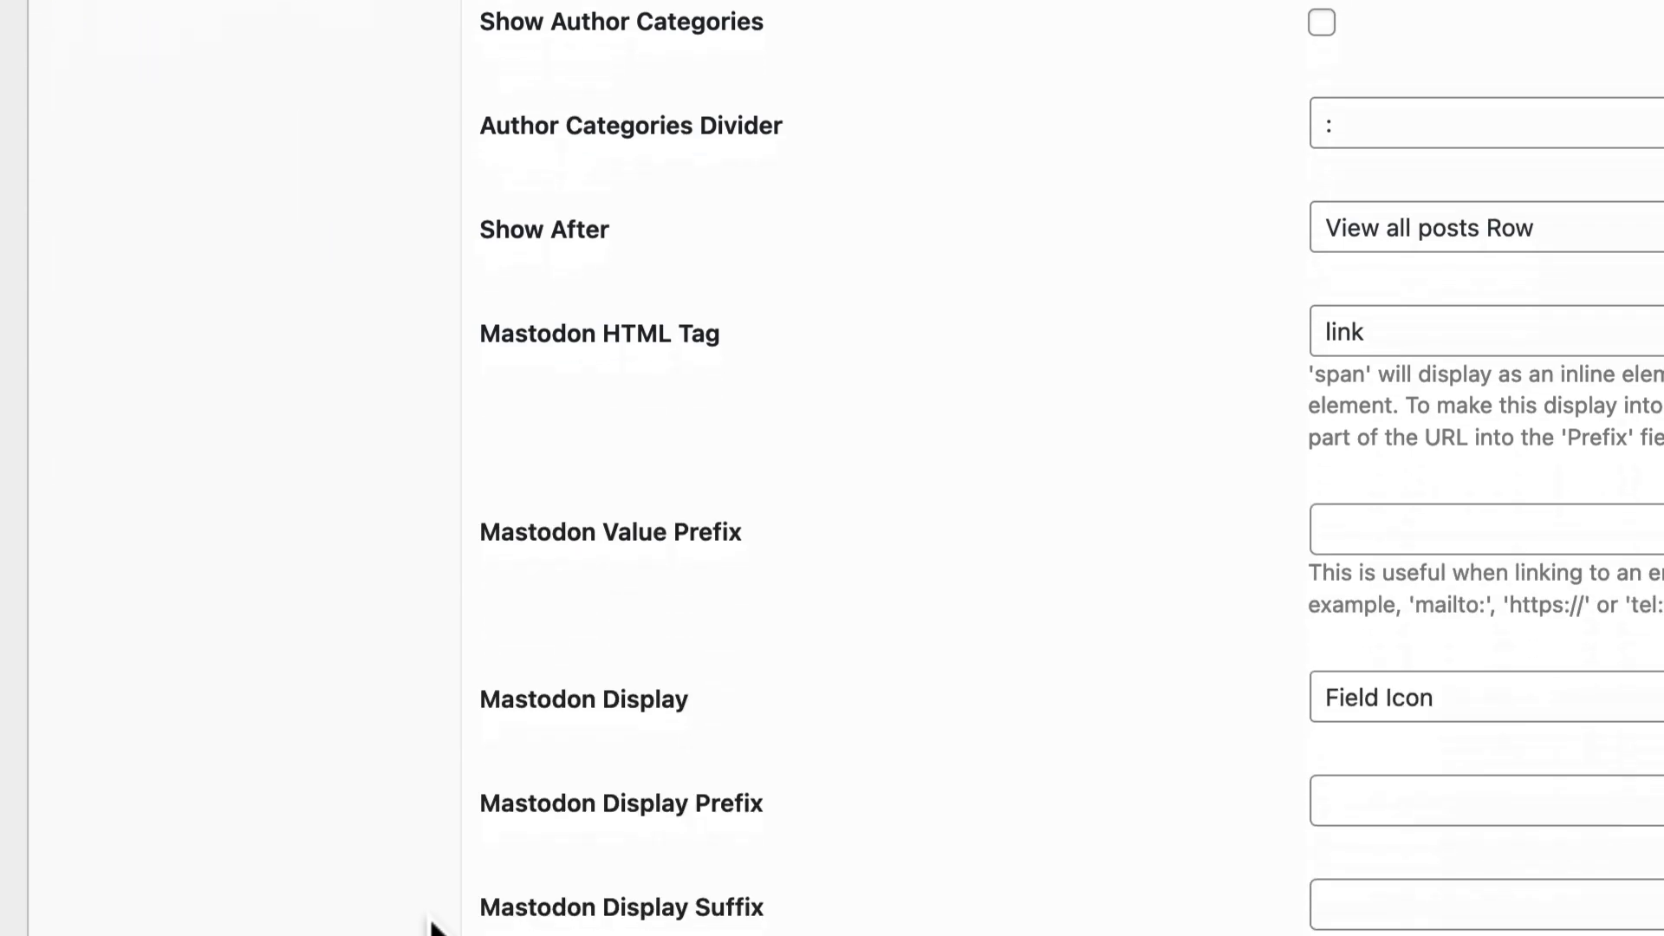
pyautogui.scroll(-16, 431, 927)
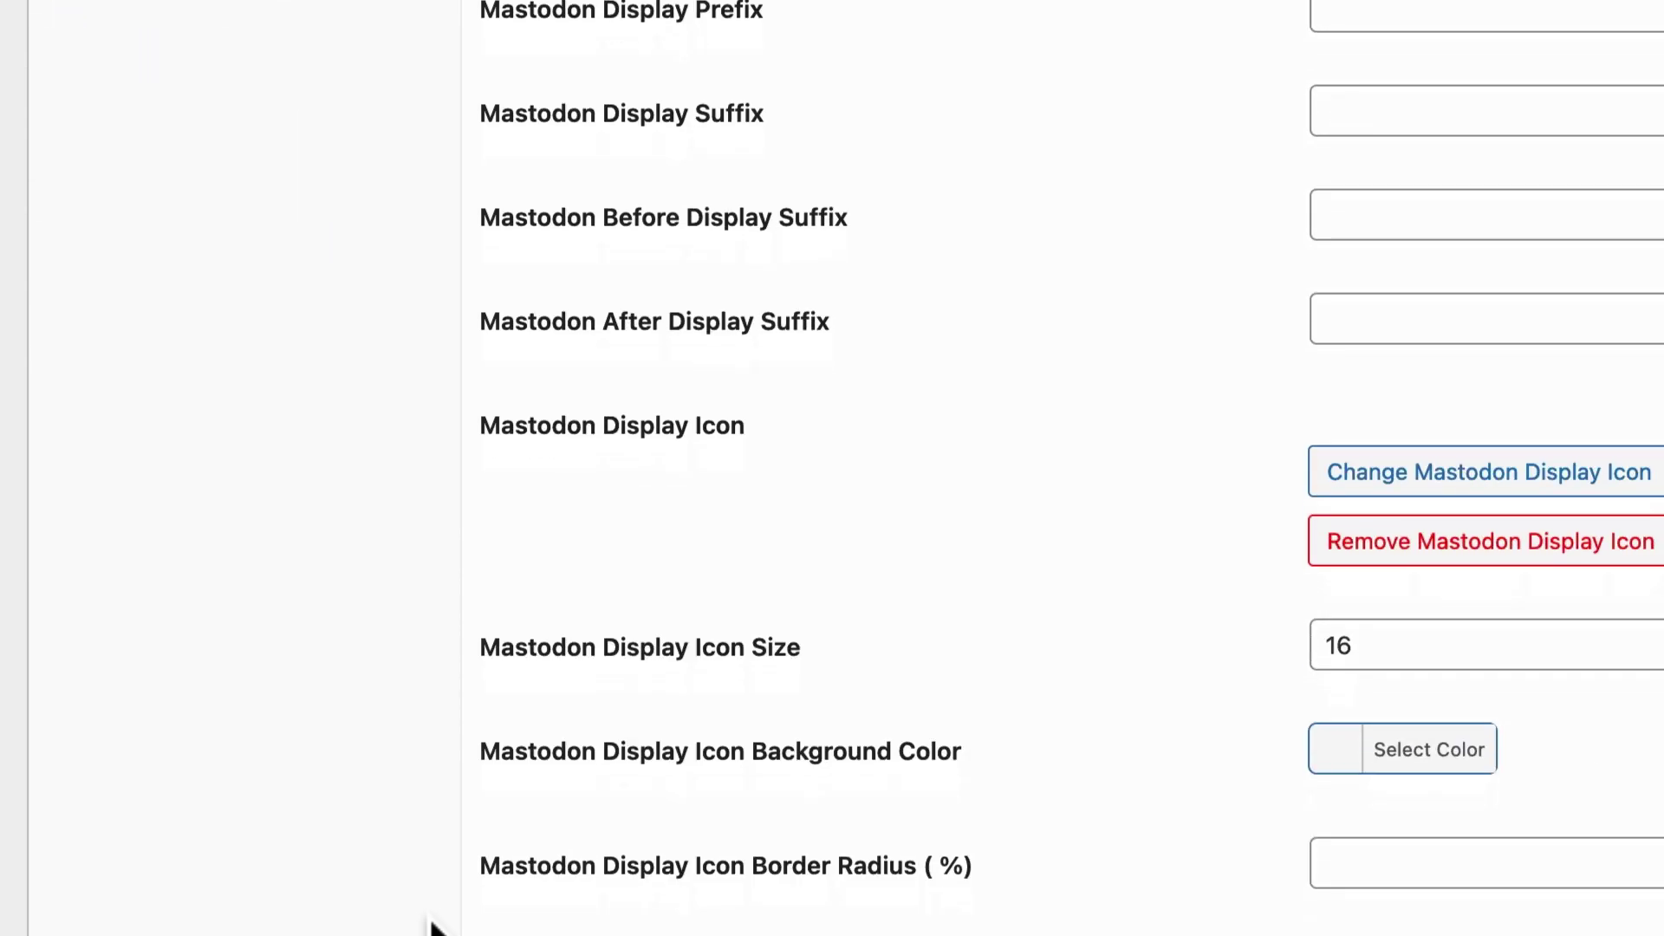
pyautogui.scroll(-2, 431, 927)
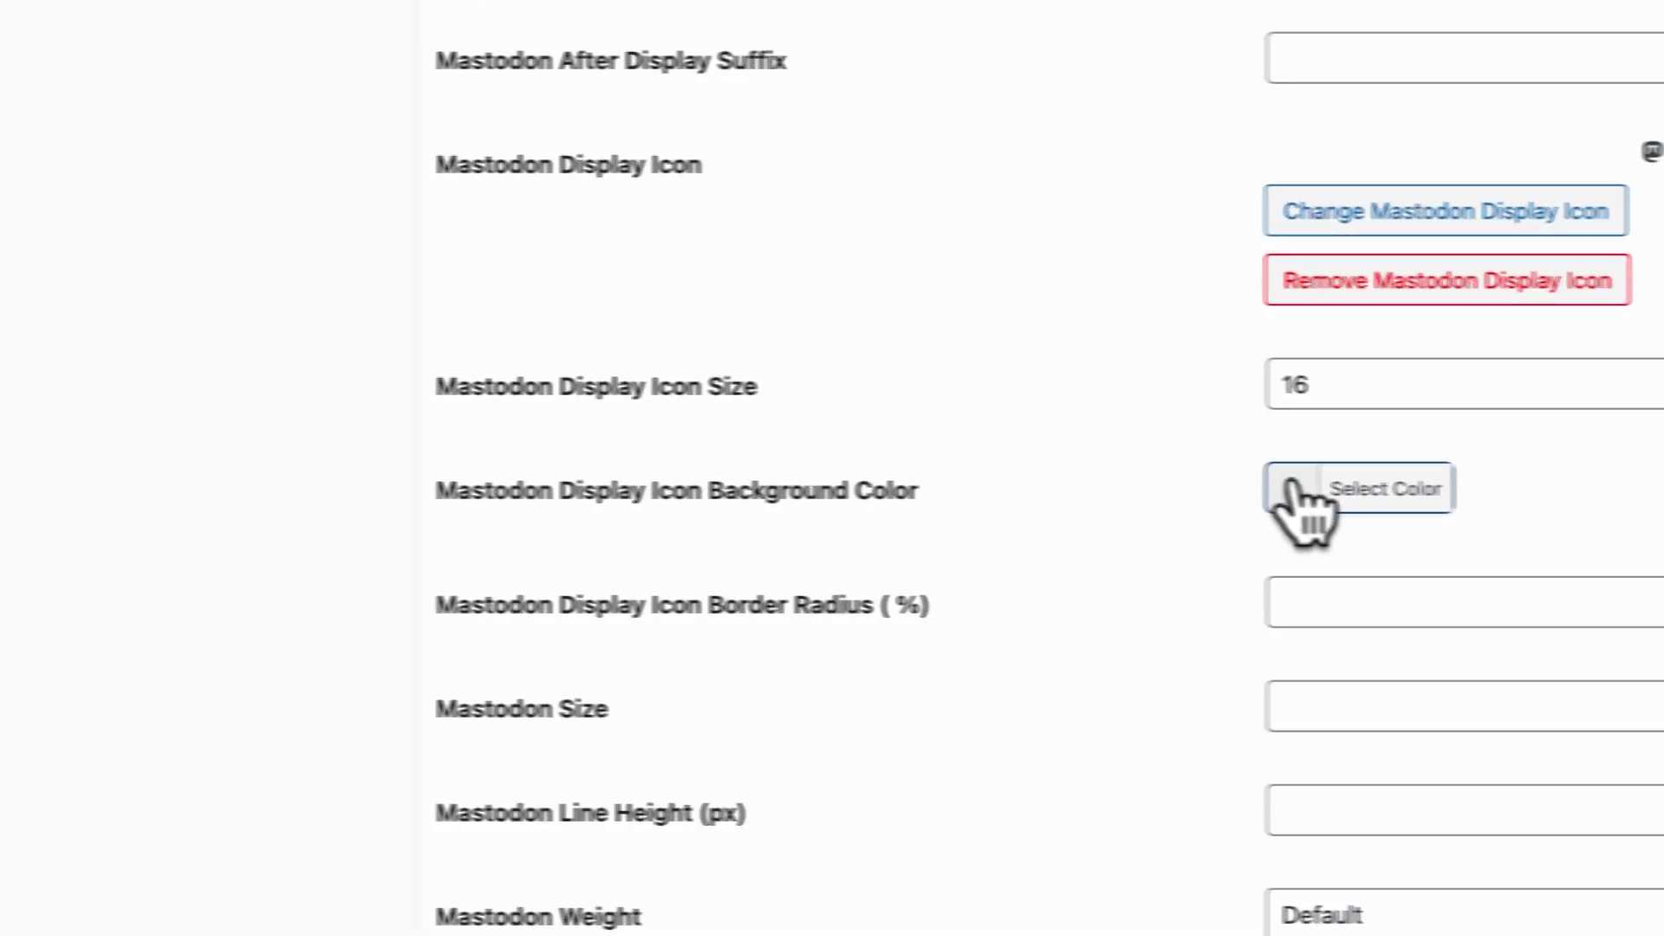
pyautogui.click(1330, 490)
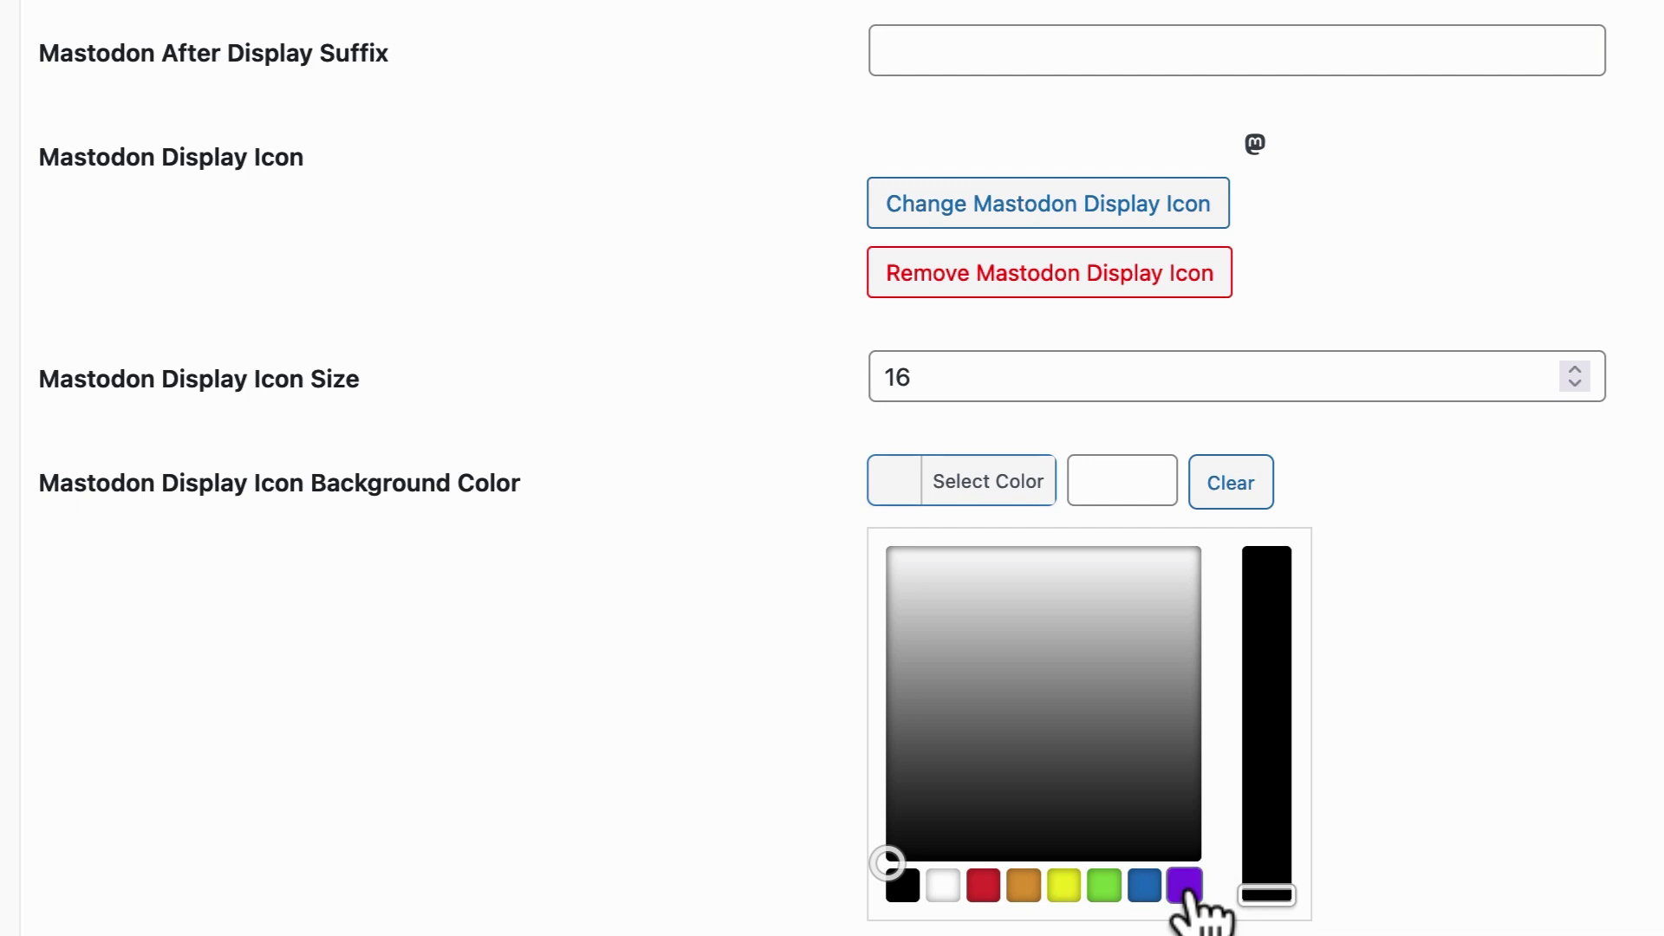
pyautogui.click(1187, 888)
# Set the Mastodon Color to the white preset swatch and check the author box preview.
pyautogui.scroll(-10, 419, 858)
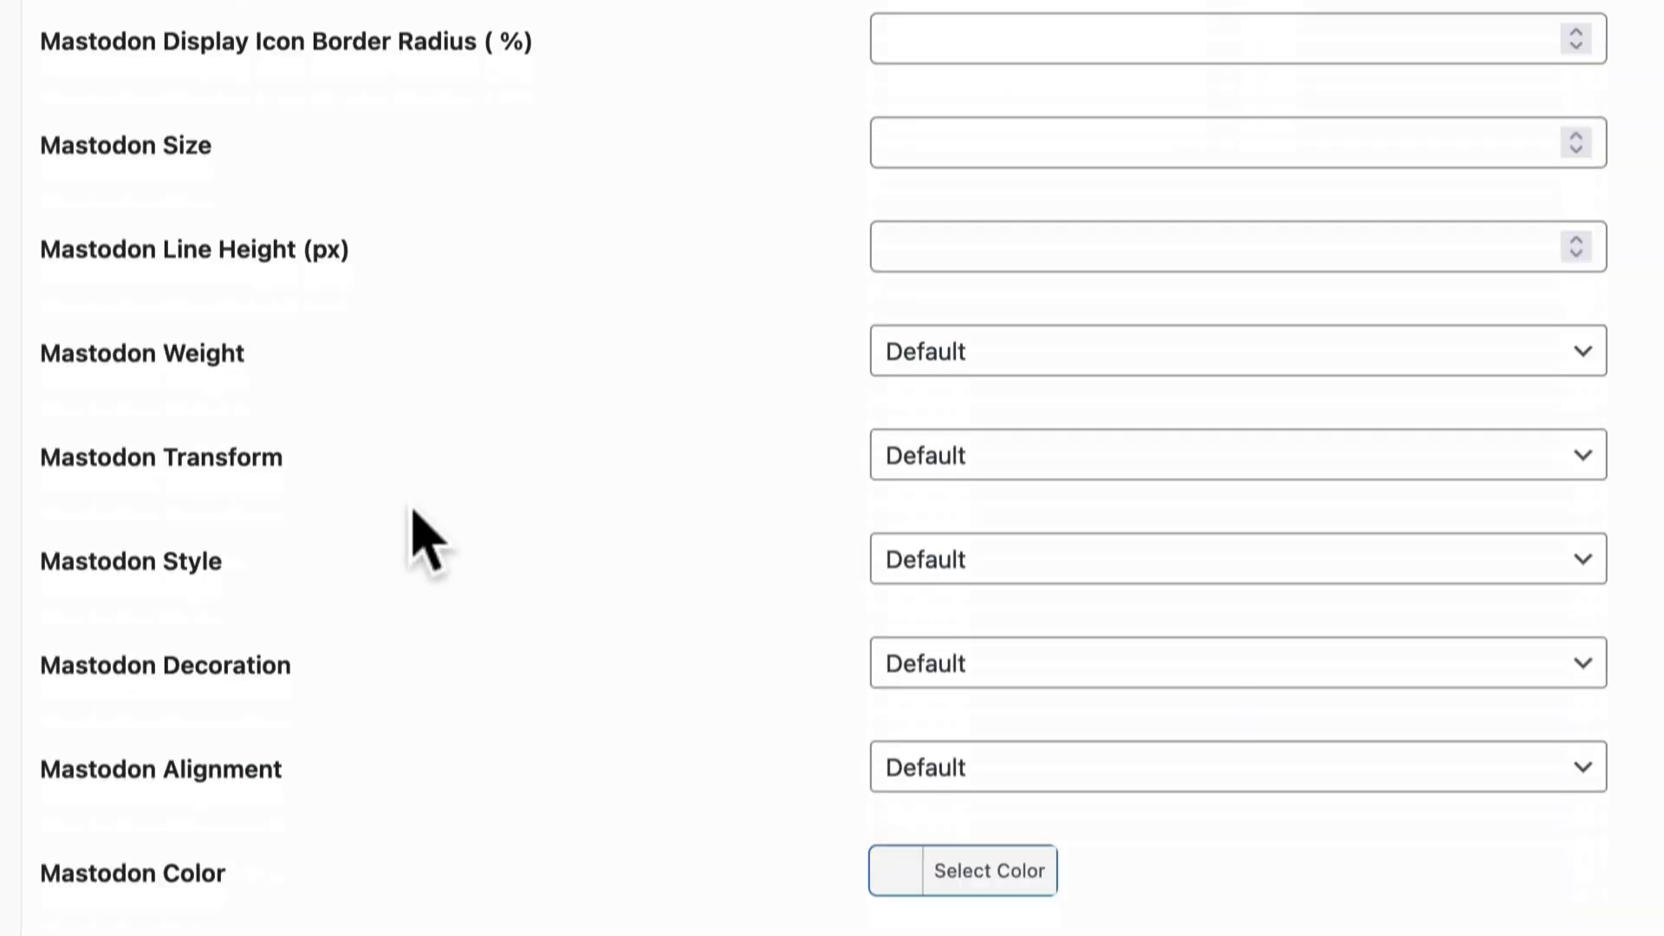
pyautogui.click(910, 870)
pyautogui.scroll(-5, 913, 870)
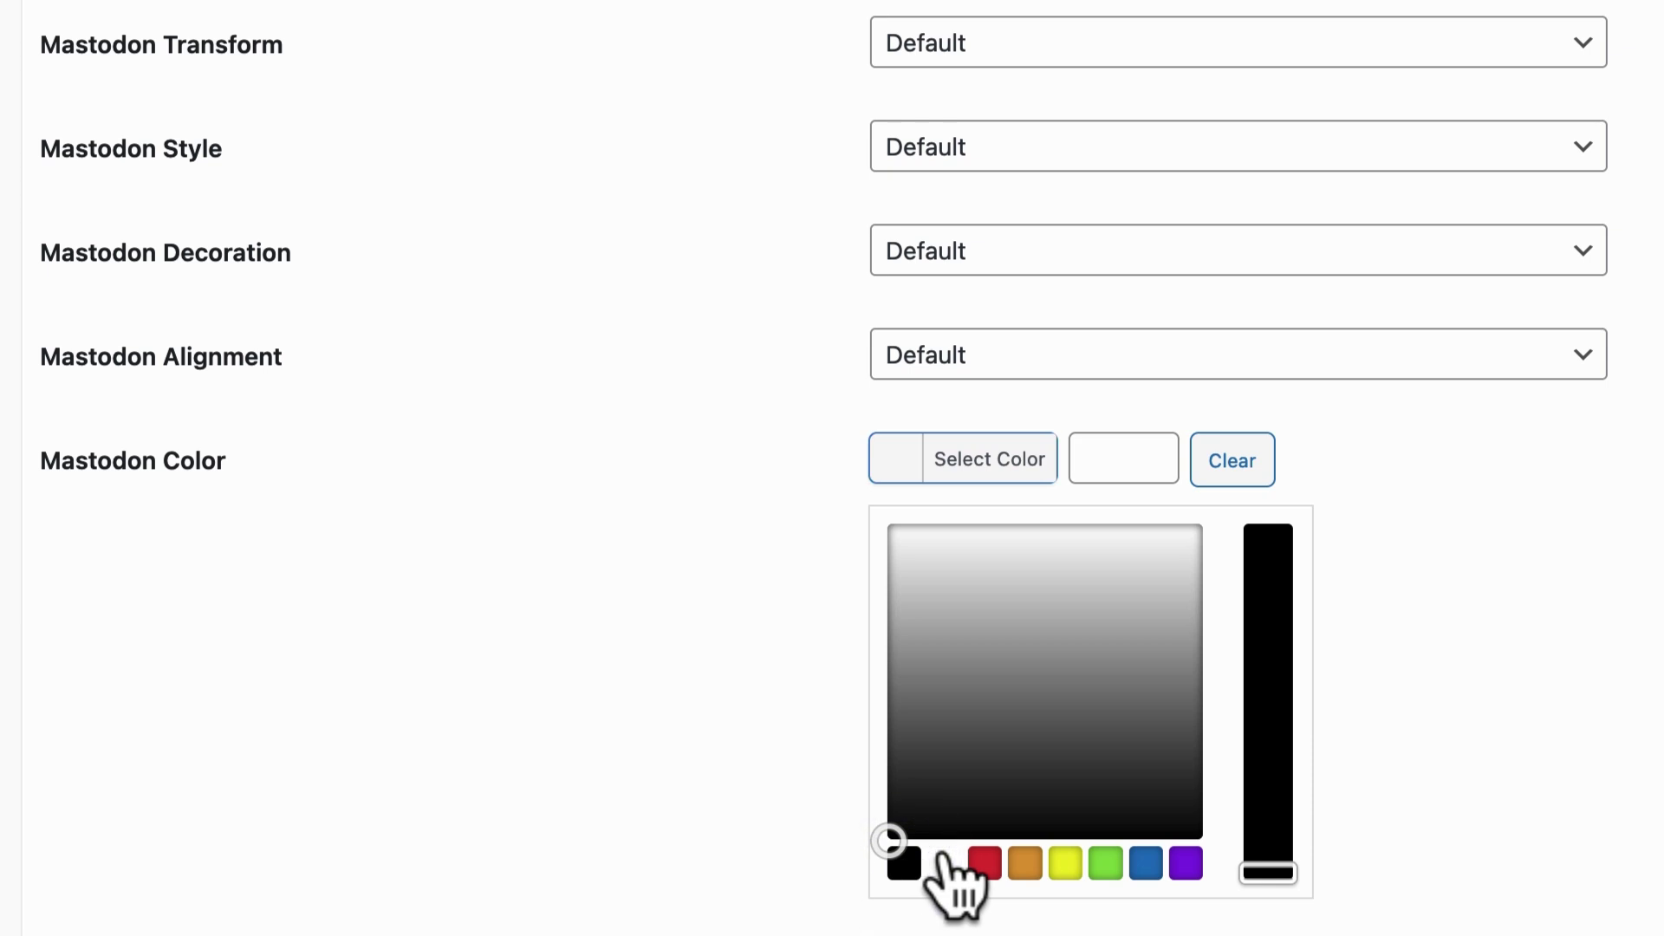
pyautogui.click(942, 861)
pyautogui.scroll(10, 454, 434)
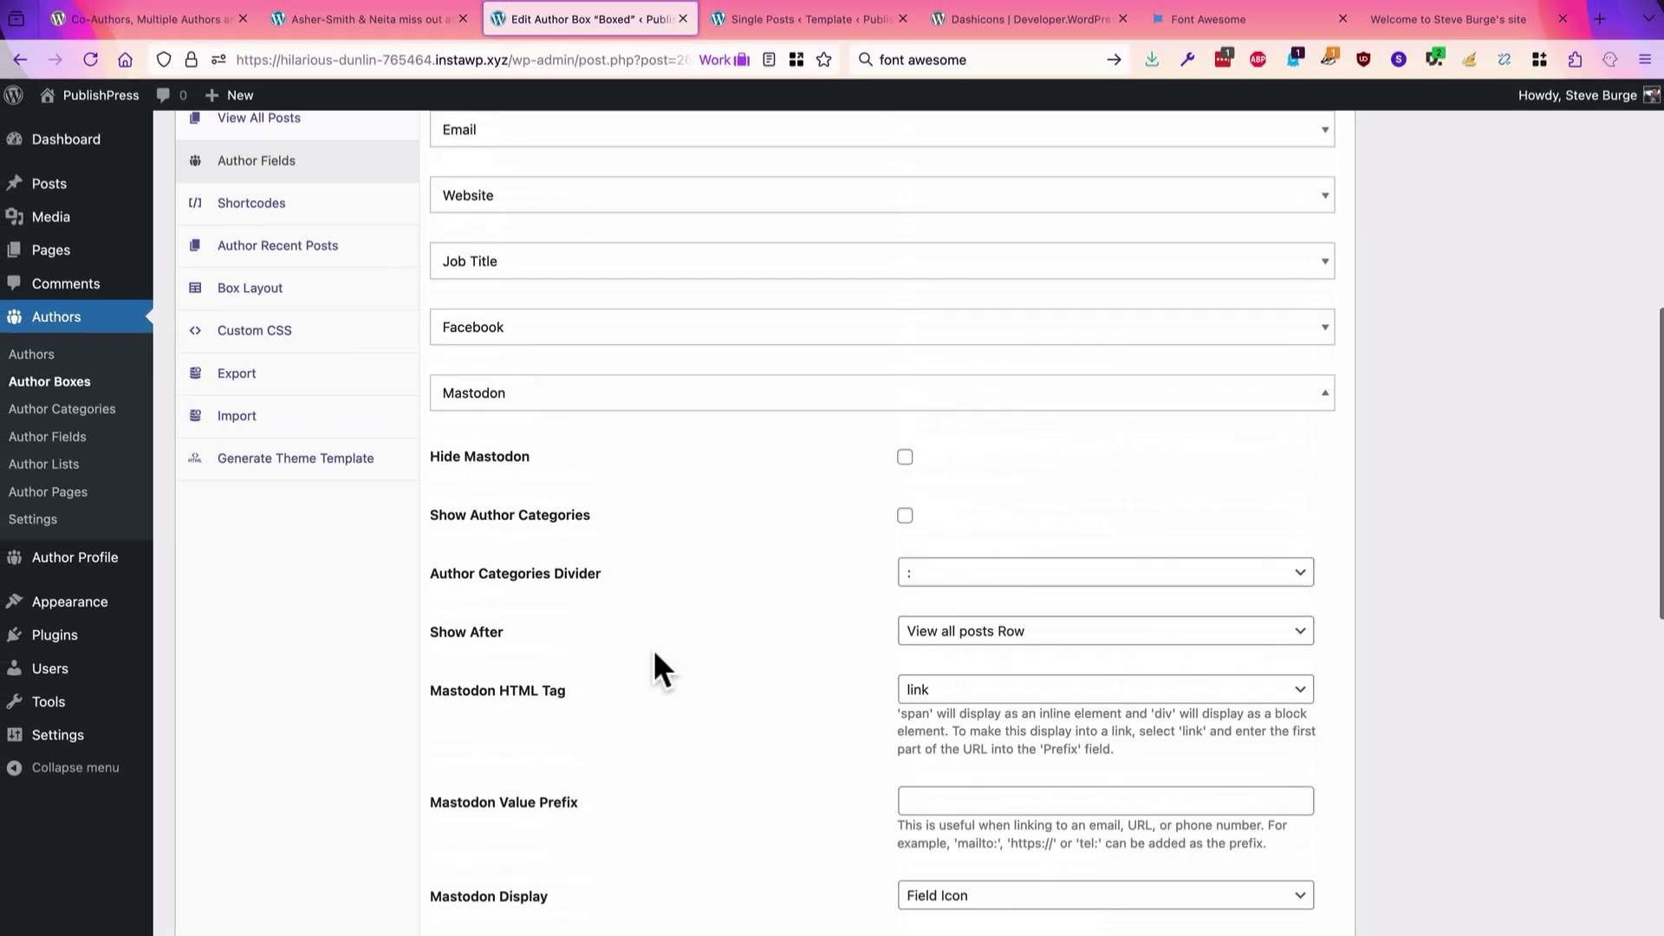
pyautogui.scroll(10, 655, 654)
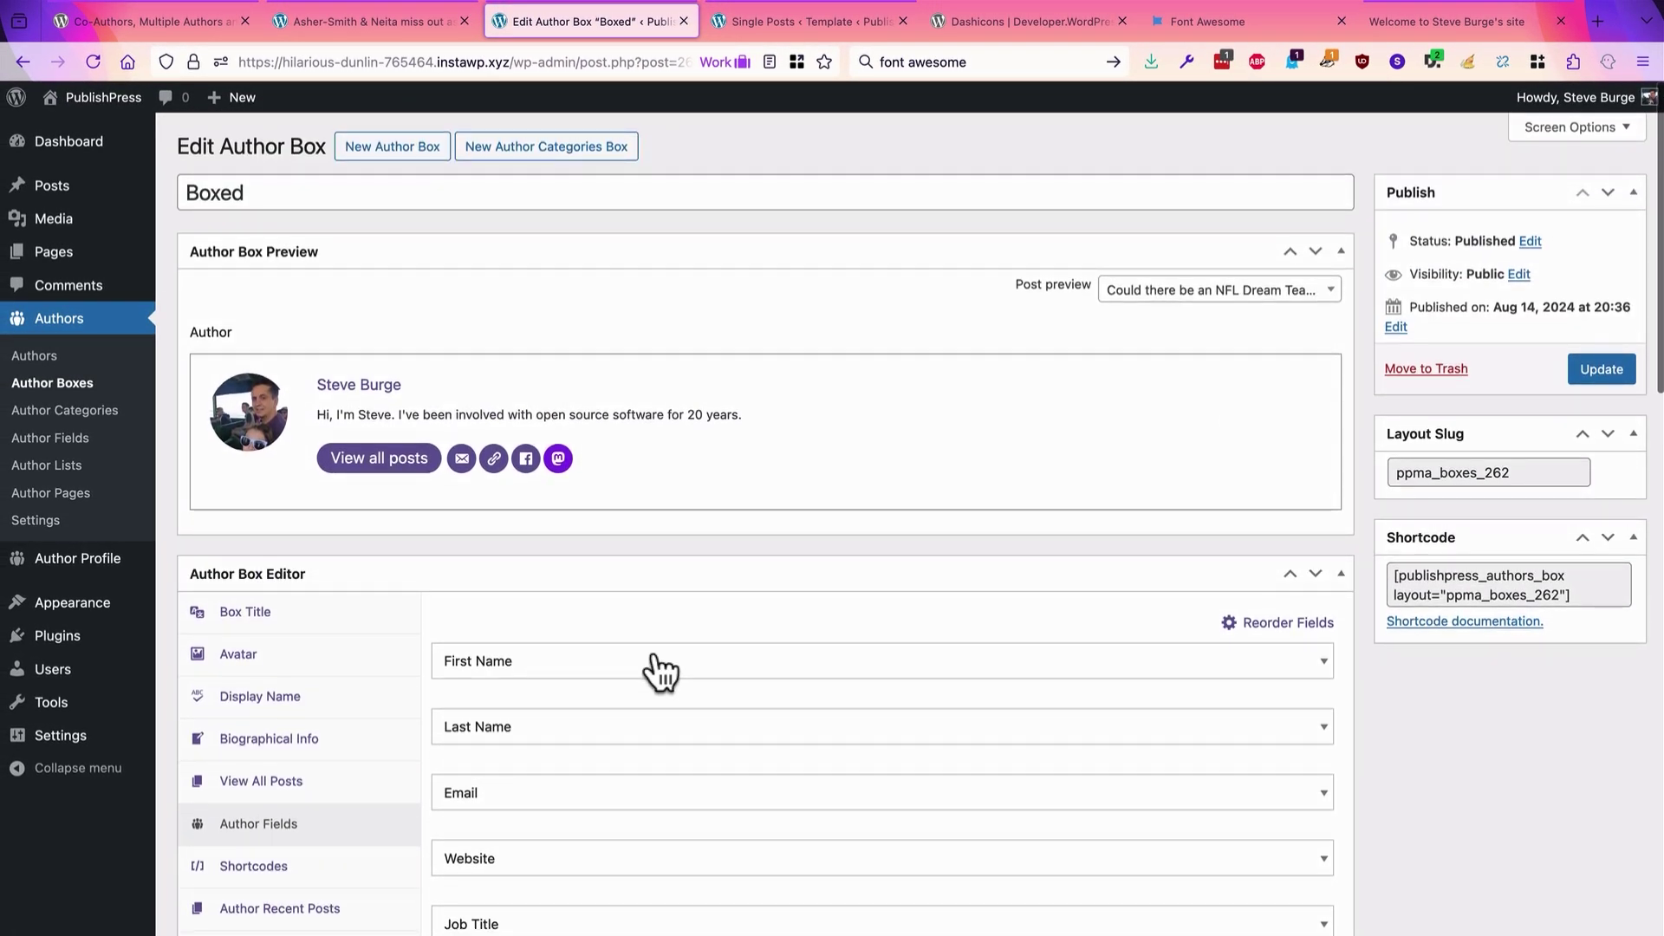
# Expand the Facebook field settings and copy its display icon background color code, #655997.
pyautogui.scroll(-3, 659, 672)
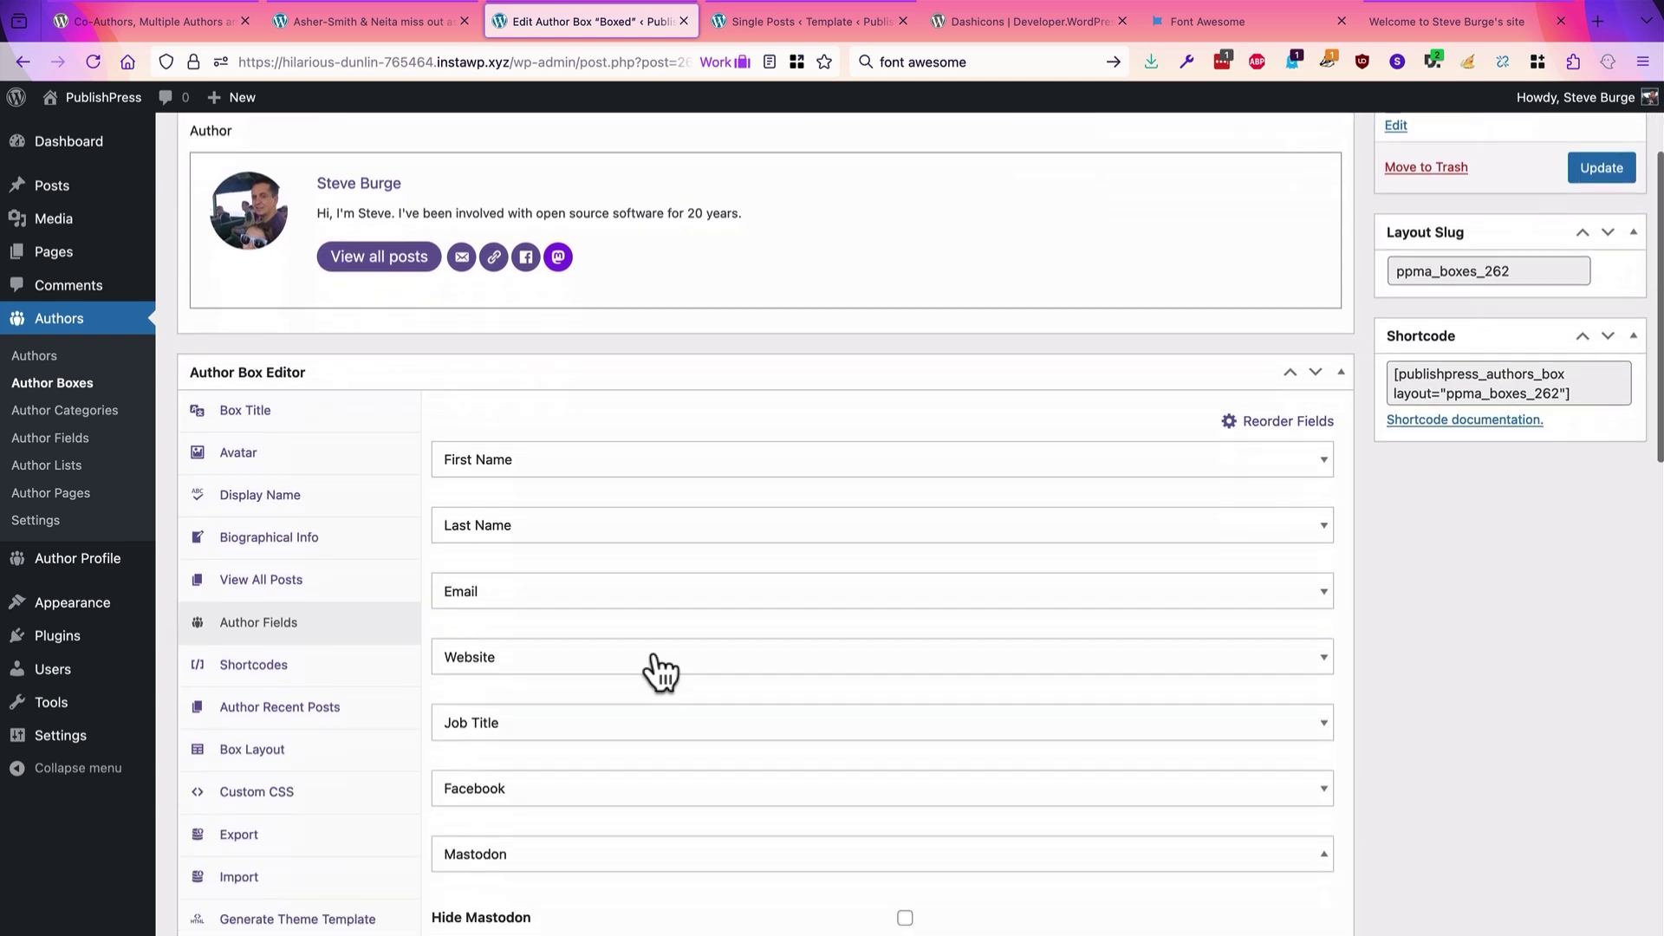
pyautogui.click(500, 743)
pyautogui.scroll(-12, 531, 747)
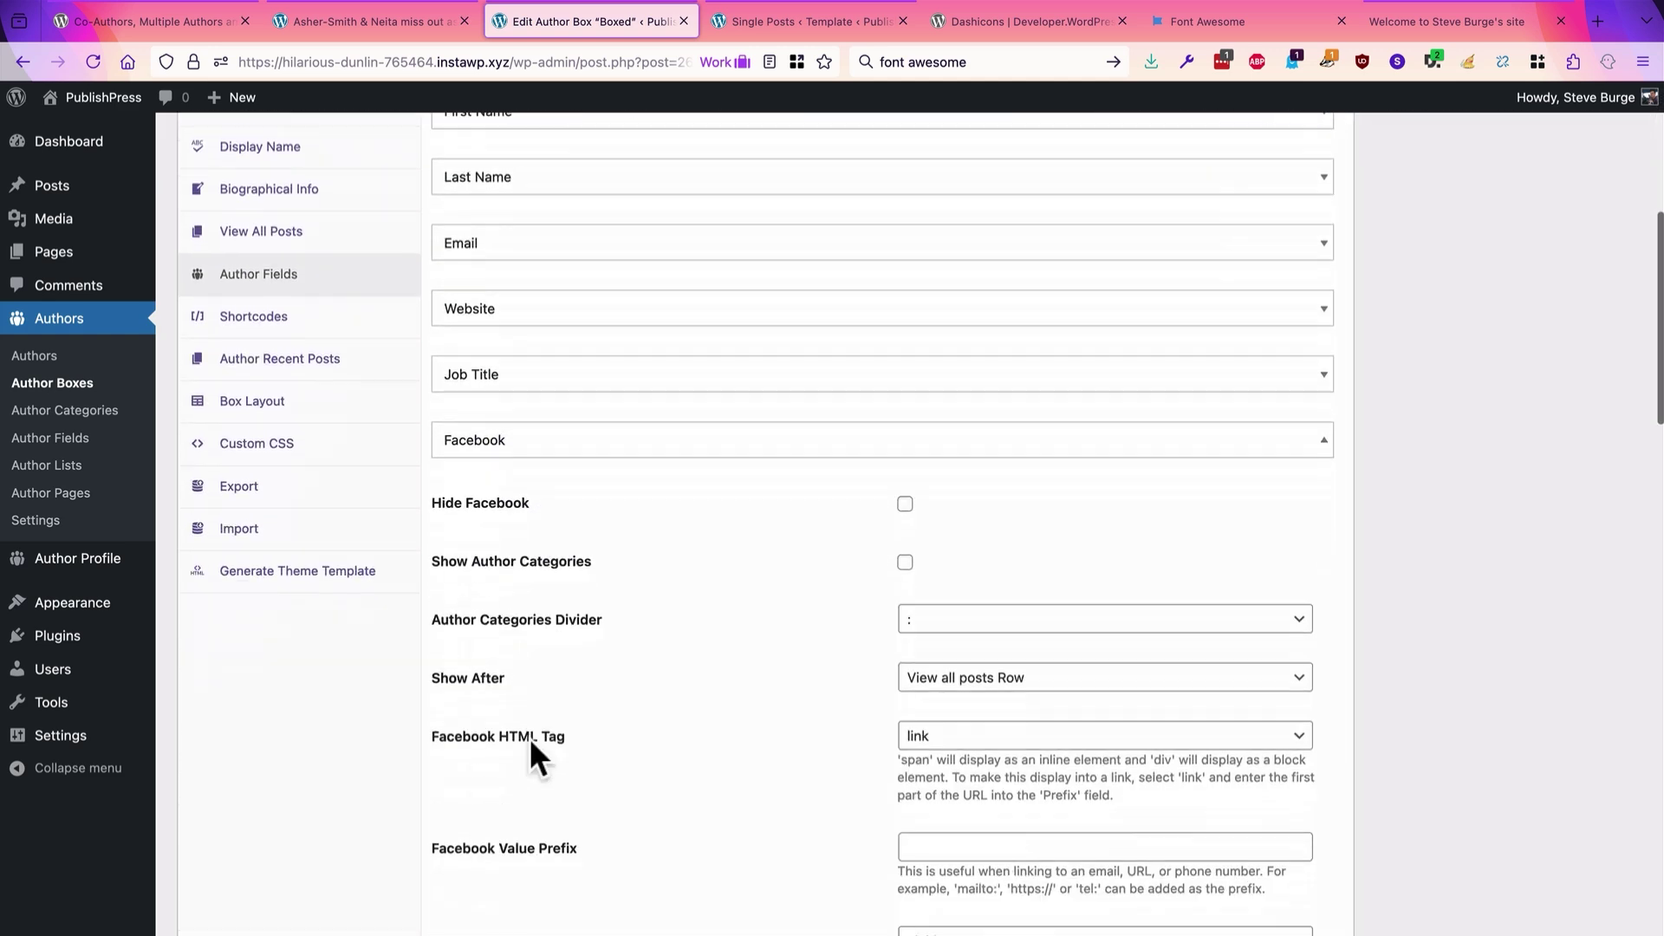
pyautogui.scroll(-1, 532, 744)
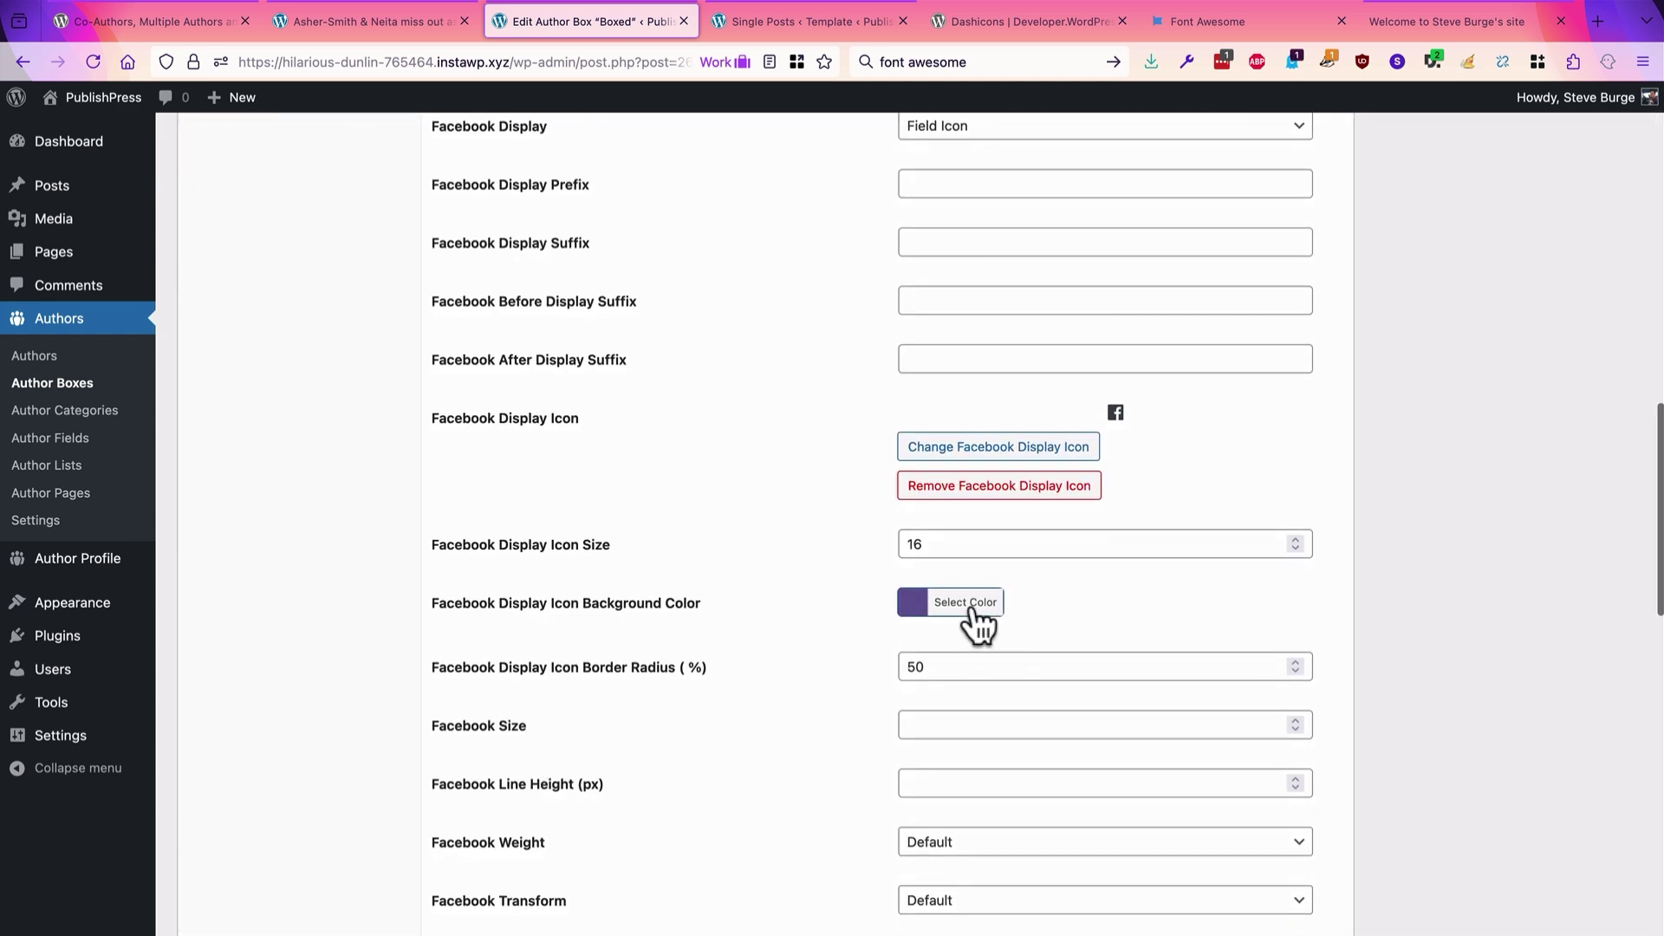
pyautogui.click(972, 609)
pyautogui.moveTo(1064, 601); pyautogui.dragTo(1008, 601)
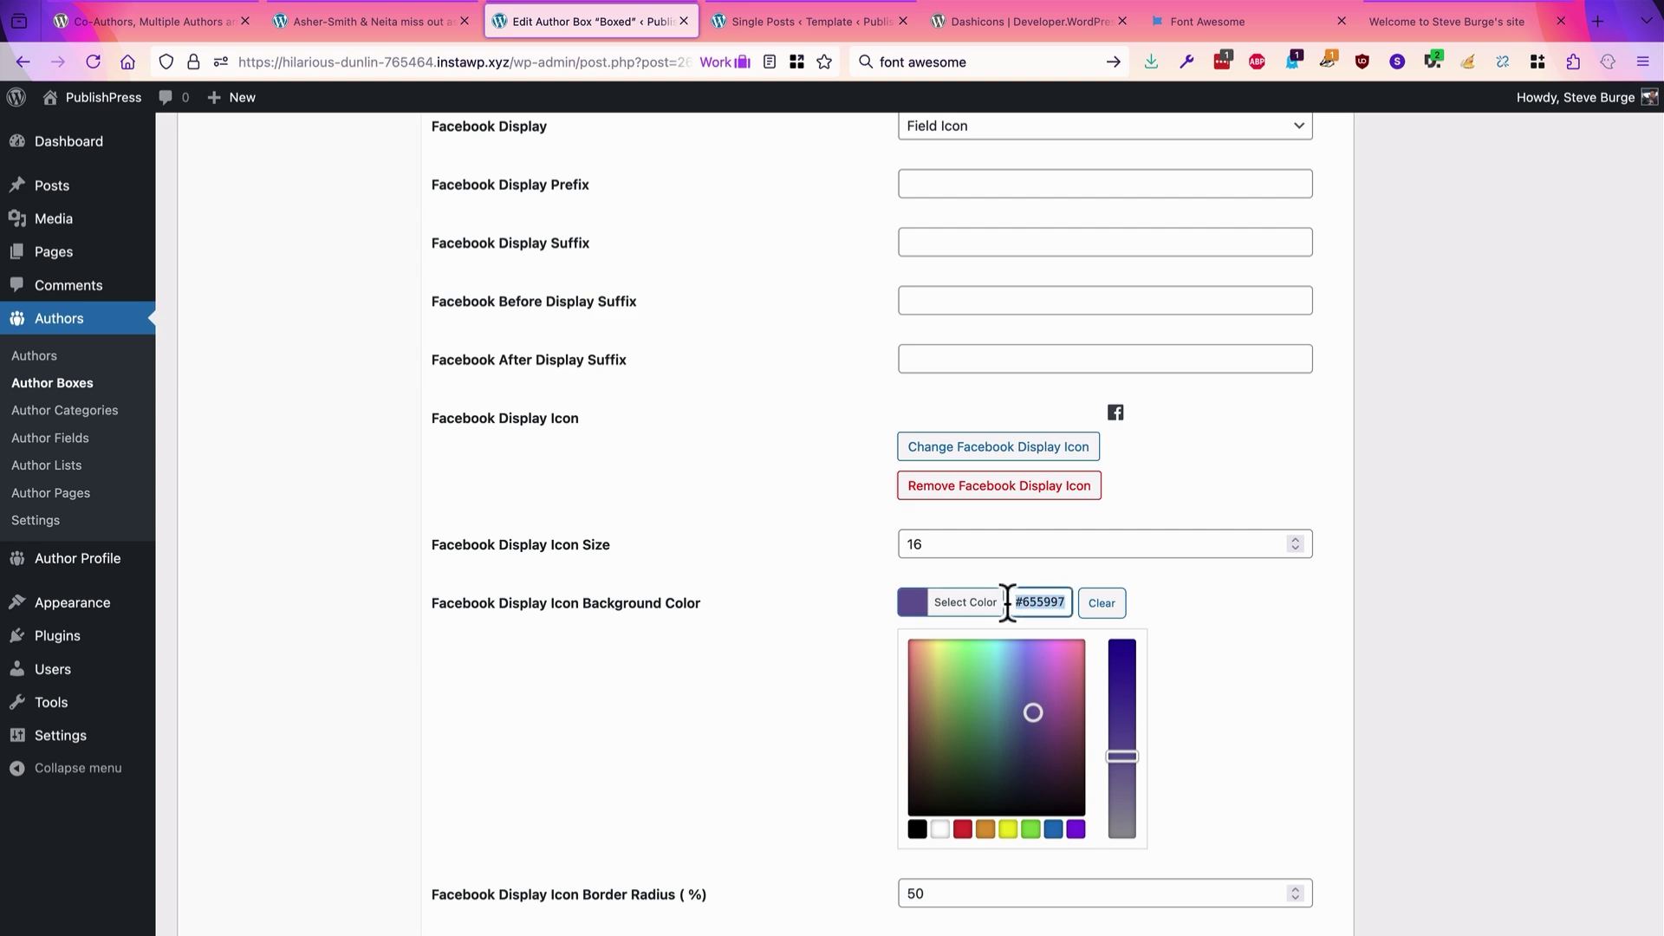
# Replace the Mastodon display icon background color with the copied Facebook code #655997.
pyautogui.scroll(-12, 686, 681)
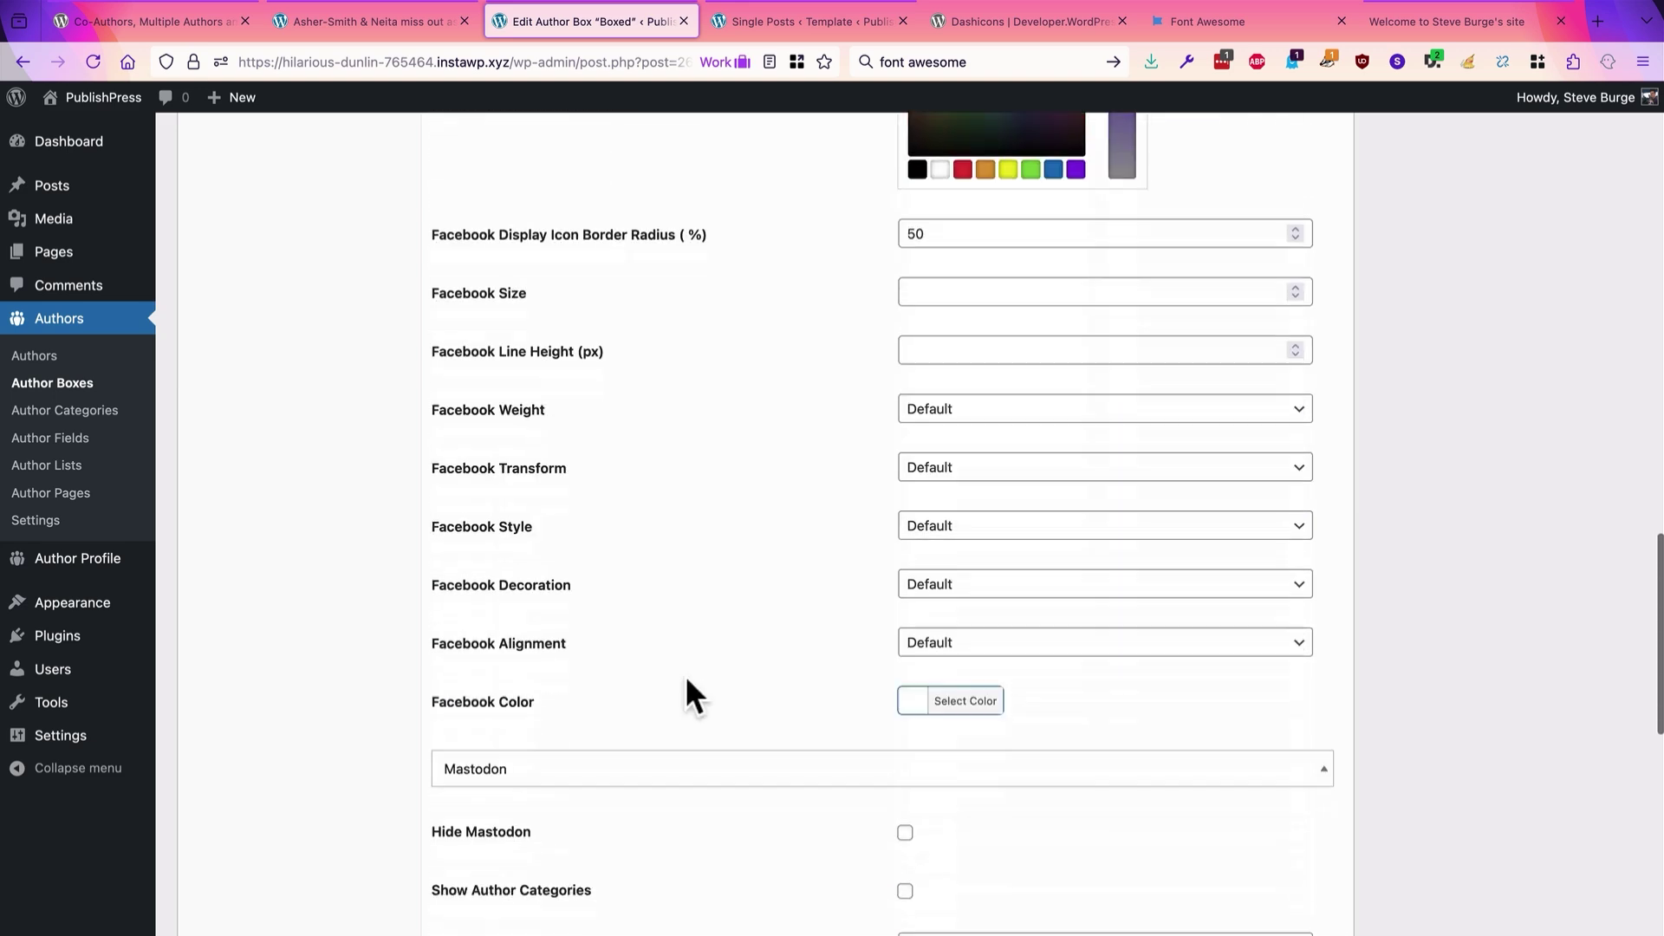
pyautogui.scroll(-5, 686, 693)
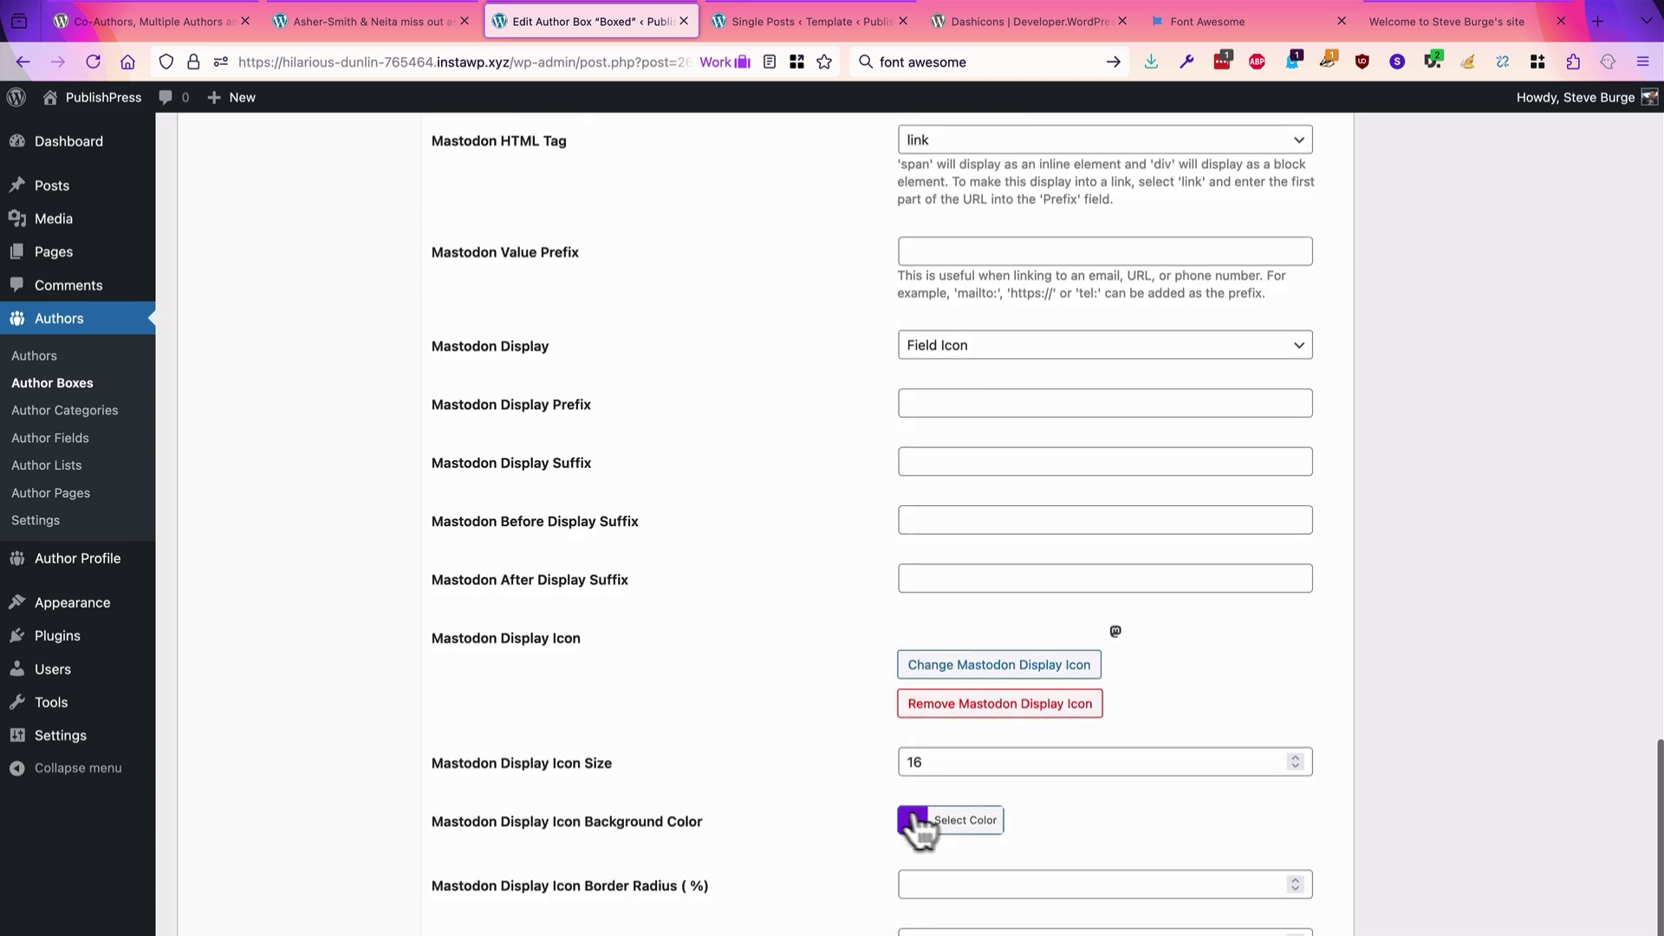
pyautogui.click(919, 823)
pyautogui.scroll(-2, 958, 836)
pyautogui.moveTo(1069, 593); pyautogui.dragTo(1010, 594)
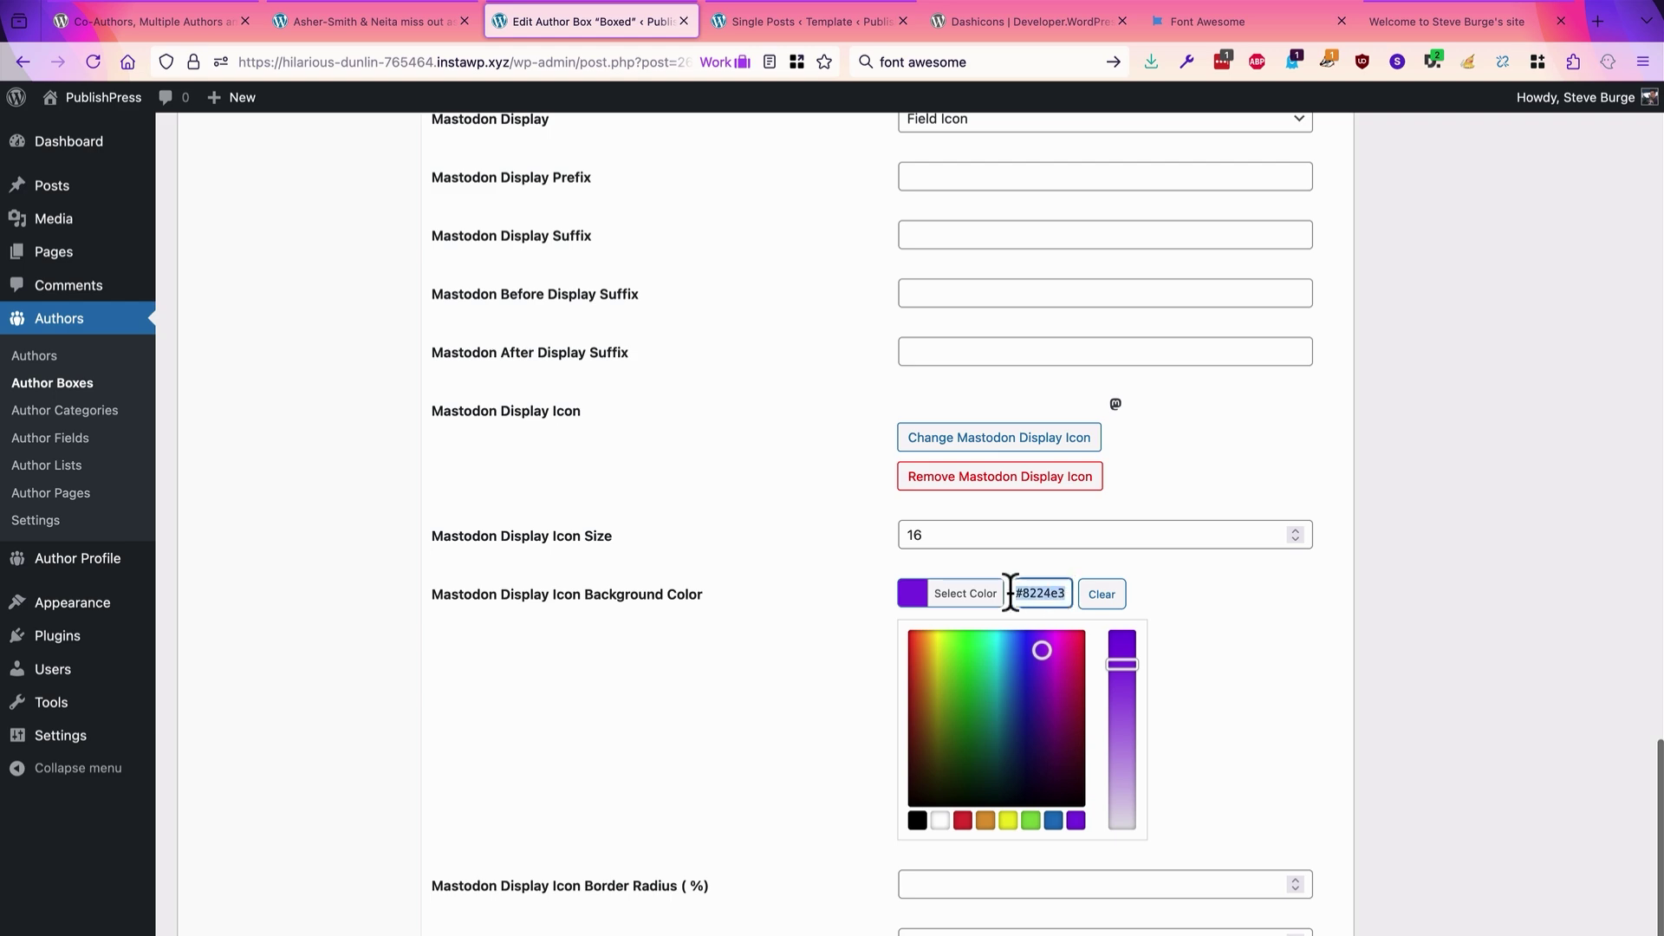
pyautogui.click(742, 663)
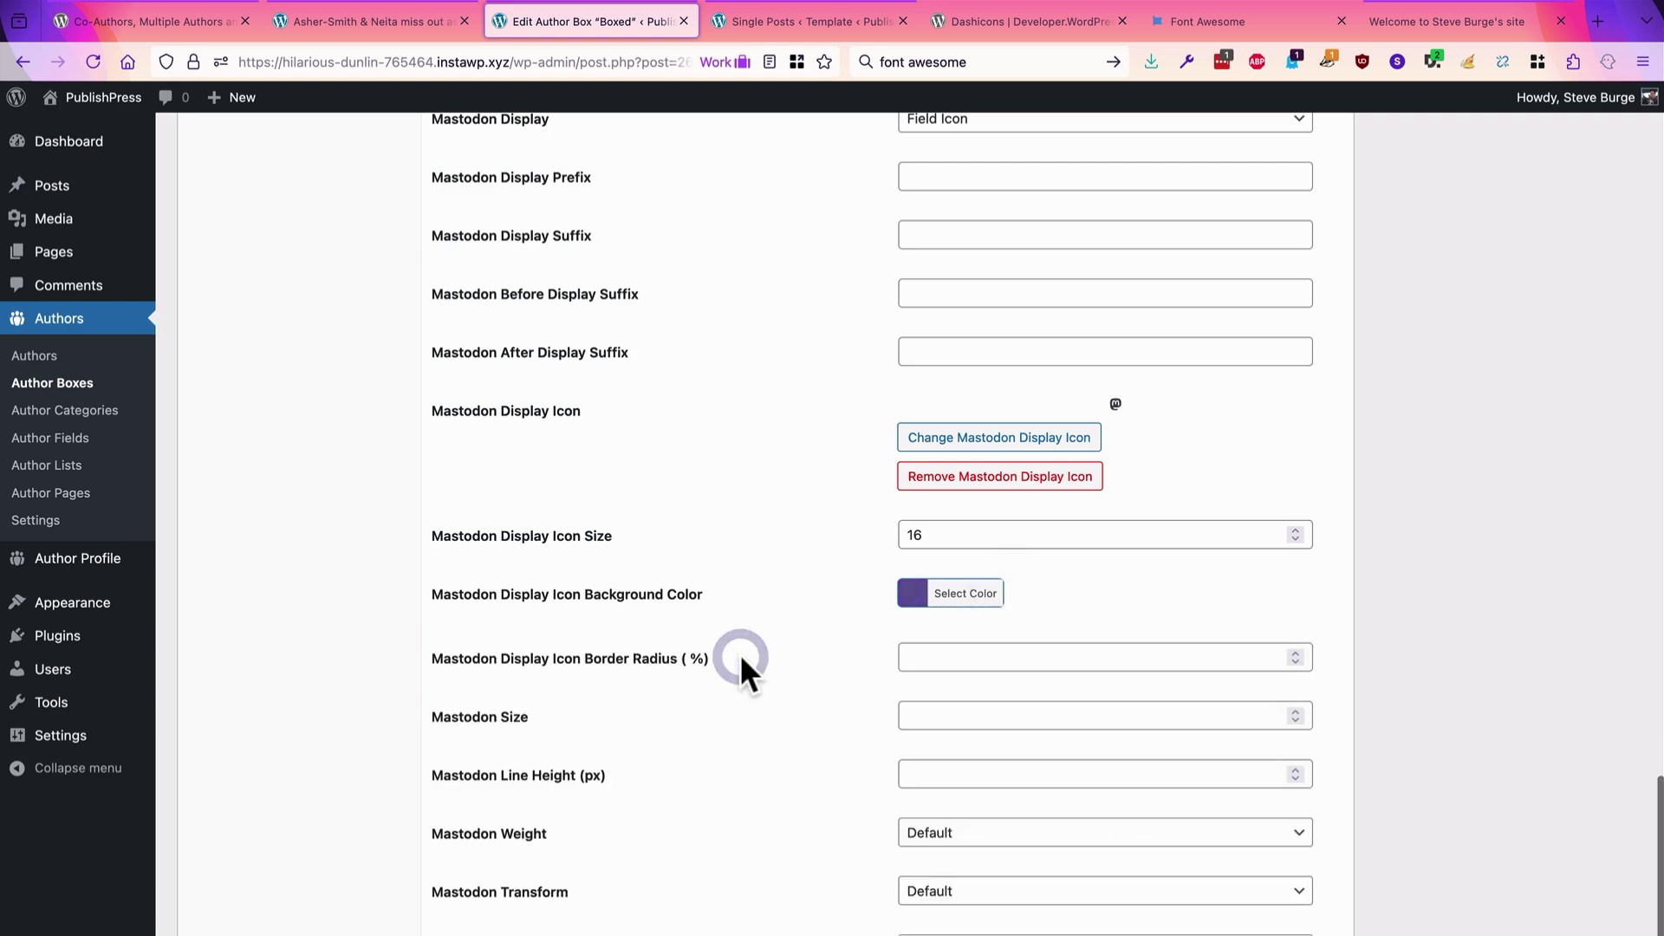
# Check the Mastodon icon in the author box preview and save the updated Boxed author box.
pyautogui.scroll(8, 742, 672)
pyautogui.scroll(20, 742, 660)
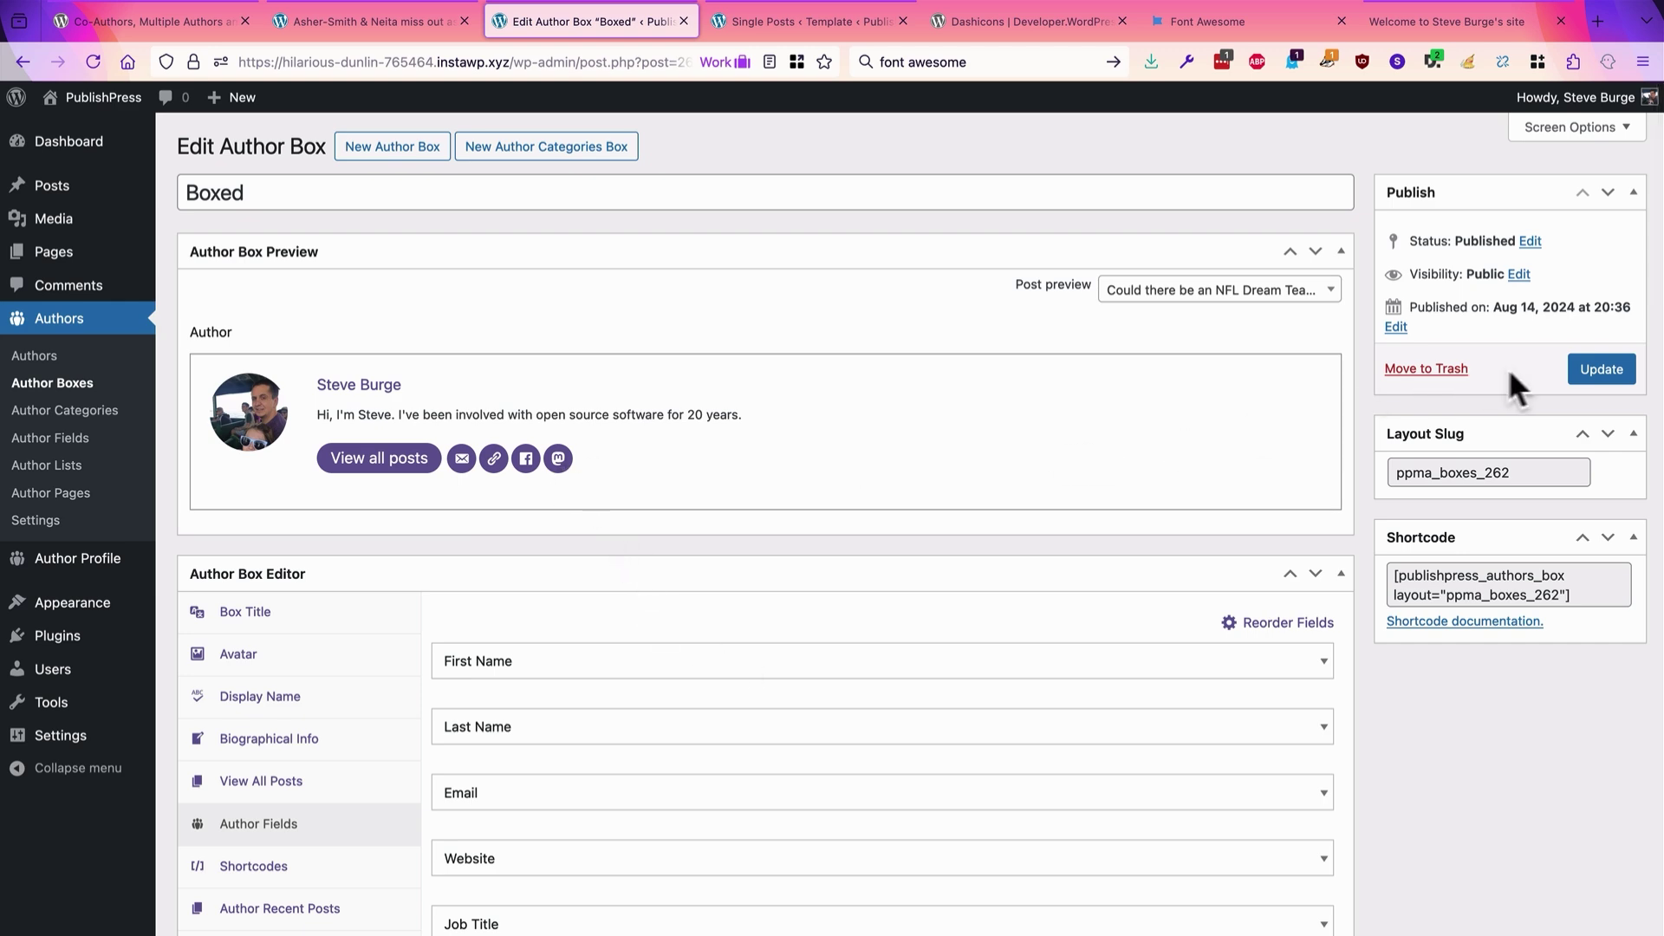
pyautogui.click(1597, 367)
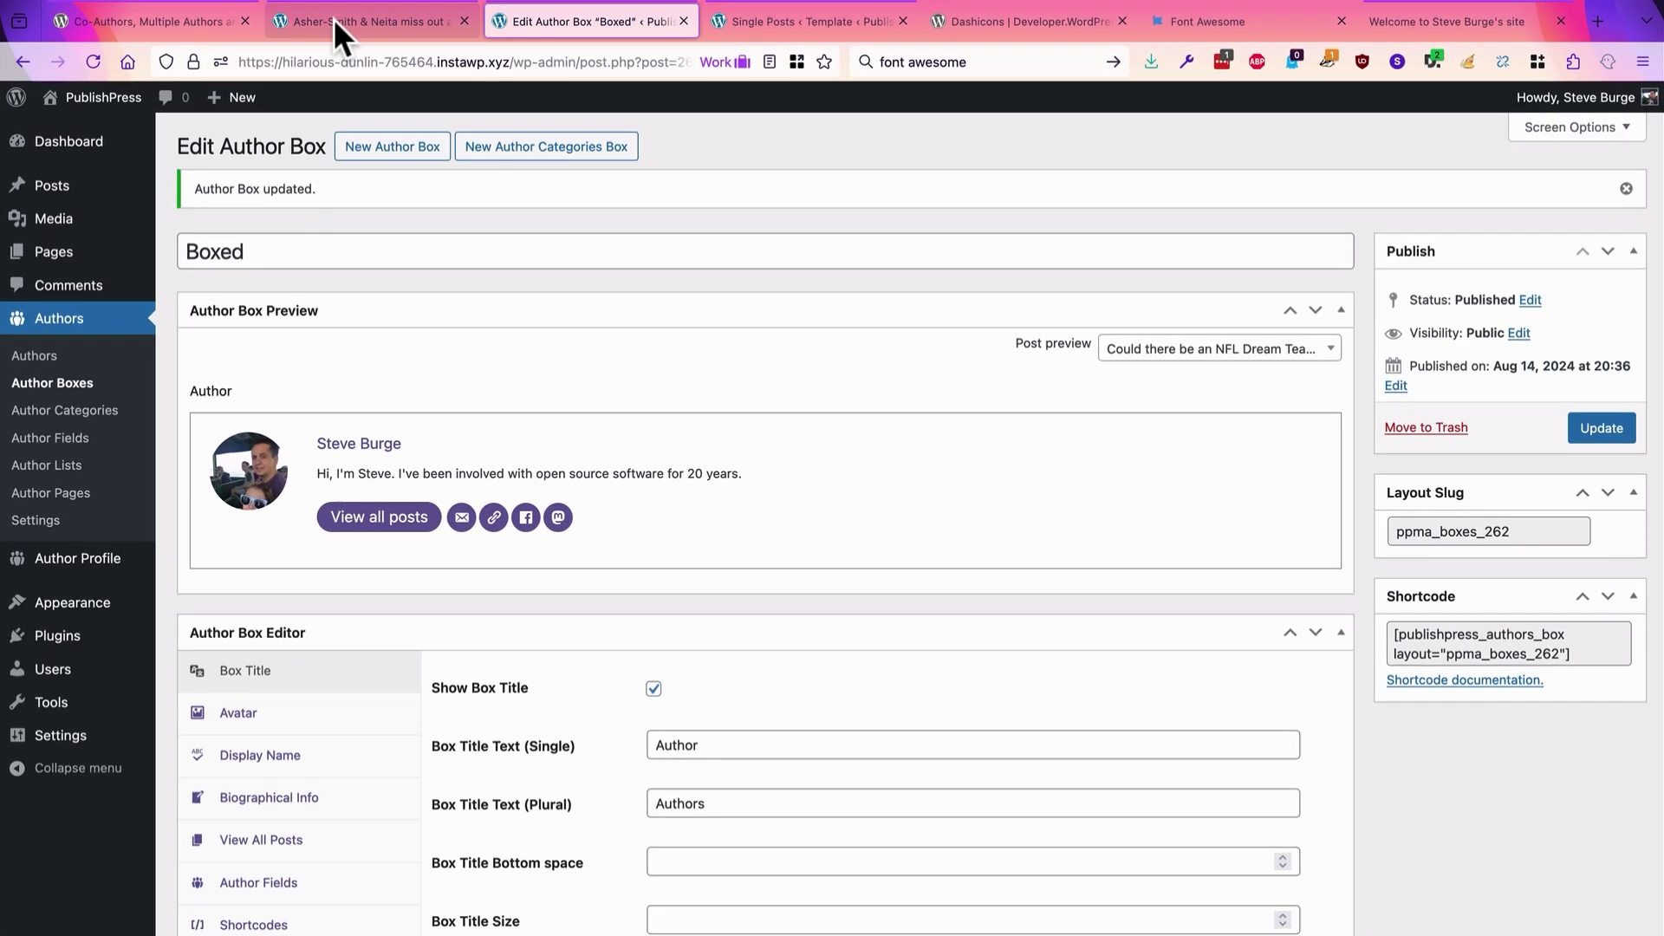
# Reload the published Asher-Smith & Neita post to check its author box icons, and return to the PublishPress Authors plugin page.
pyautogui.click(335, 18)
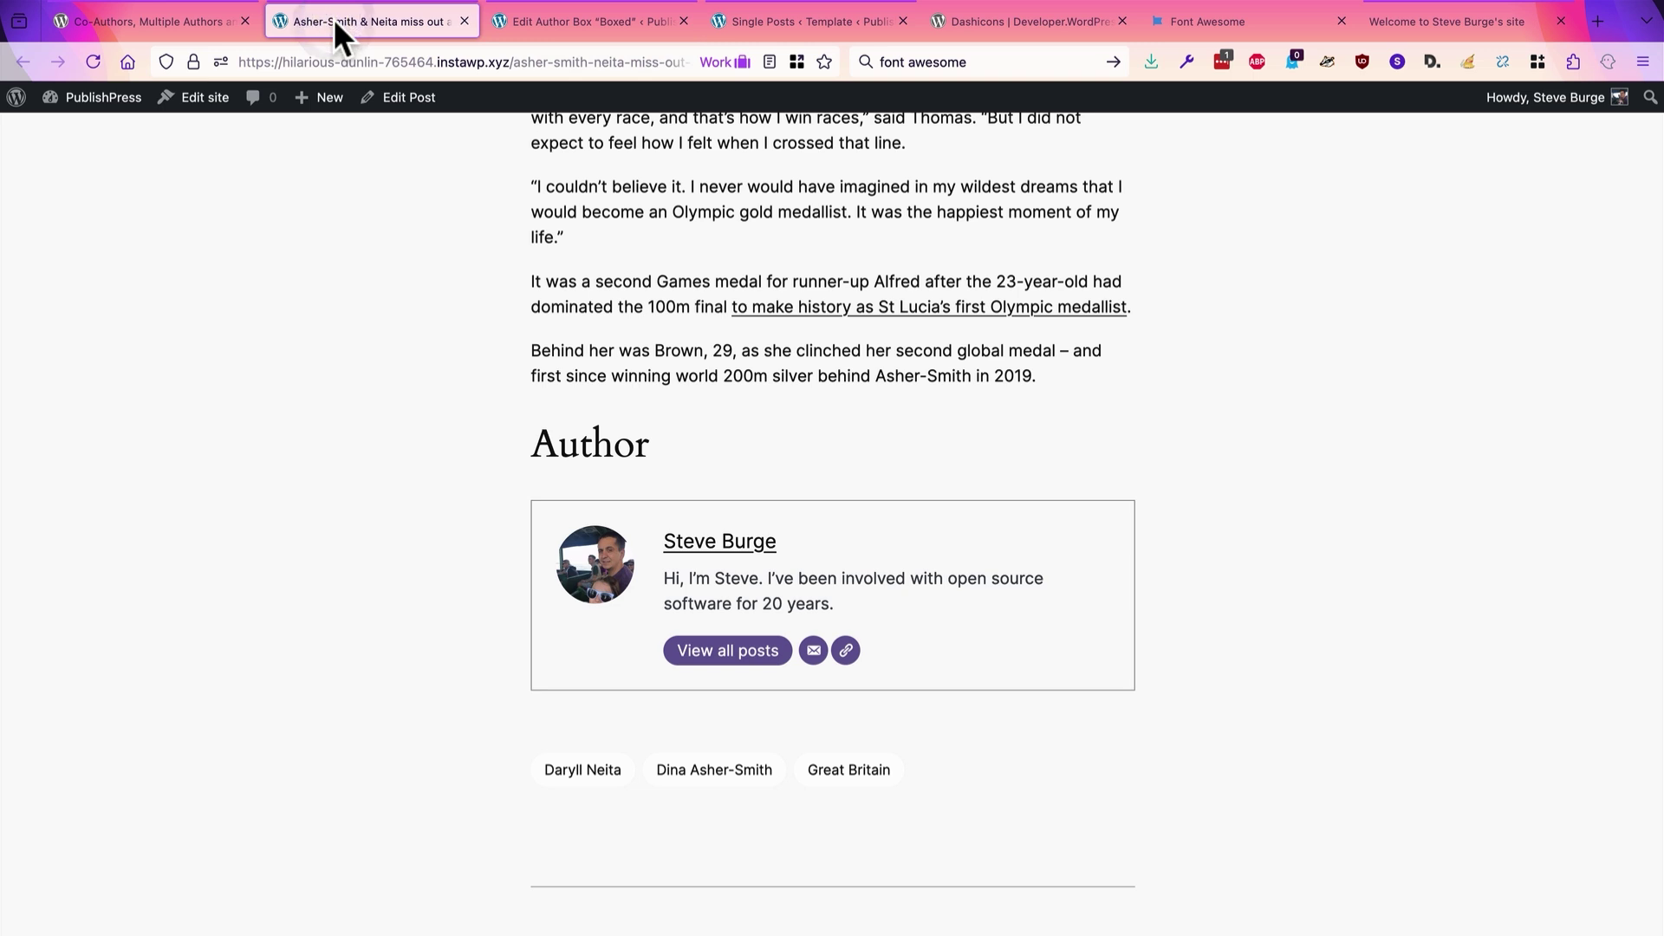
pyautogui.click(90, 60)
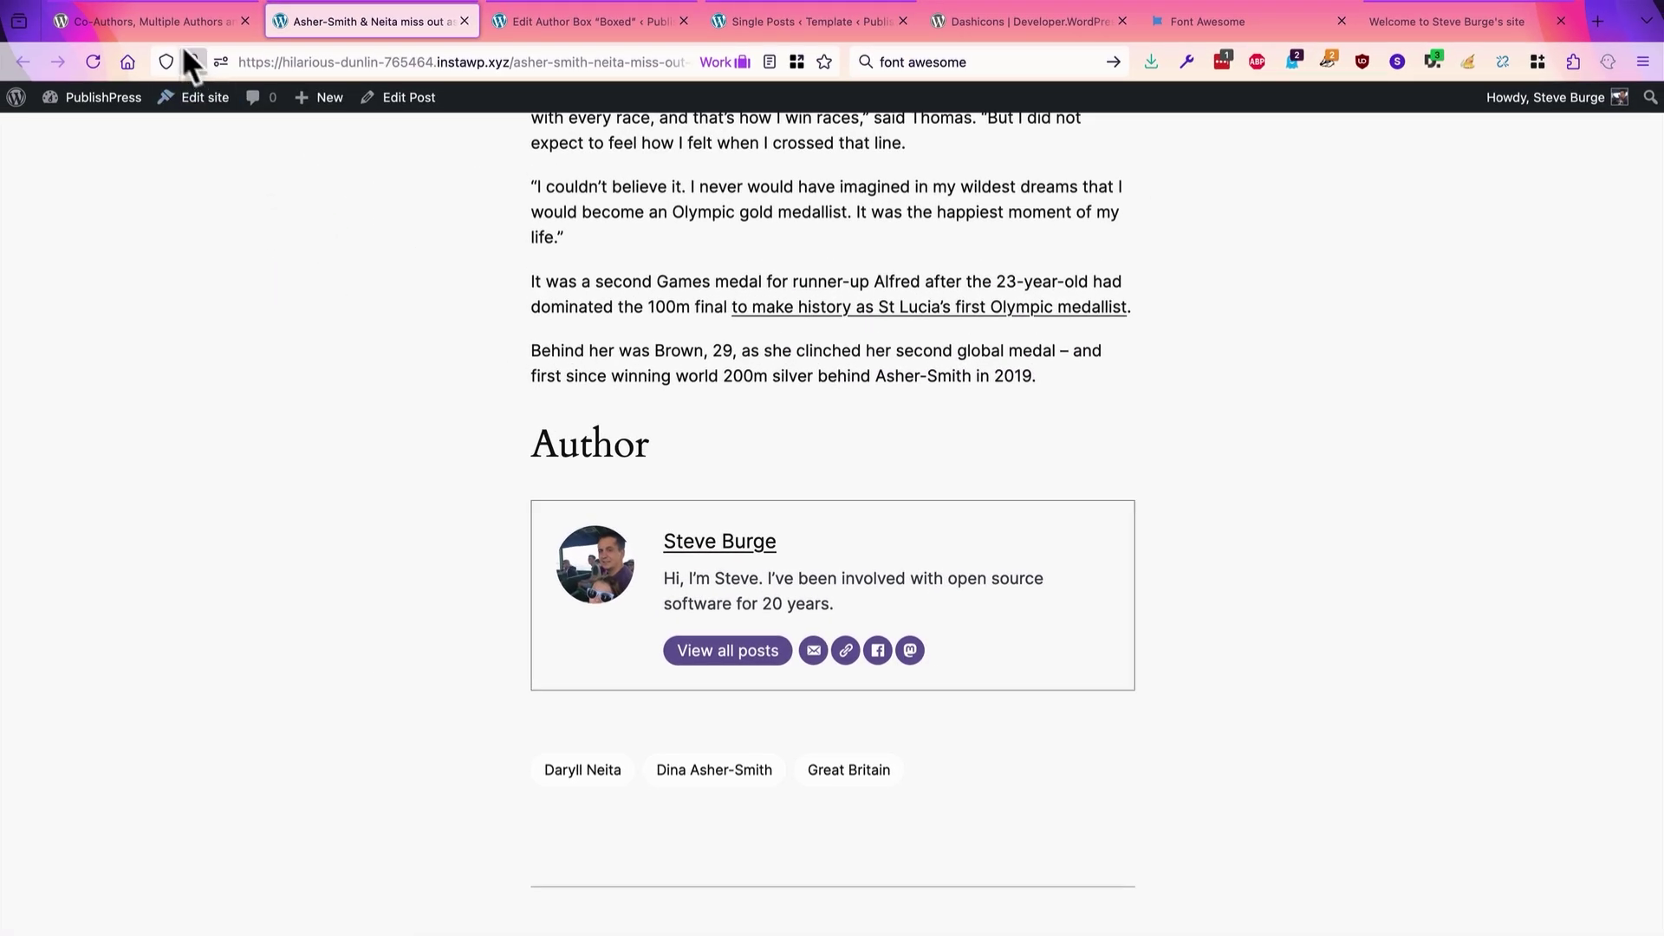
pyautogui.click(172, 24)
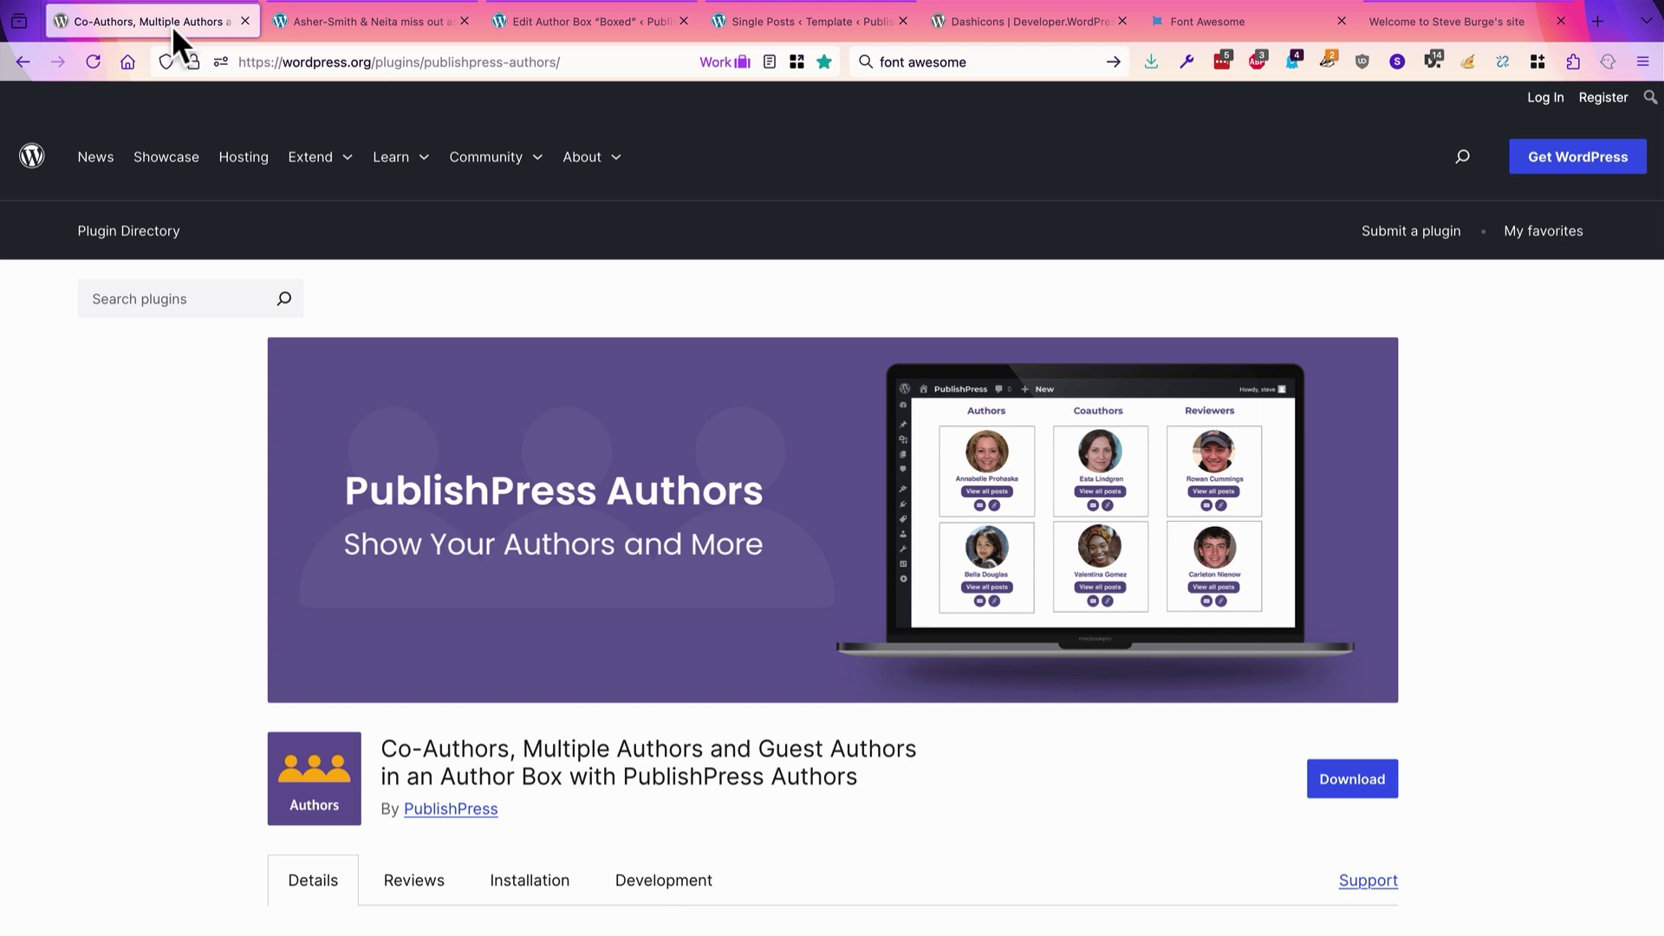